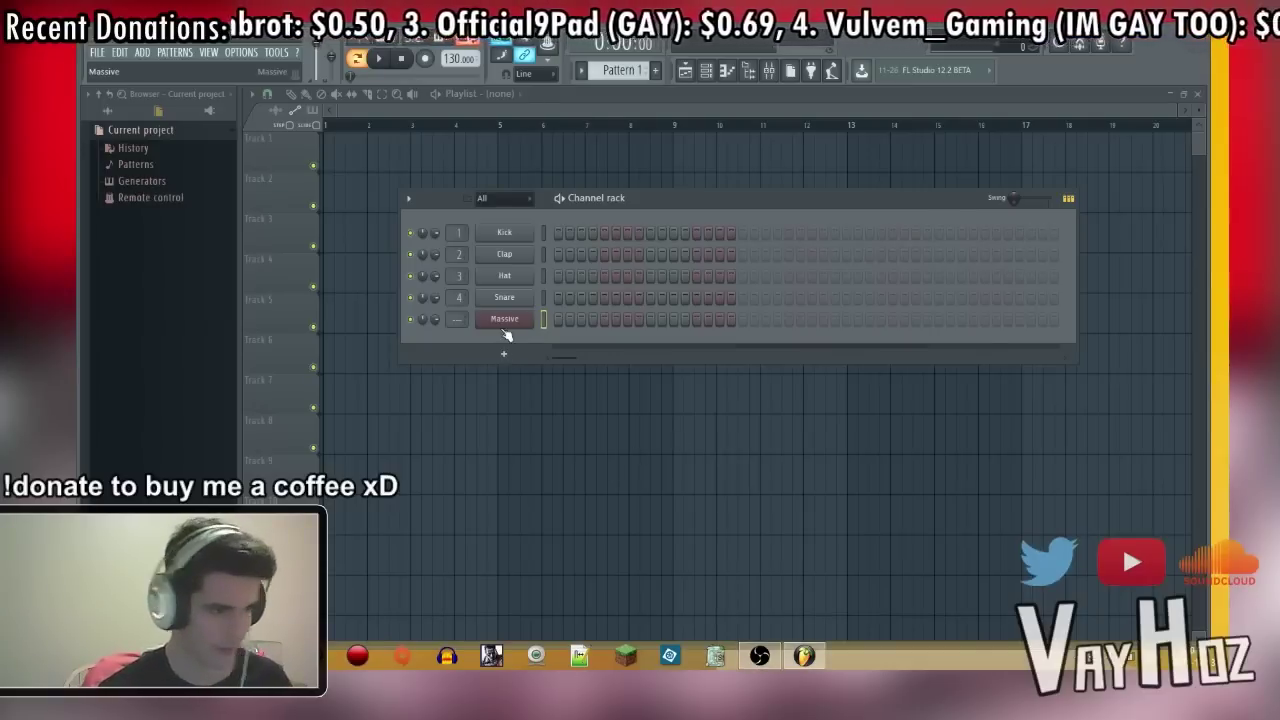
Step: Open the Massive synthesizer from the channel rack and reposition its window
click(504, 327)
drag(655, 178, 696, 153)
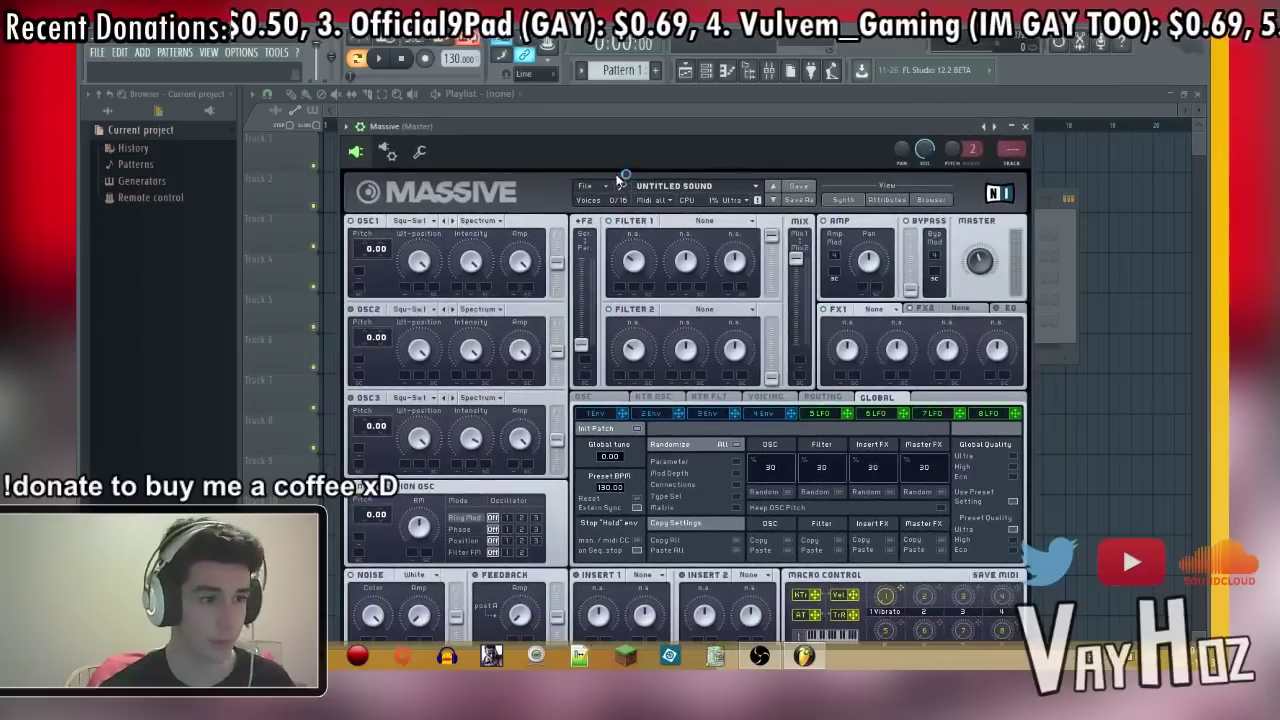
click(600, 187)
click(600, 187)
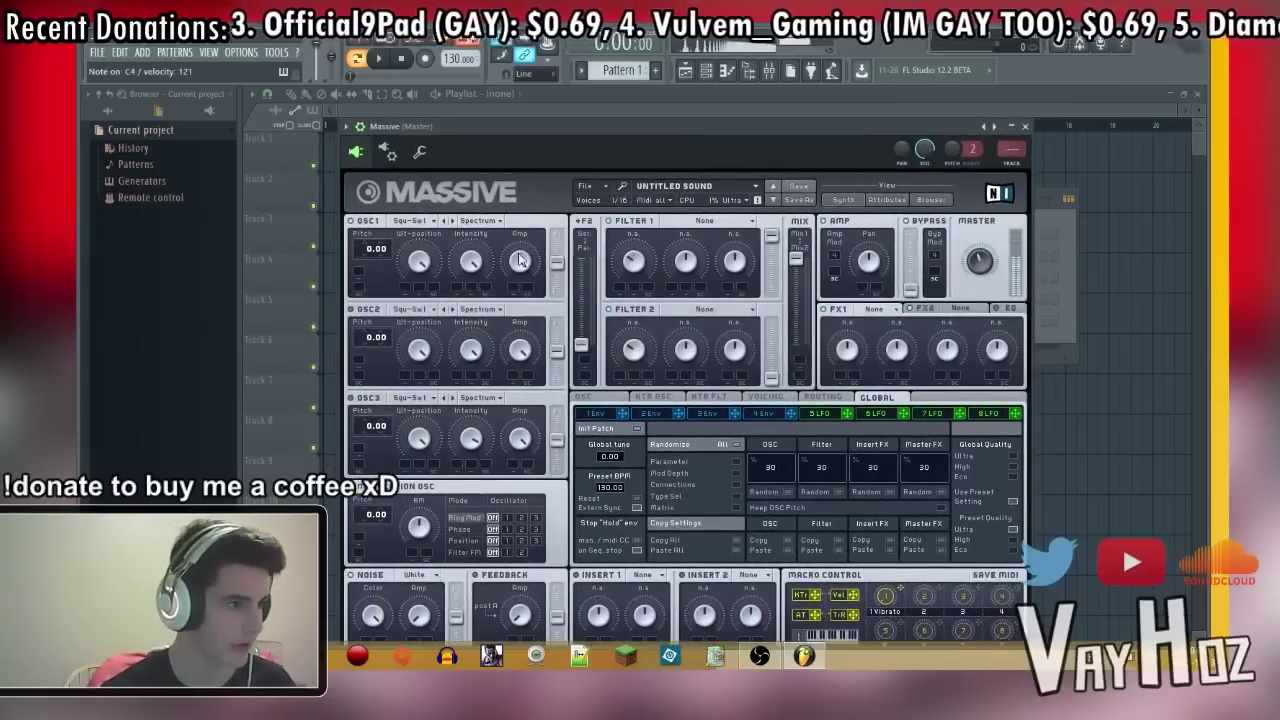
Step: Route the Massive channel to mixer track 5 and load Edison in that track's first effect slot
key(ctrl+l)
click(956, 257)
mouse_move(956, 273)
click(1146, 236)
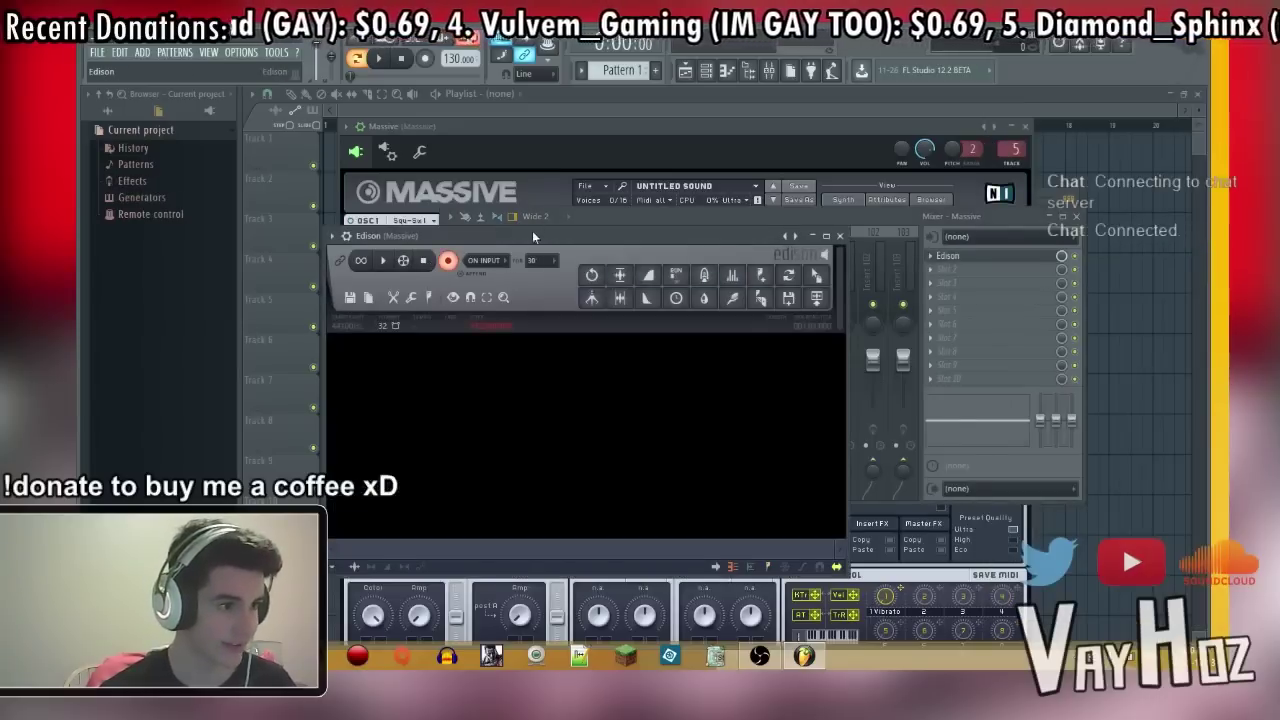
Step: Record a sustained Massive note in Edison and normalize the recording
drag(533, 236, 578, 174)
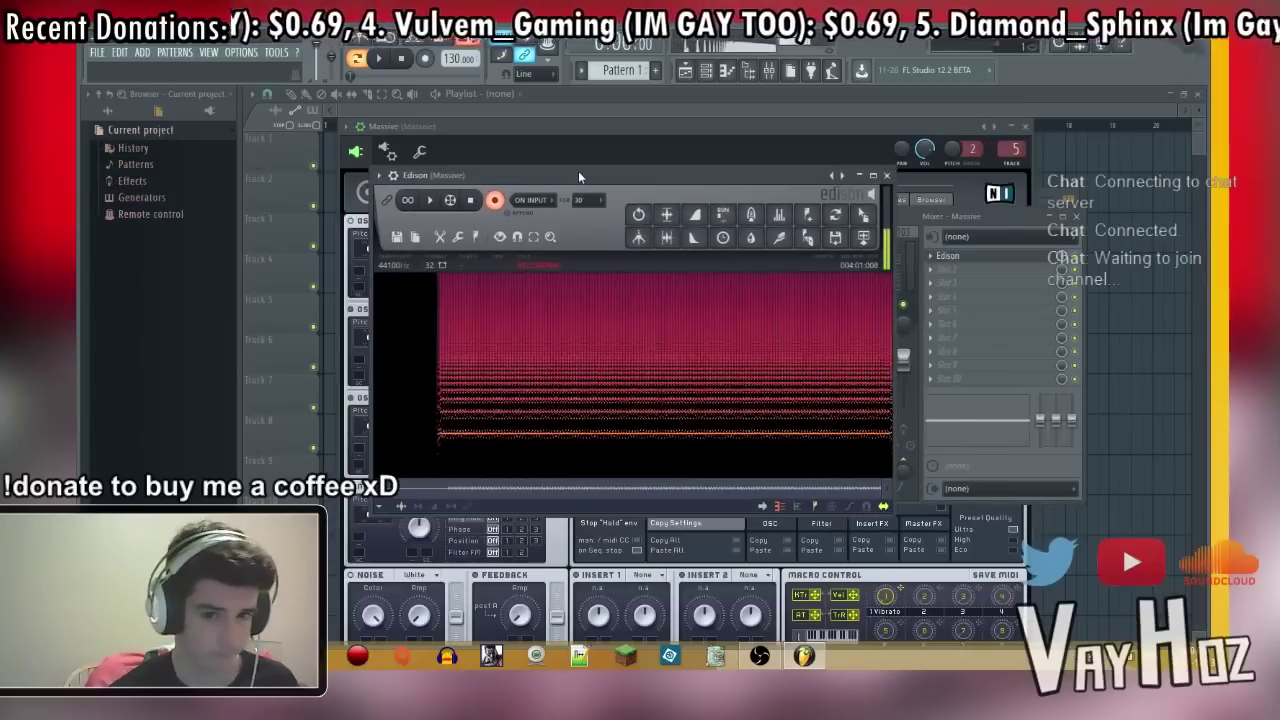
key(space)
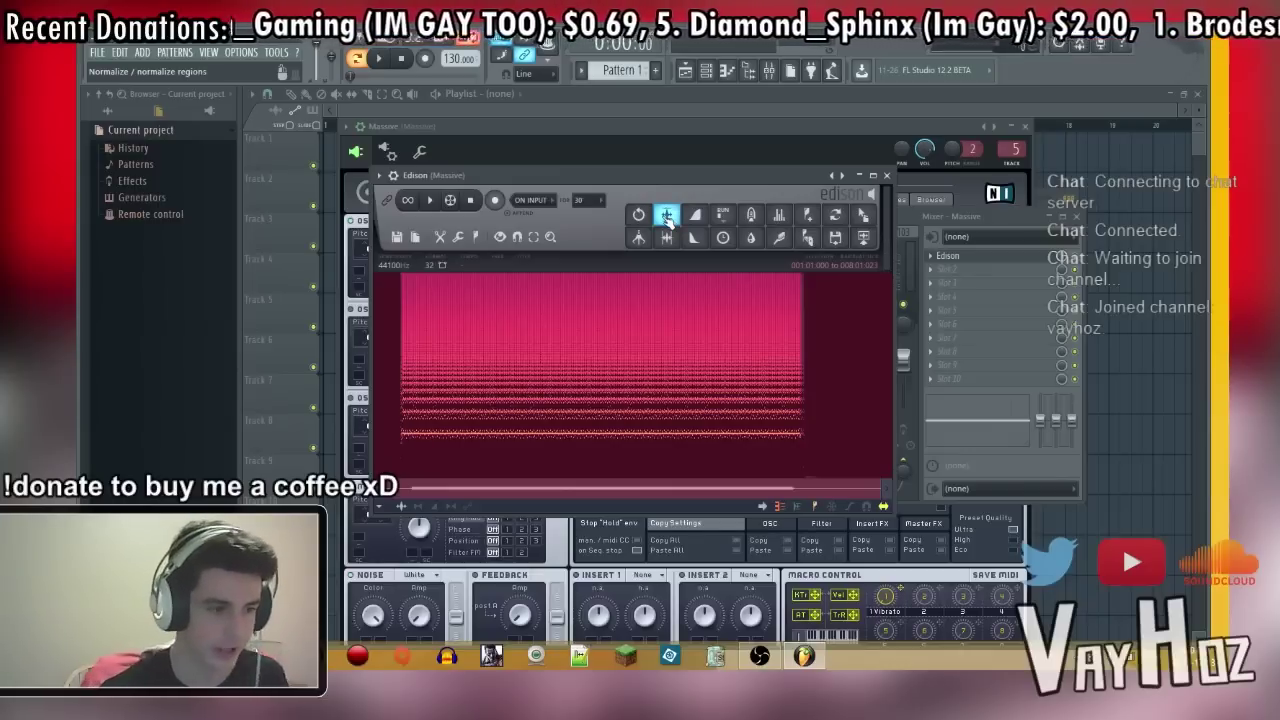
click(668, 218)
click(667, 237)
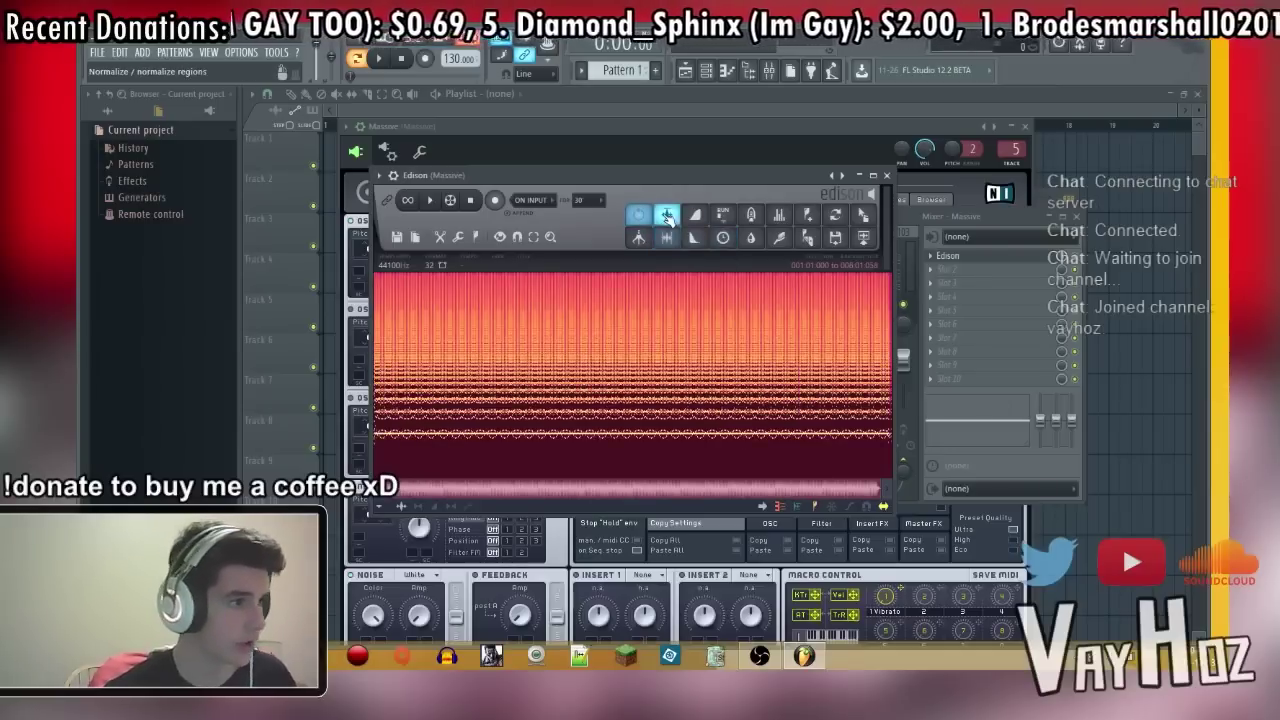
Step: Place the Edison recording at the start of playlist Track 1 and add a copy aligned beneath it on Track 2
drag(862, 214, 330, 118)
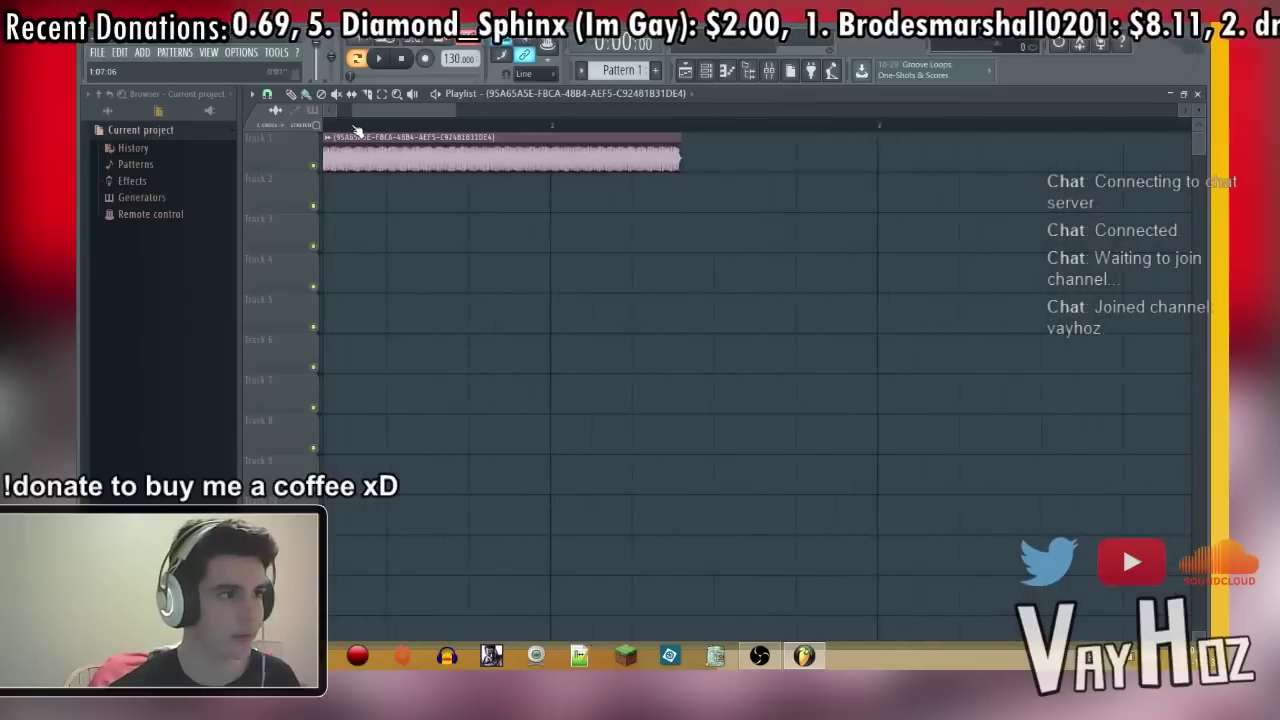
scroll(352, 128, up, 4)
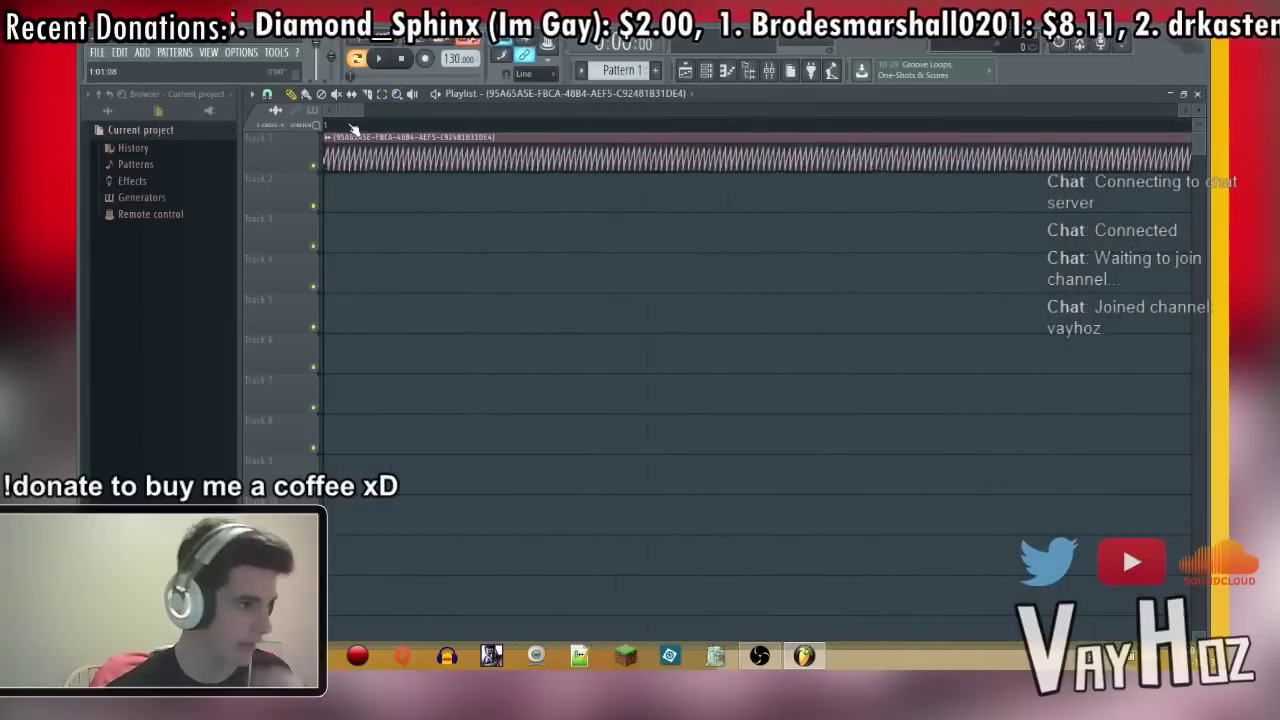
scroll(352, 128, down, 2)
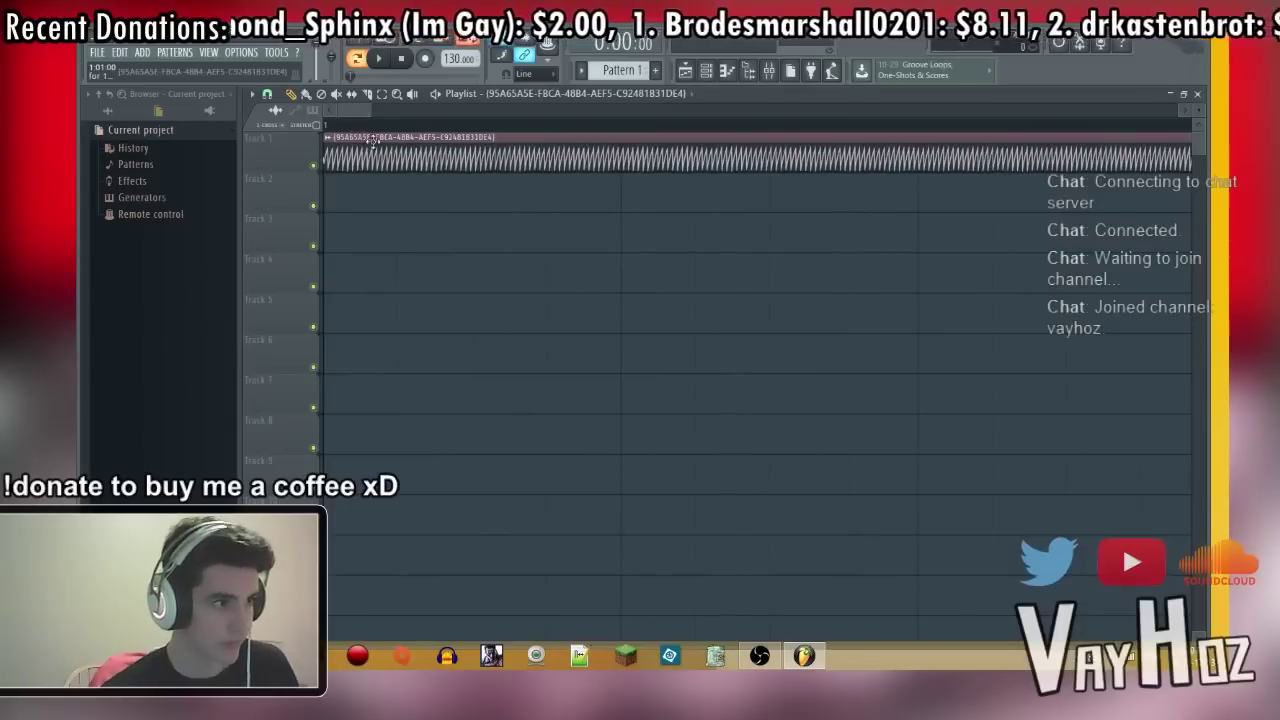
drag(352, 220, 405, 190)
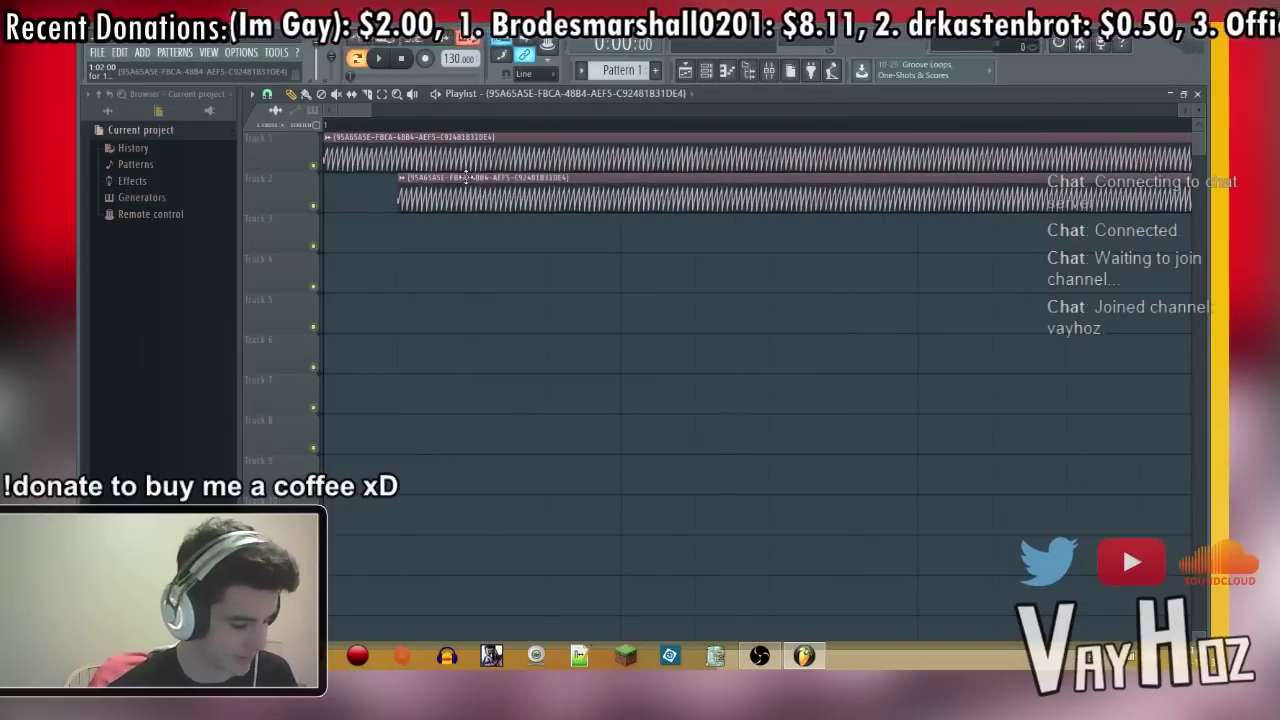
drag(474, 188, 398, 188)
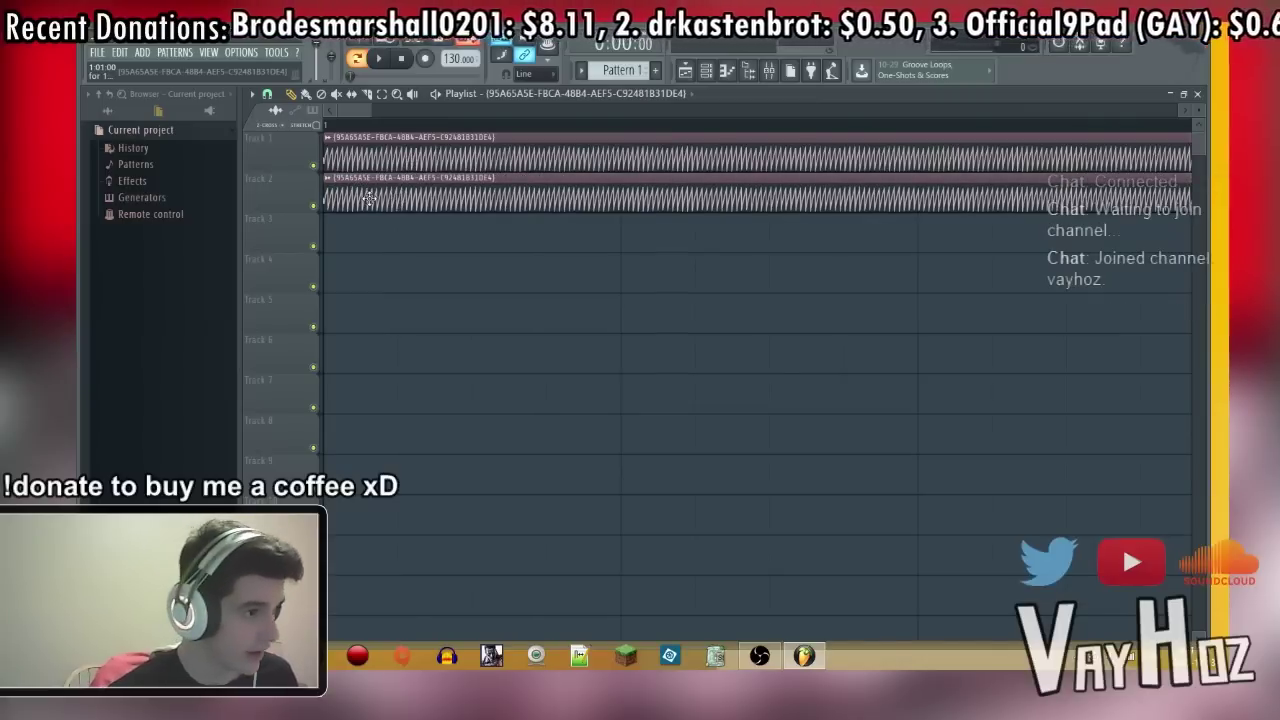
Step: Offset the Track 2 clip so that it starts slightly after the Track 1 clip
scroll(360, 132, up, 3)
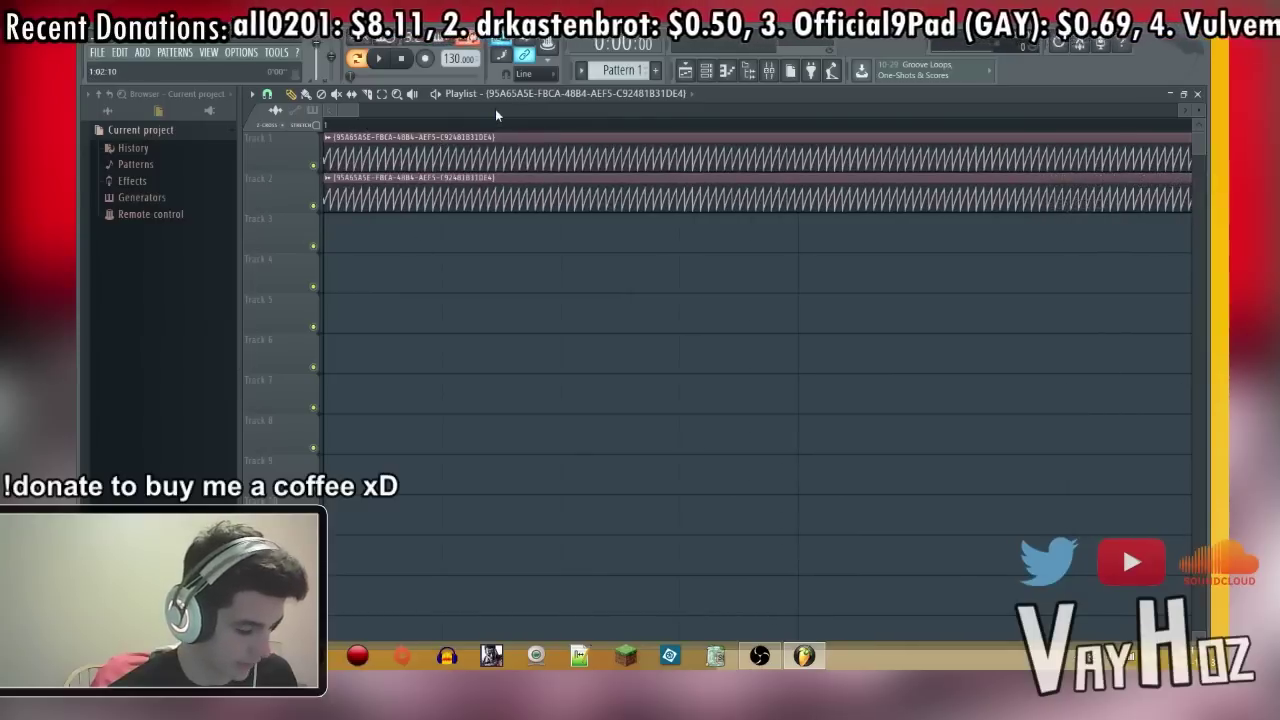
drag(375, 197, 382, 195)
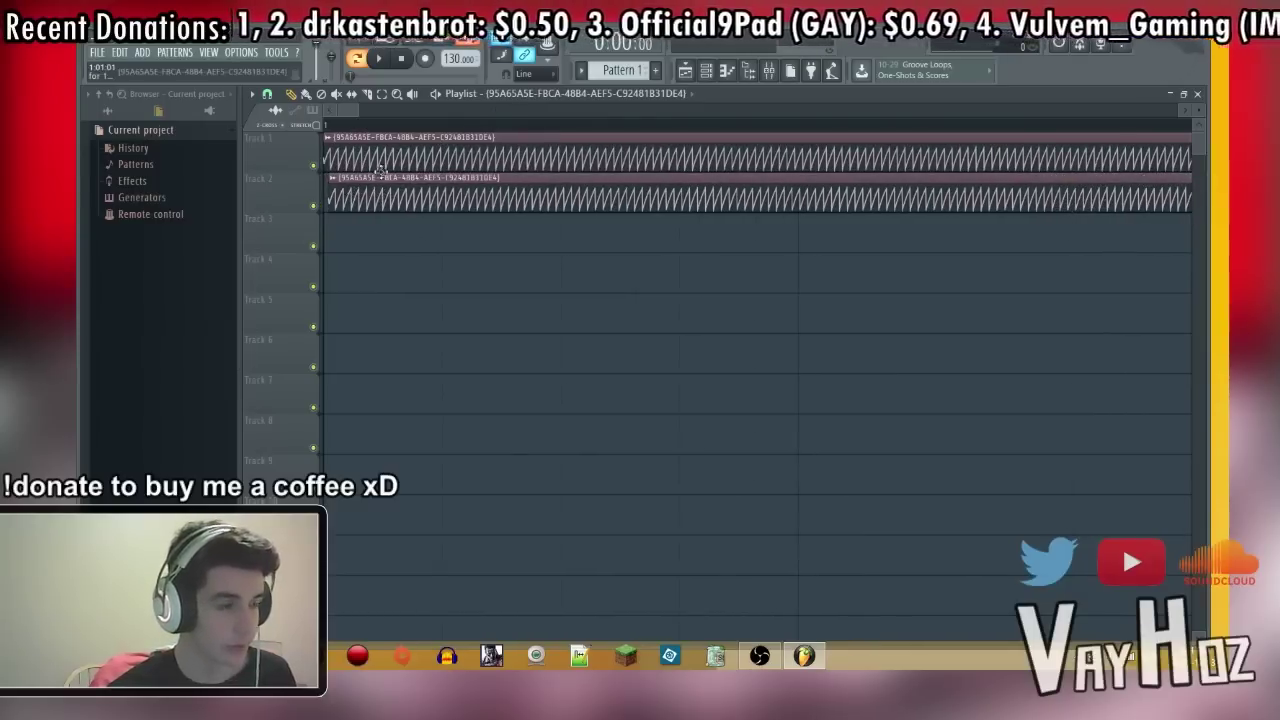
scroll(416, 128, up, 2)
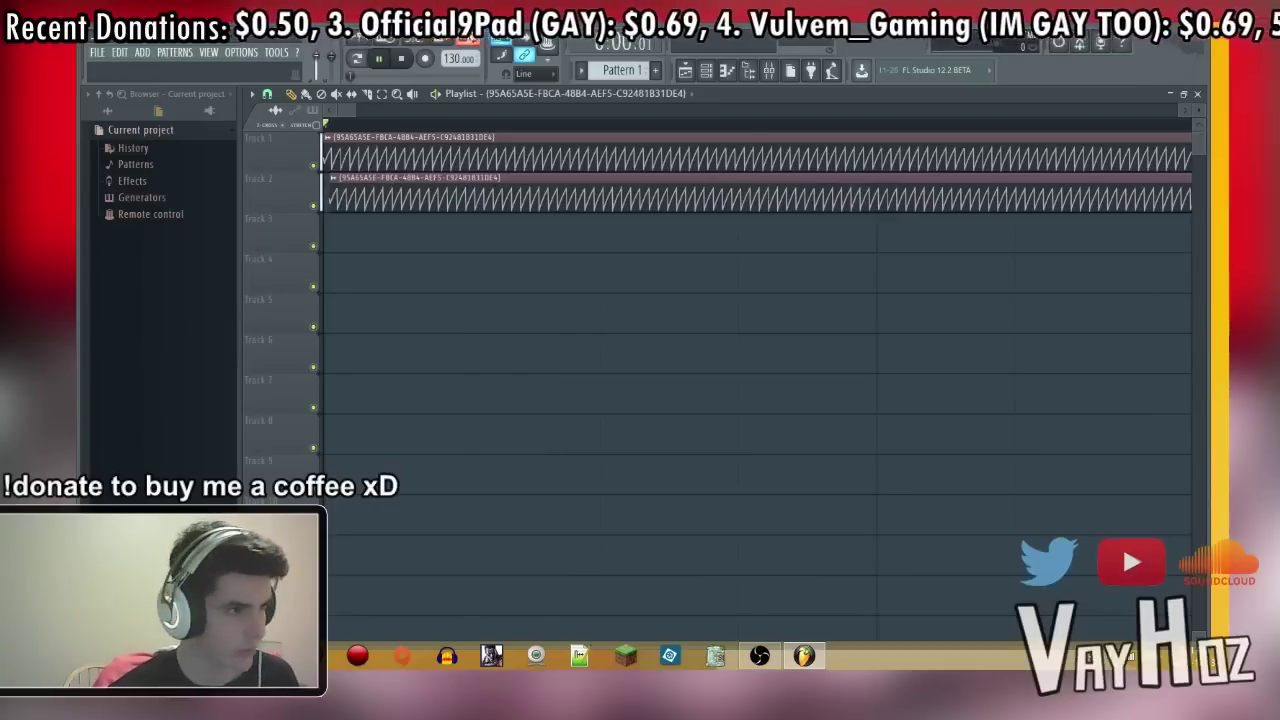
Step: Play the two offset clips together, compare with Track 2 muted, and unmute it again
key(space)
click(314, 206)
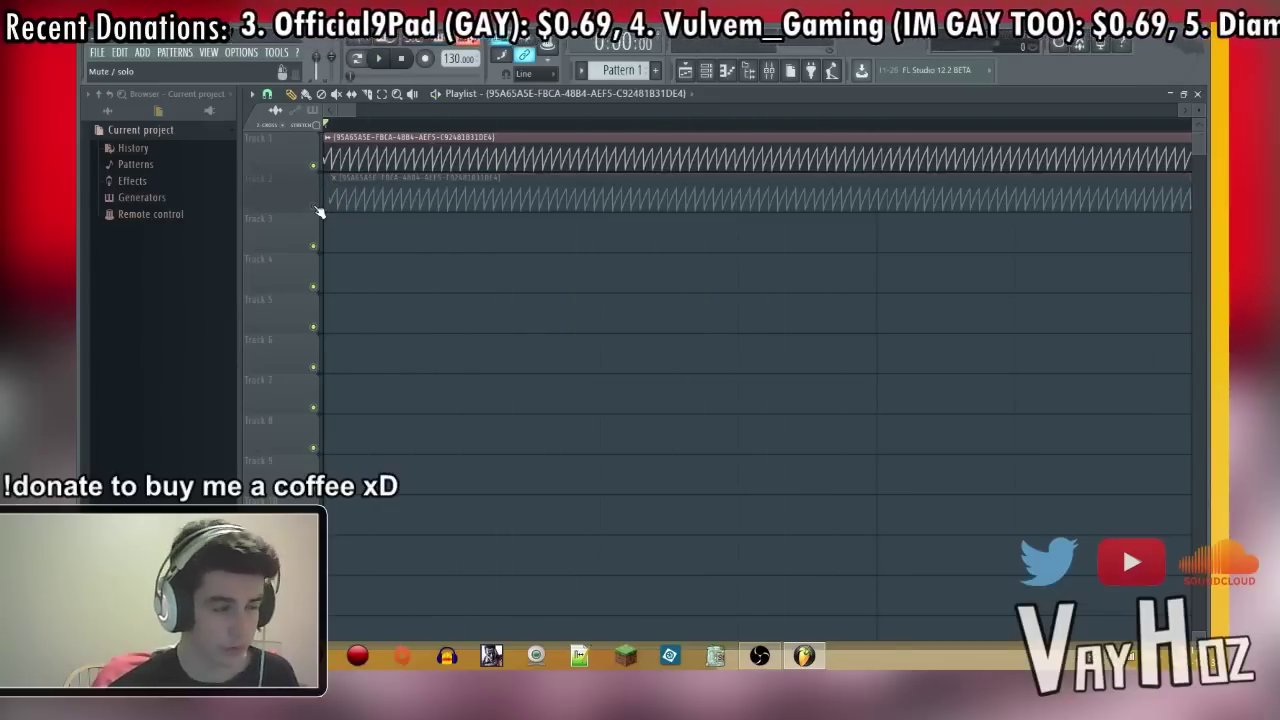
key(space)
key(space)
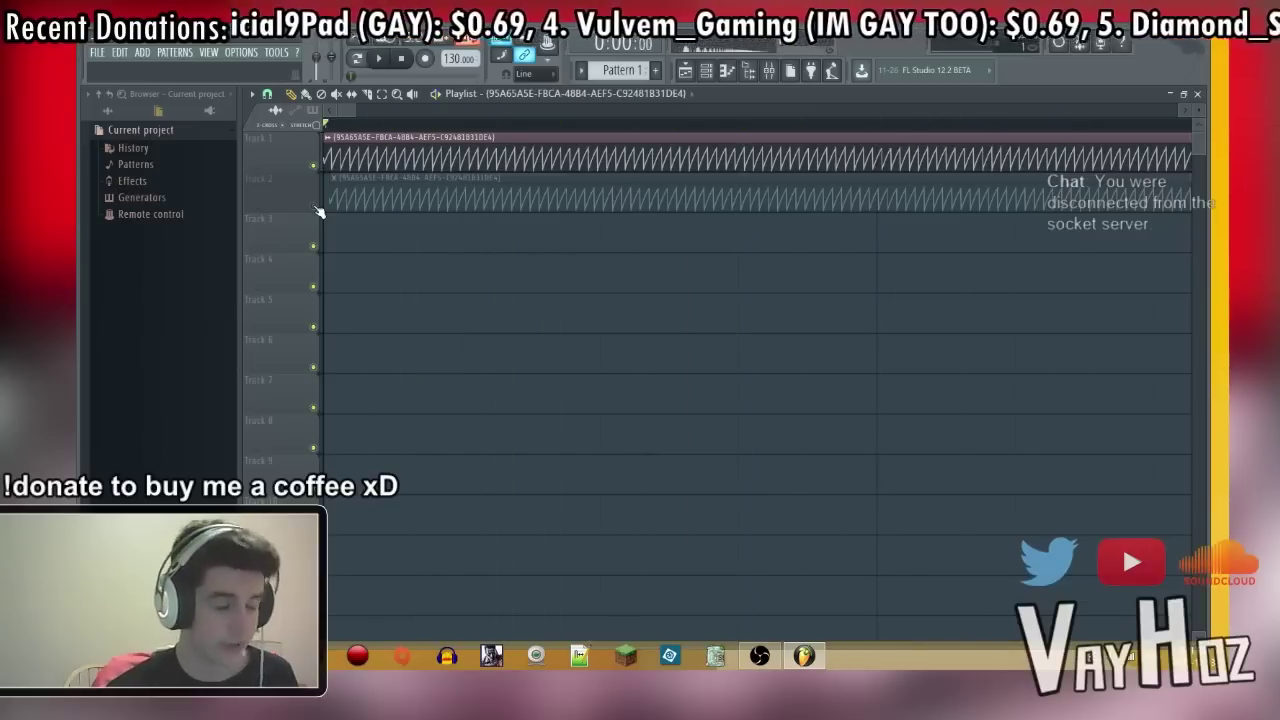
click(315, 207)
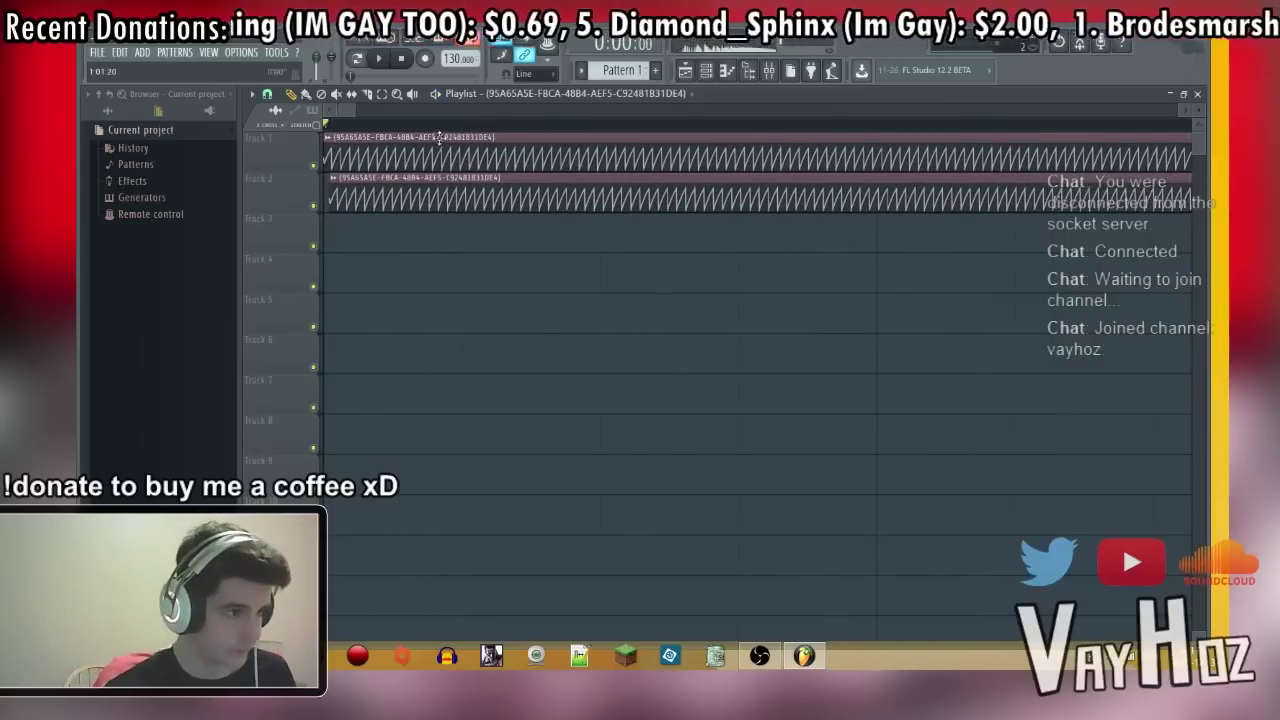
Step: Make the audio clip on Track 2 unique so it can be edited independently of Track 1
double_click(398, 186)
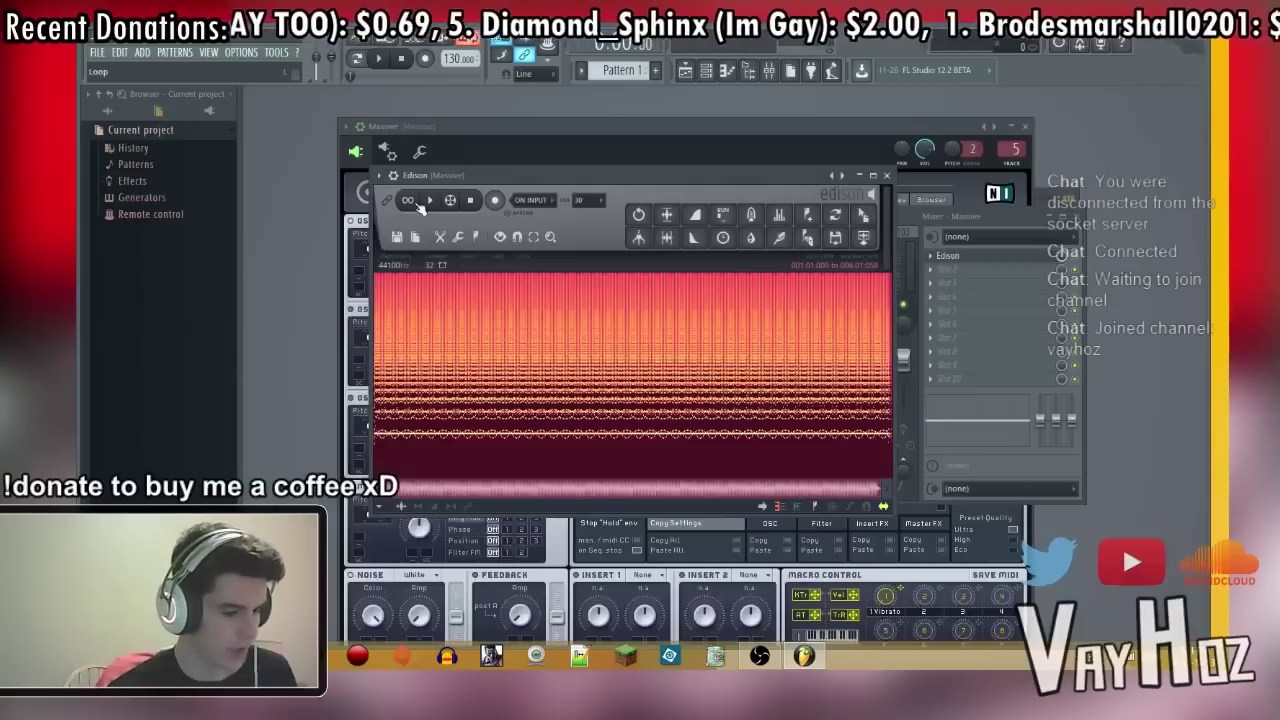
key(F5)
key(F6)
key(F6)
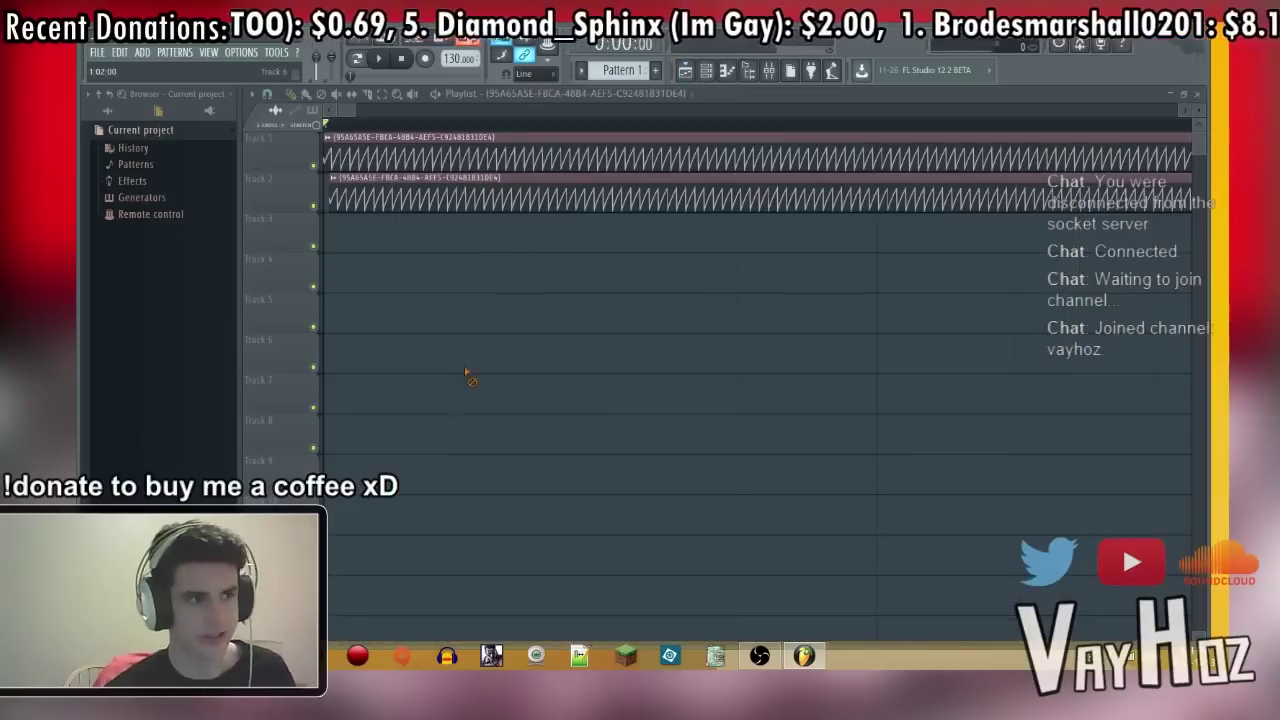
click(333, 178)
click(389, 258)
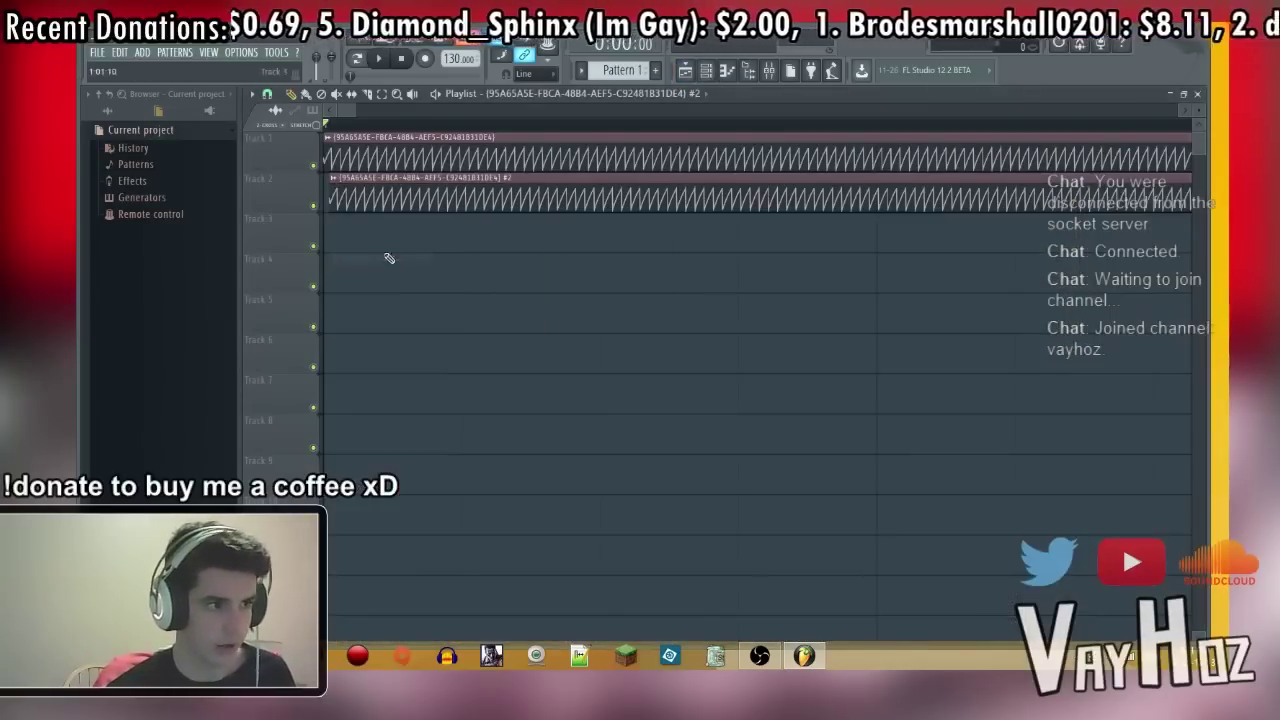
Step: Reverse the unique audio clip on Track 2 in its channel settings
double_click(443, 180)
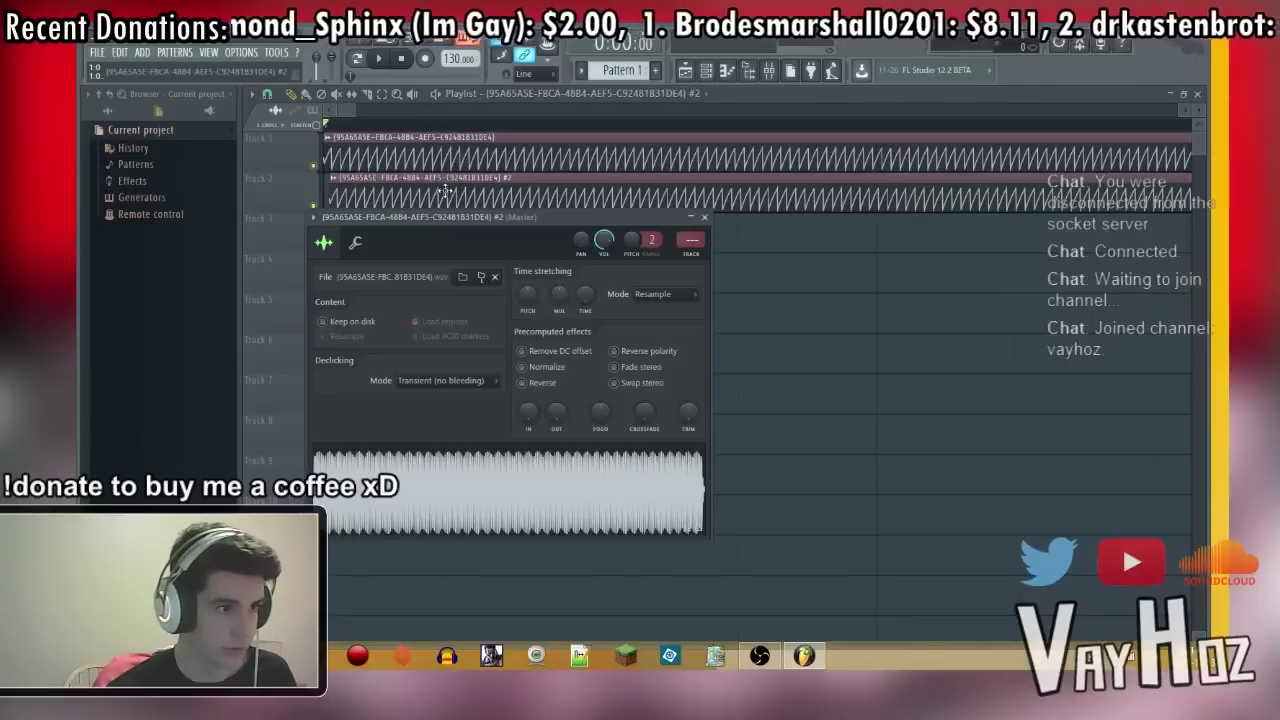
drag(537, 250, 561, 237)
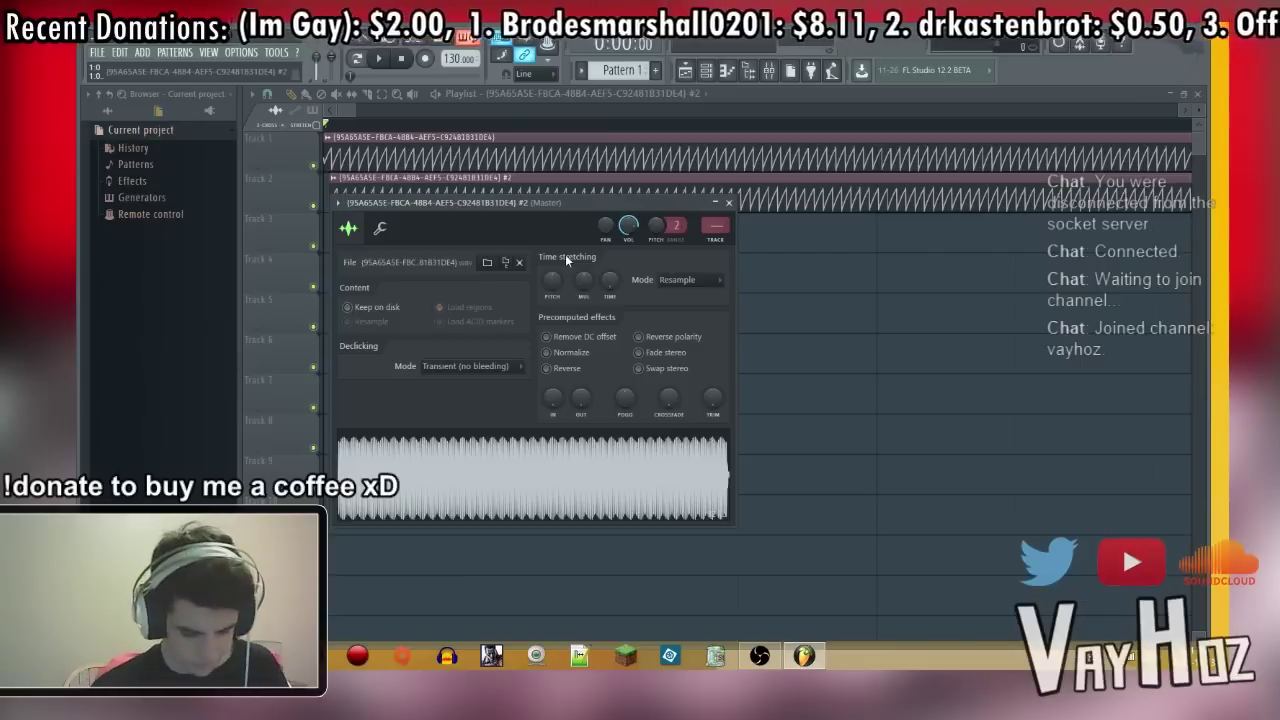
click(566, 369)
key(Escape)
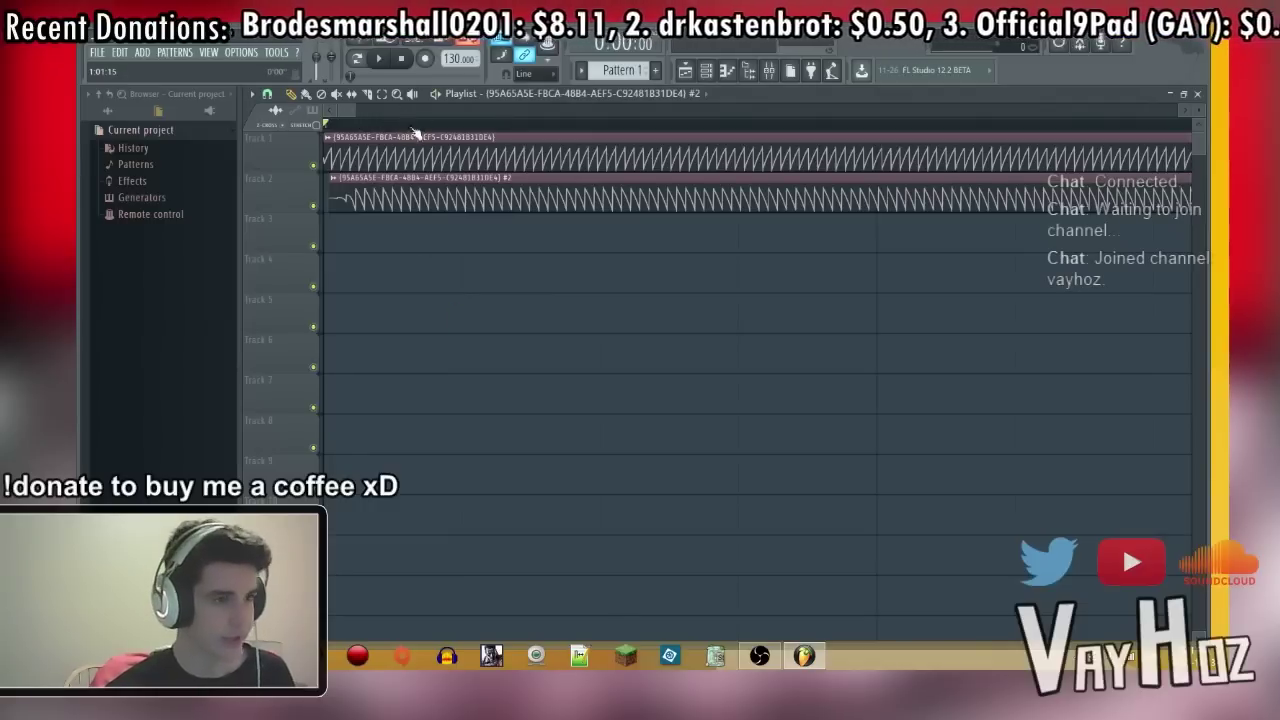
Step: Route both audio clips from Track 1 and Track 2 to mixer track 6
key(F9)
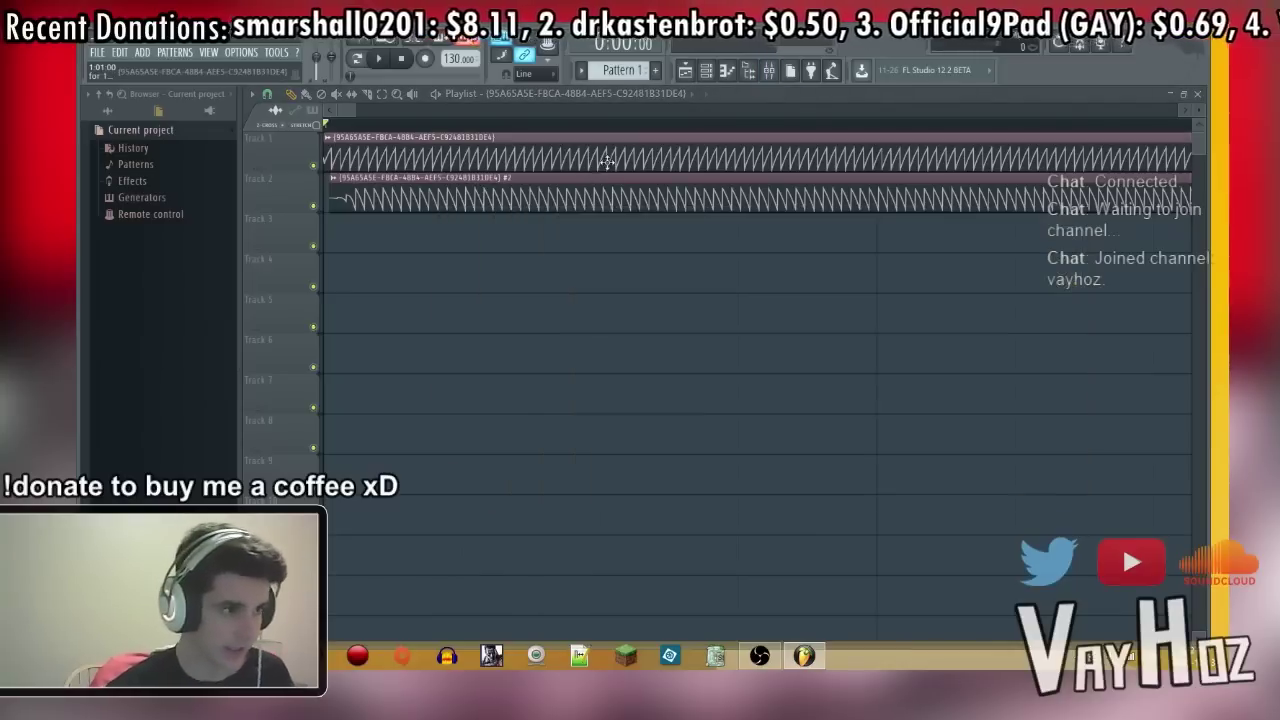
double_click(607, 162)
double_click(671, 228)
double_click(669, 179)
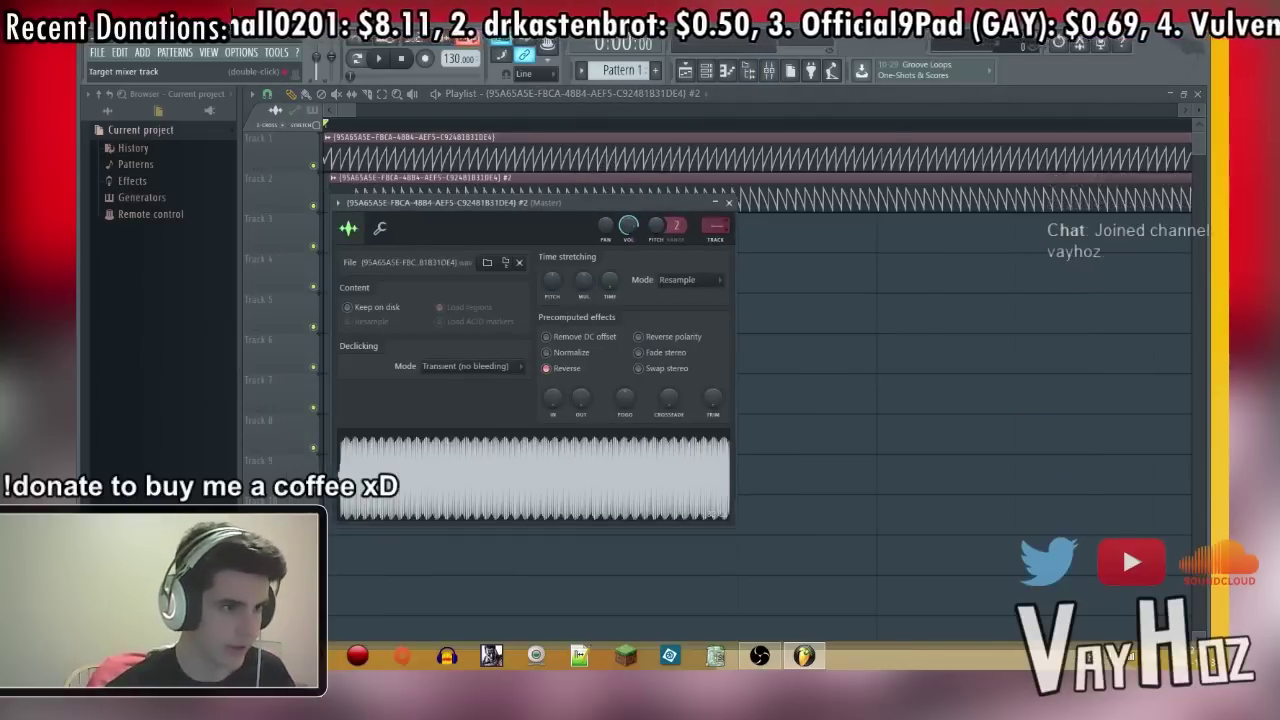
double_click(715, 226)
Step: Load Wave Candy in the first effect slot of the Master track and briefly play the arrangement
click(495, 277)
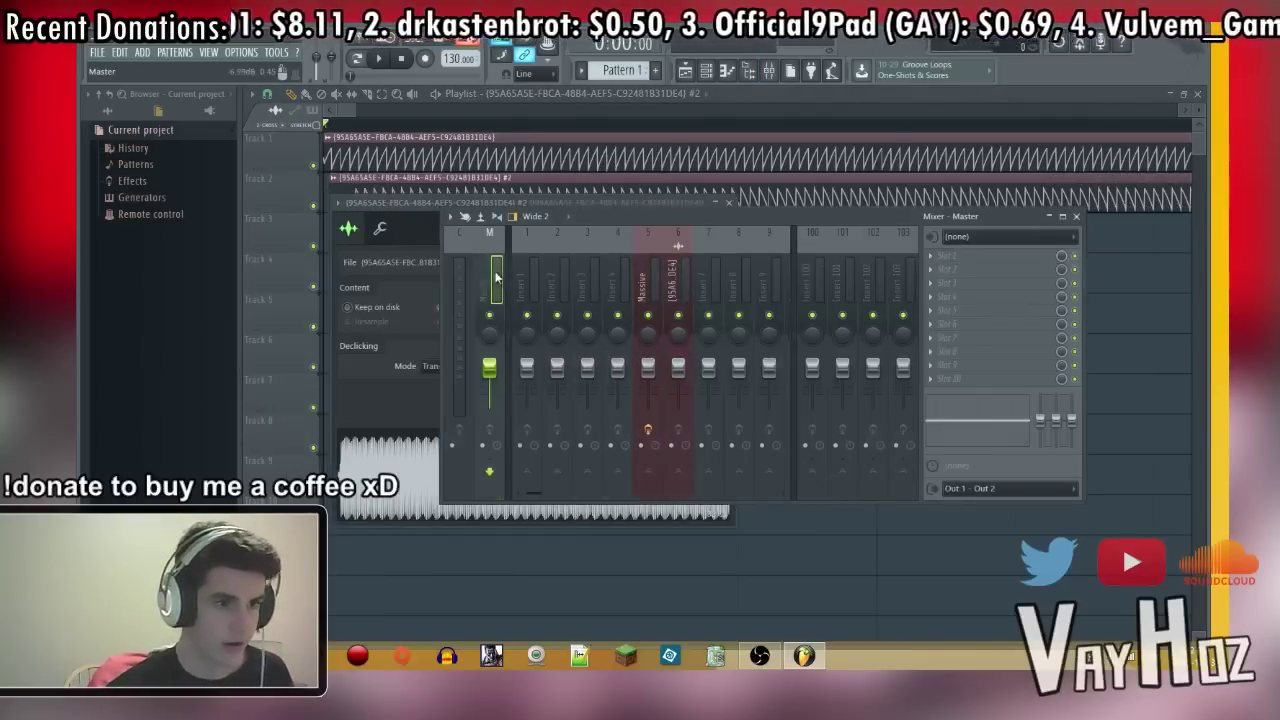
click(965, 256)
mouse_move(957, 271)
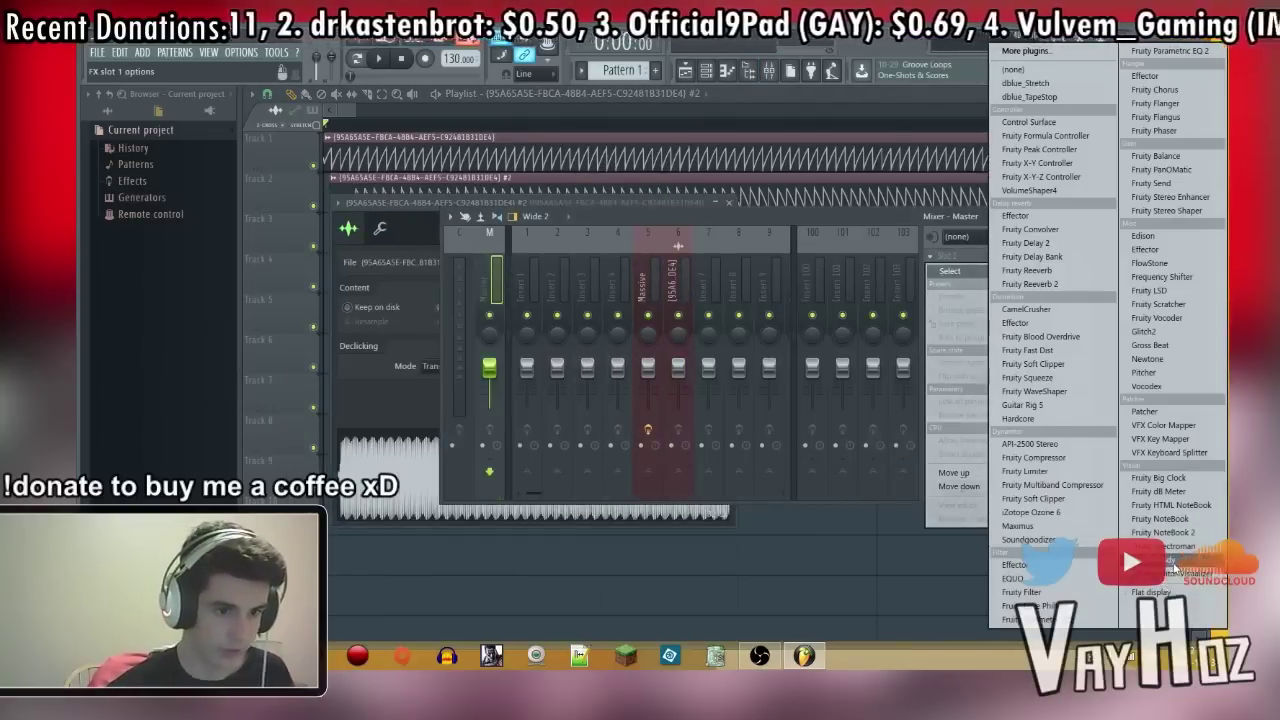
click(1152, 564)
key(space)
key(space)
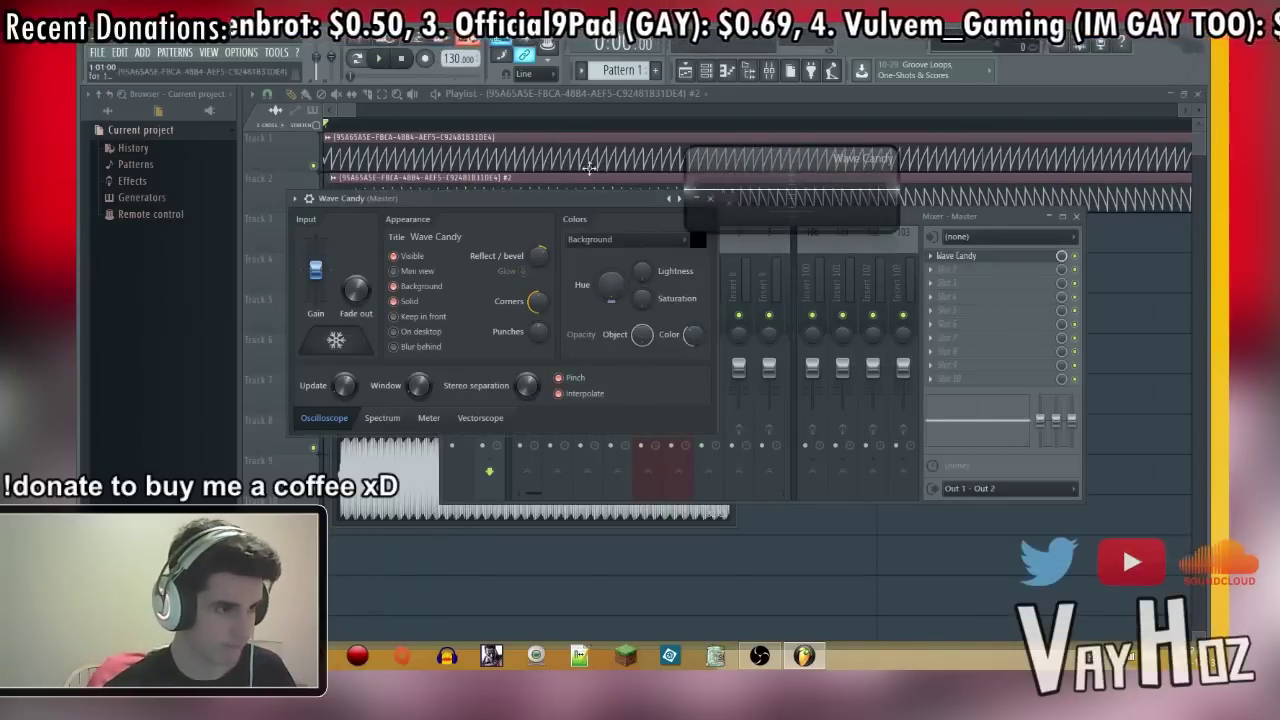
Step: Select the Massive channel, play a note to check its waveform on the oscilloscope, and return to the Wave Candy settings
key(F6)
click(503, 199)
click(505, 217)
click(543, 321)
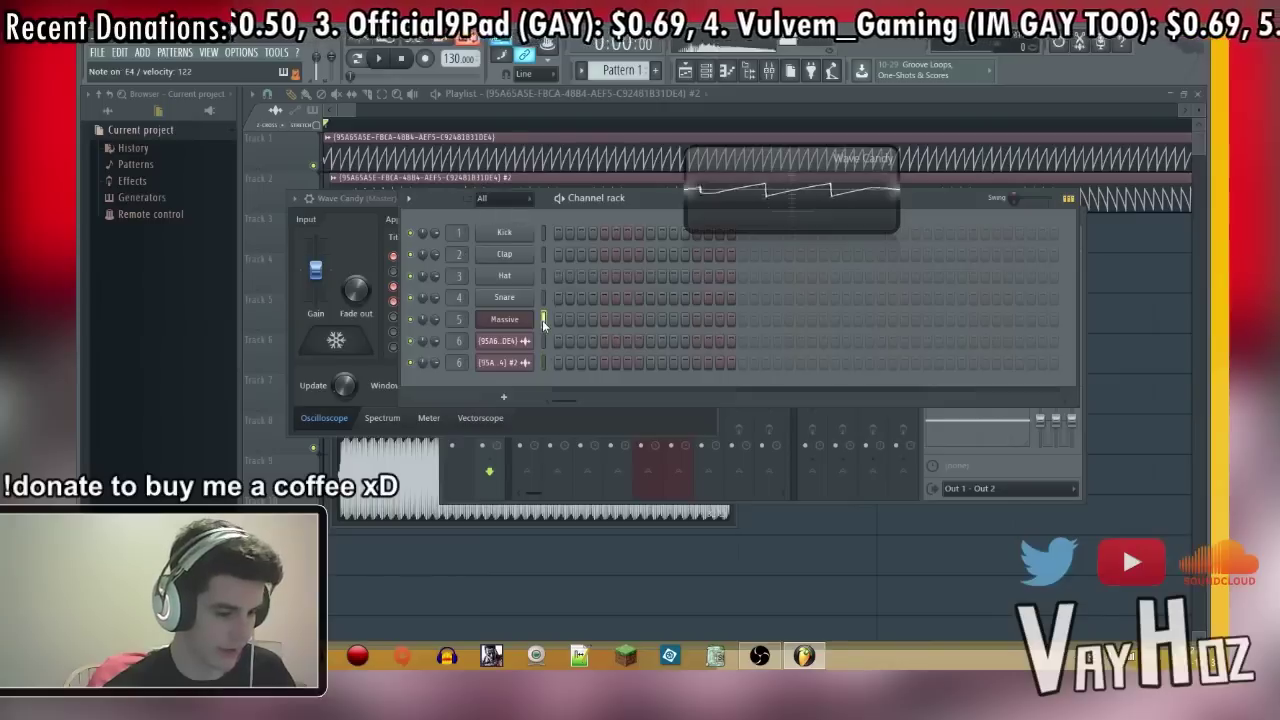
click(1085, 424)
click(958, 257)
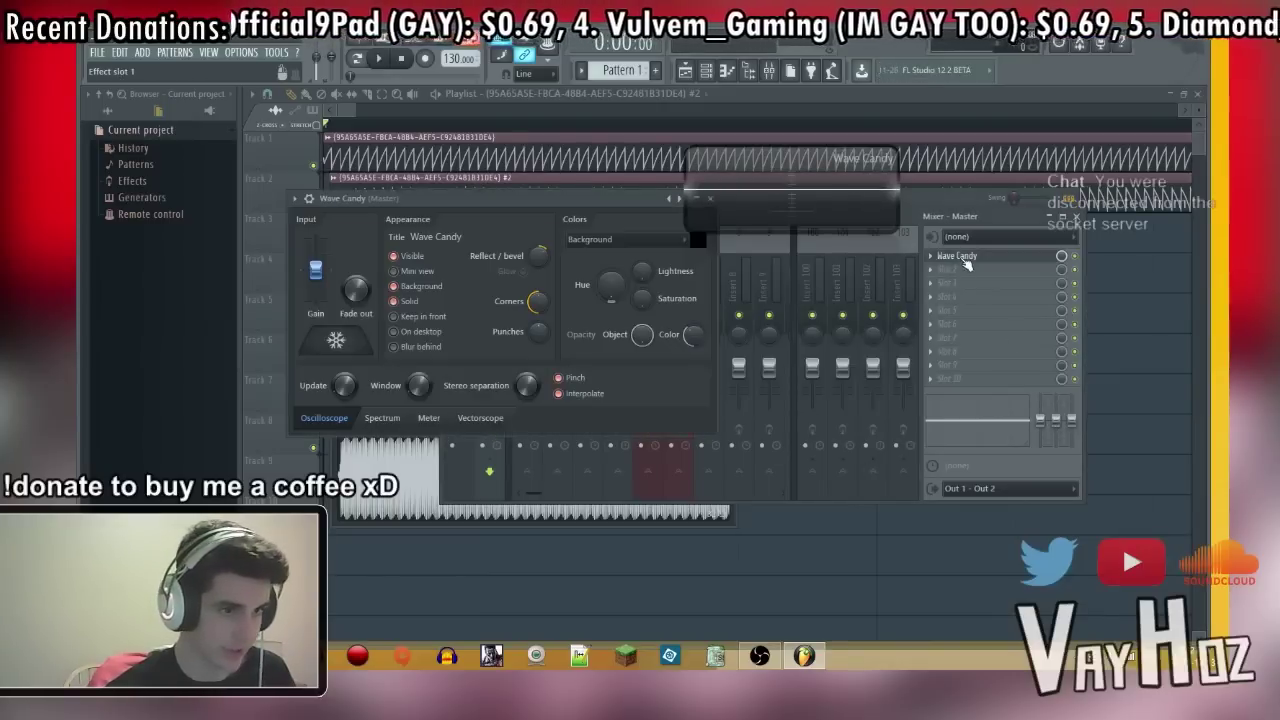
Step: Play the arrangement and examine the combined waveform of both clips in Wave Candy's oscilloscope
right_click(340, 386)
click(422, 392)
key(space)
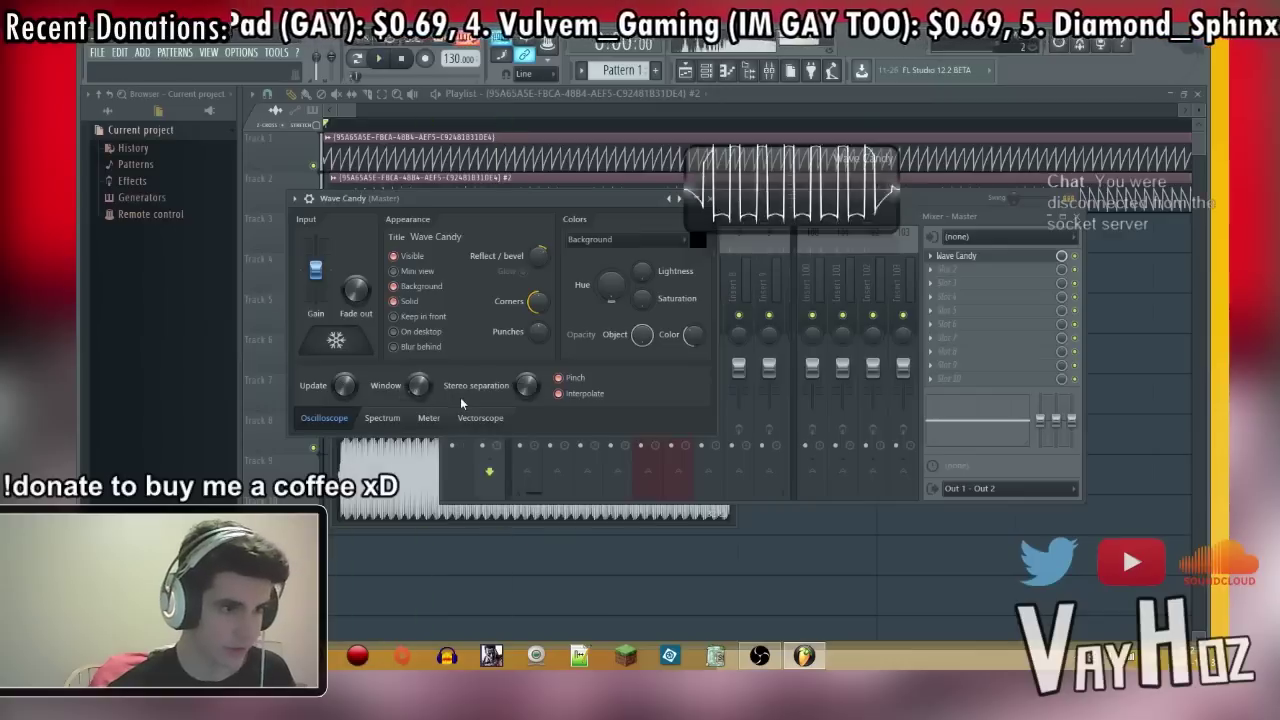
key(space)
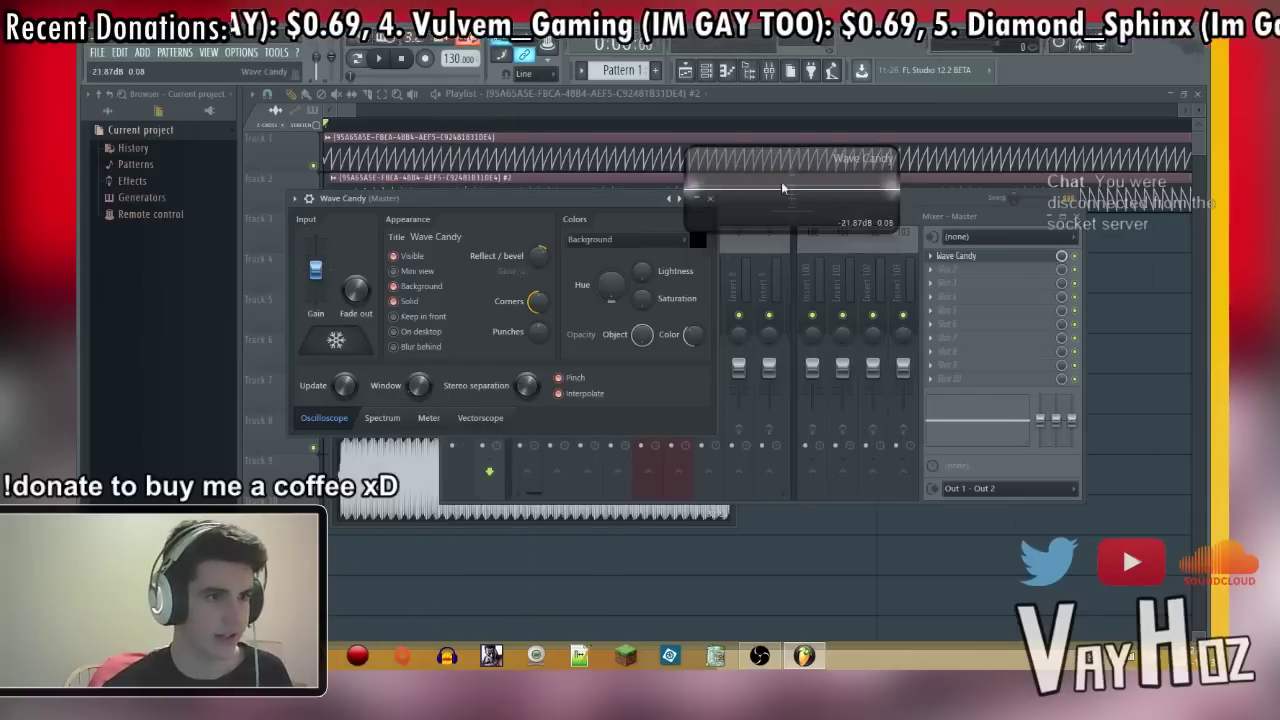
Step: Reposition the floating Wave Candy display and close the windows covering the playlist
drag(783, 188, 777, 200)
key(Escape)
key(Escape)
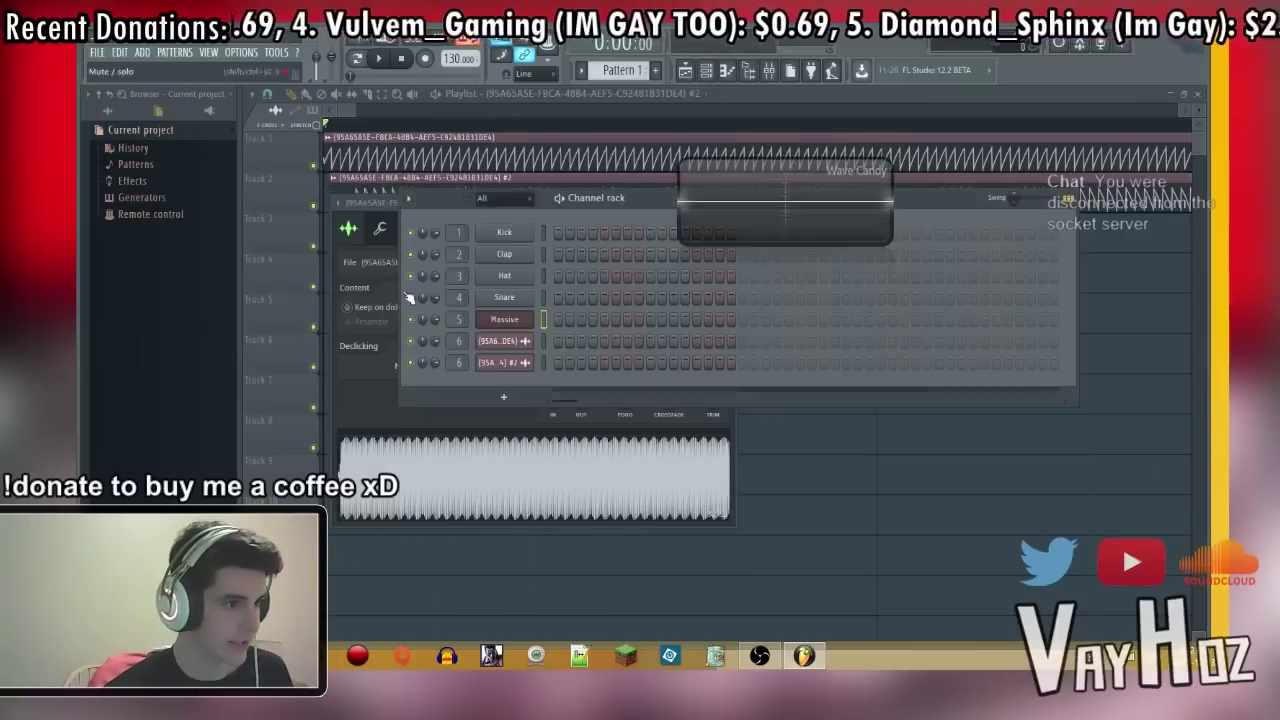
click(380, 202)
key(Escape)
key(Escape)
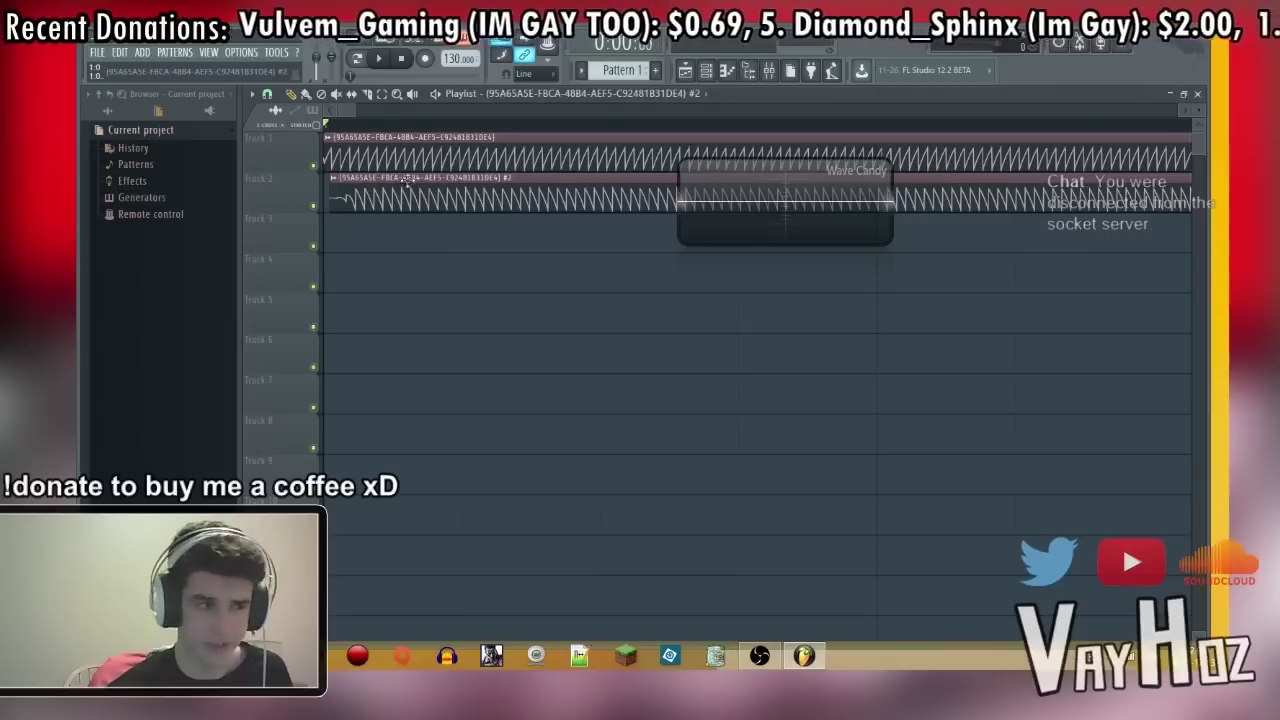
Step: Turn off the Reverse effect on the Track 2 clip and play the arrangement
double_click(467, 194)
click(563, 371)
key(space)
key(space)
key(Escape)
Step: Shift the Track 2 clip slightly later and play both clips repeatedly to compare the combined sound and waveform
drag(404, 178, 462, 186)
key(space)
key(space)
key(space)
key(space)
key(space)
key(space)
scroll(456, 130, down, 3)
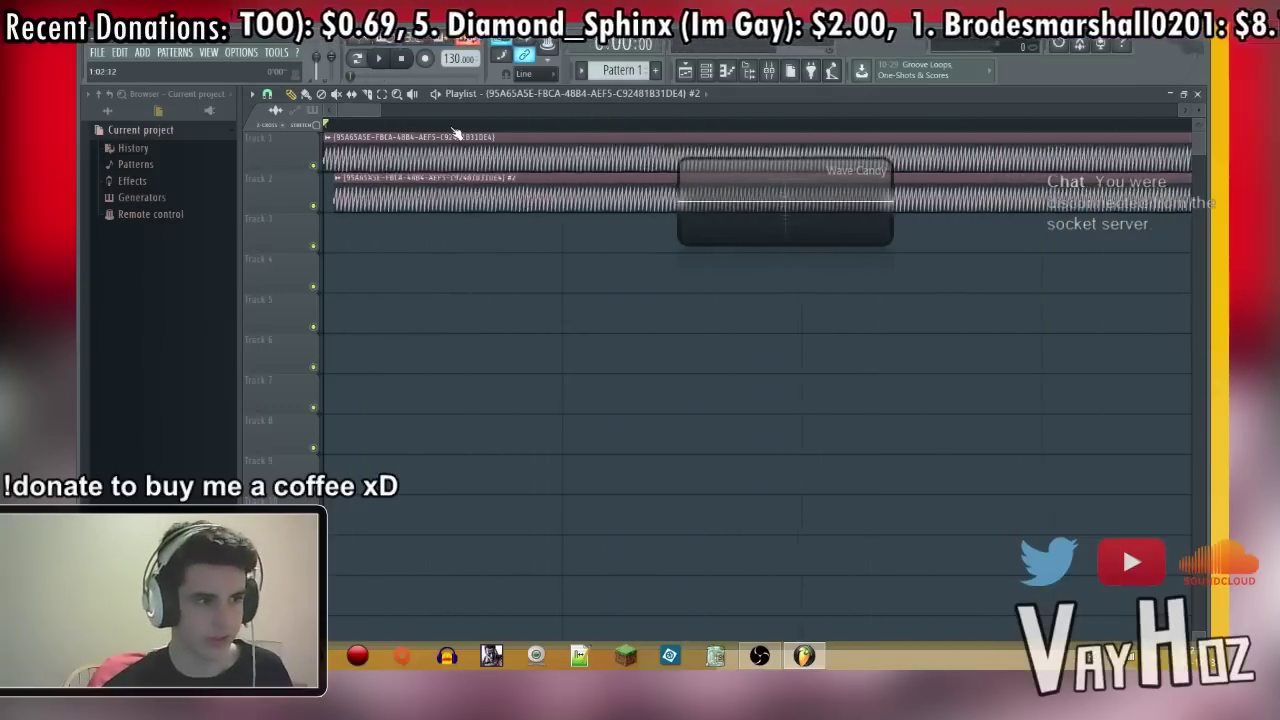
Step: Play the two offset clips several times and examine their combined waveform in the oscilloscope
scroll(456, 132, up, 3)
key(space)
key(space)
key(space)
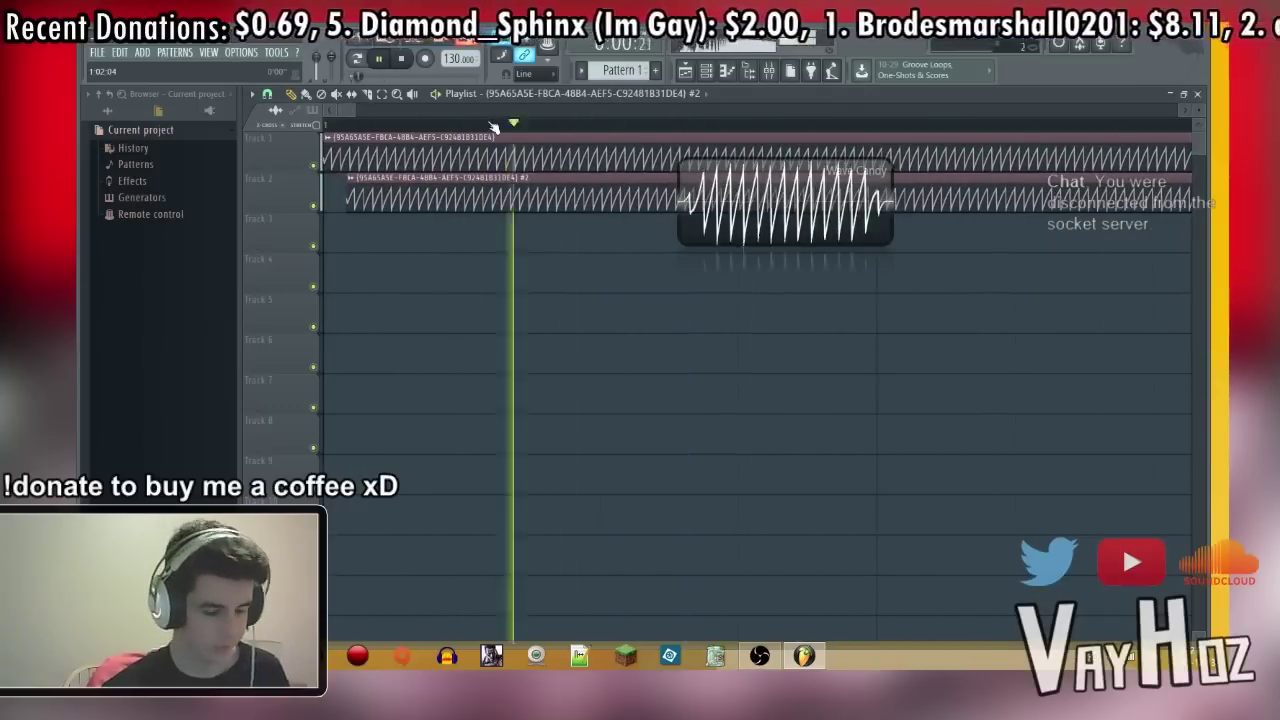
key(space)
key(F9)
key(F9)
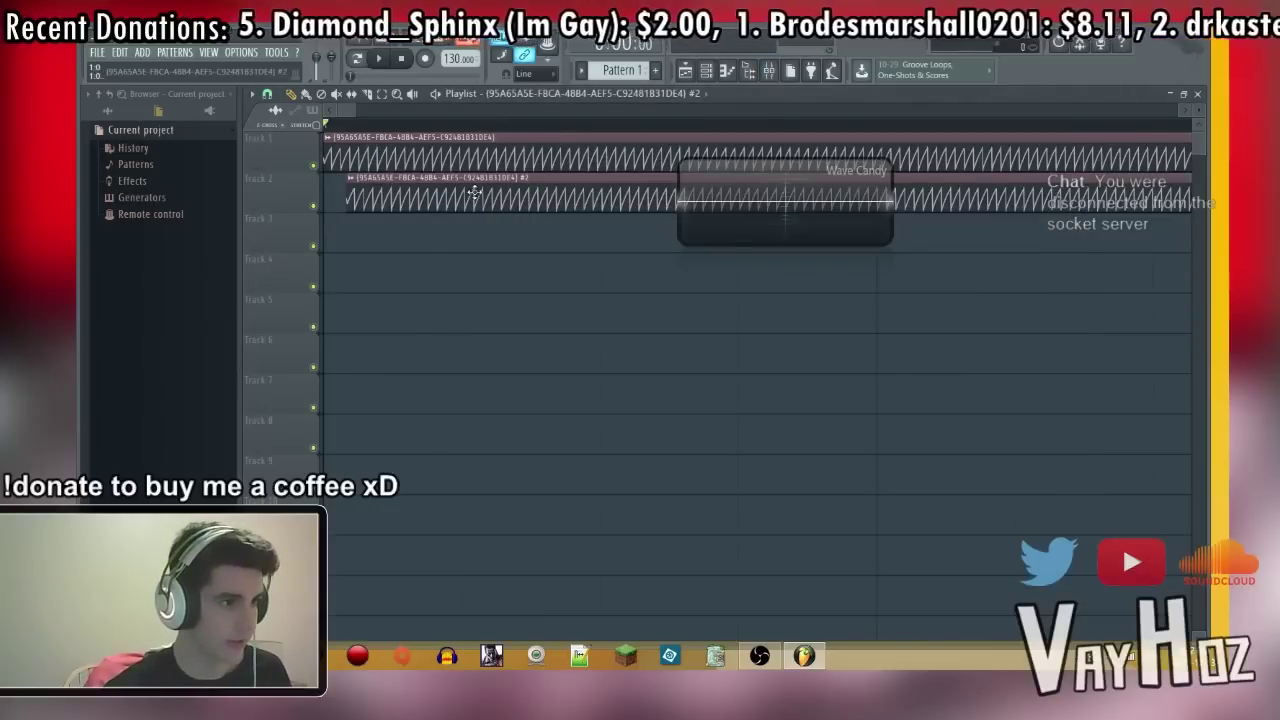
Step: Create an automation clip for the channel pitch of the Track 2 clip
double_click(474, 187)
right_click(557, 279)
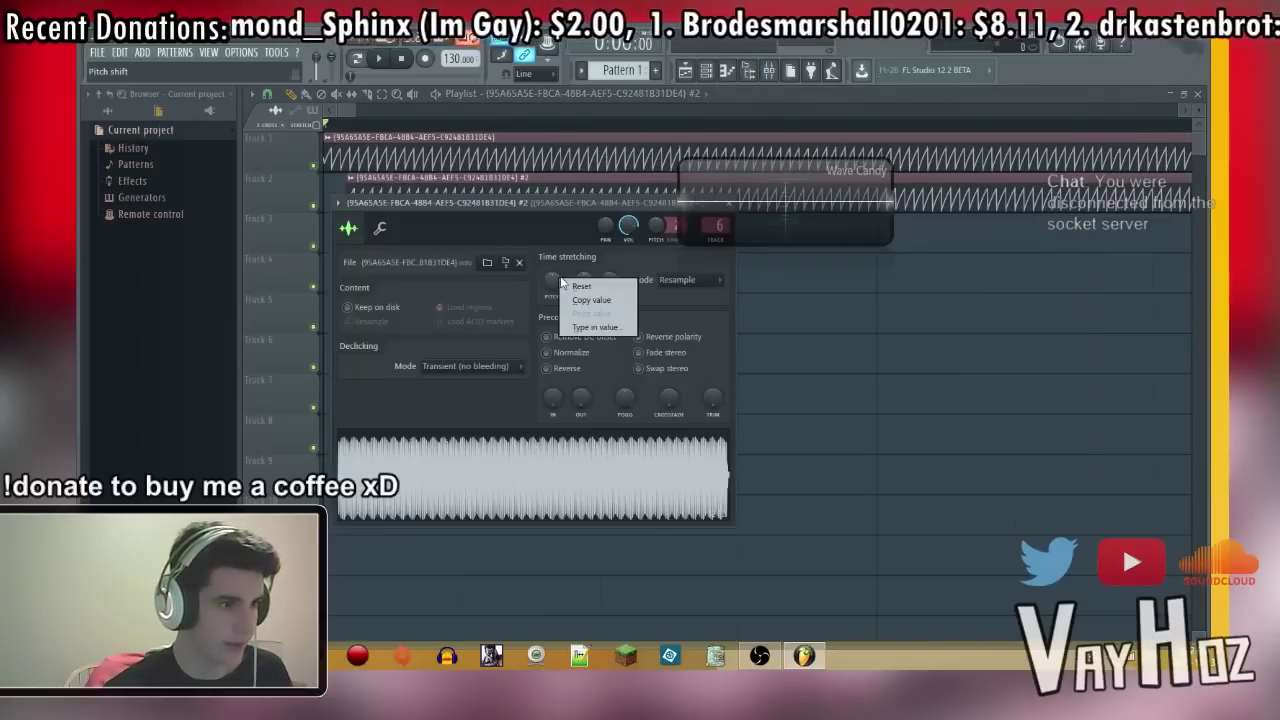
click(584, 239)
right_click(653, 228)
click(704, 320)
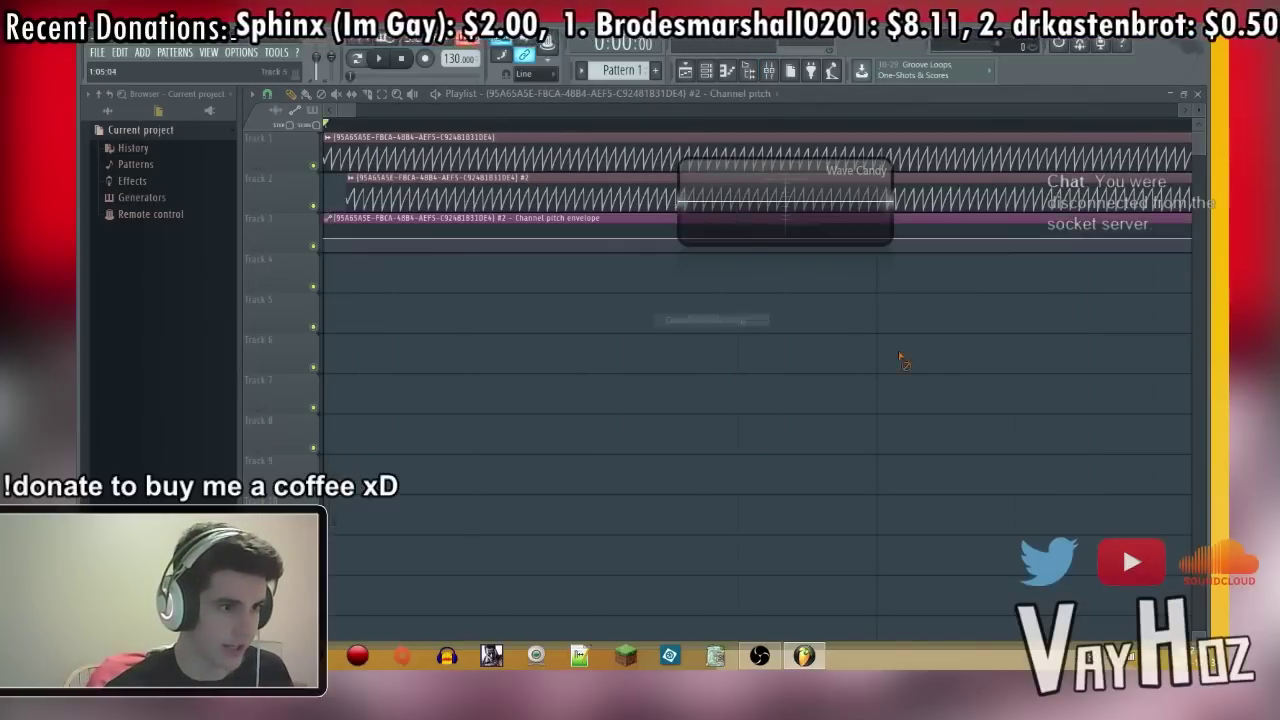
Step: Slope the channel pitch envelope slightly downward, with its end point at about 37%, and play the arrangement to check the effect
drag(953, 292, 1130, 322)
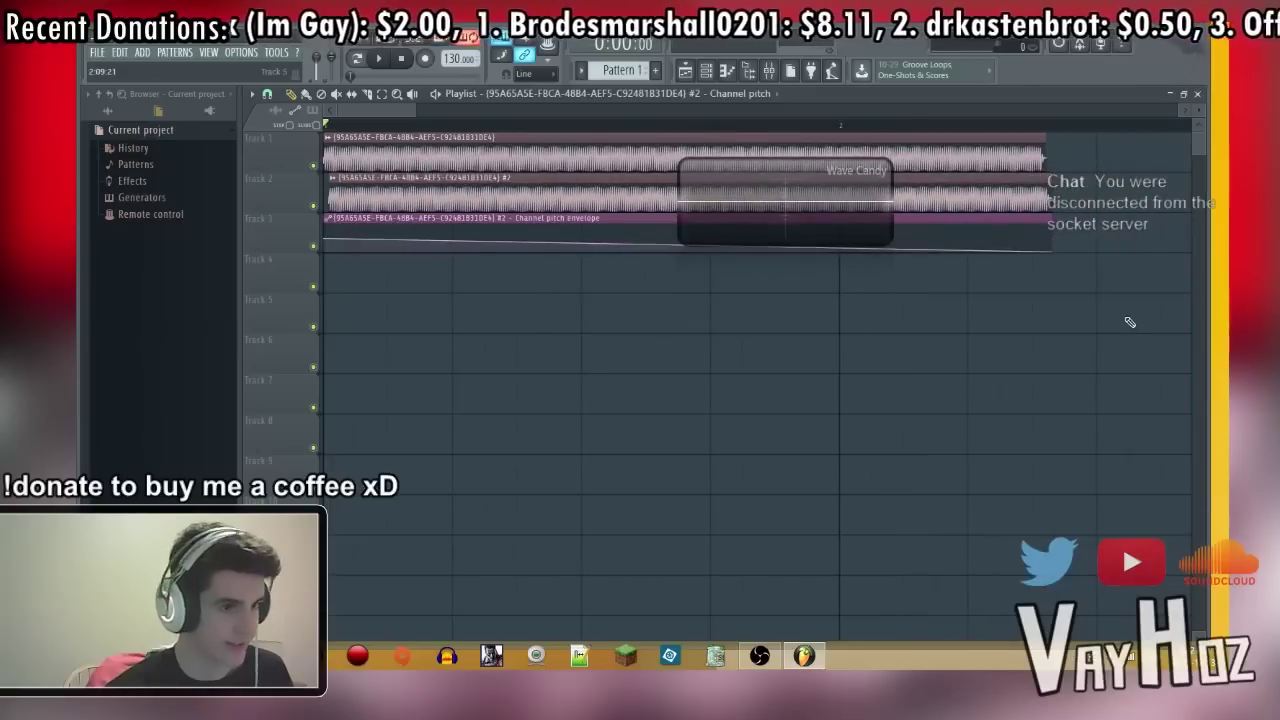
key(space)
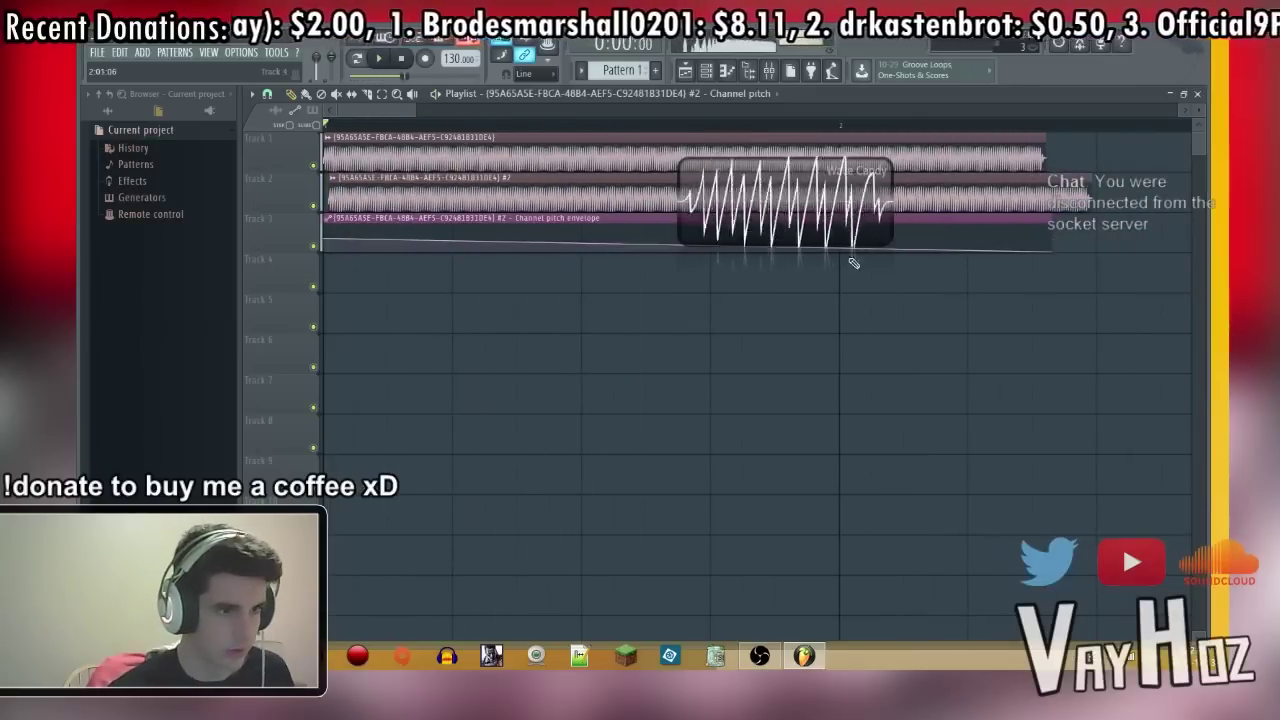
key(space)
drag(1052, 251, 1055, 241)
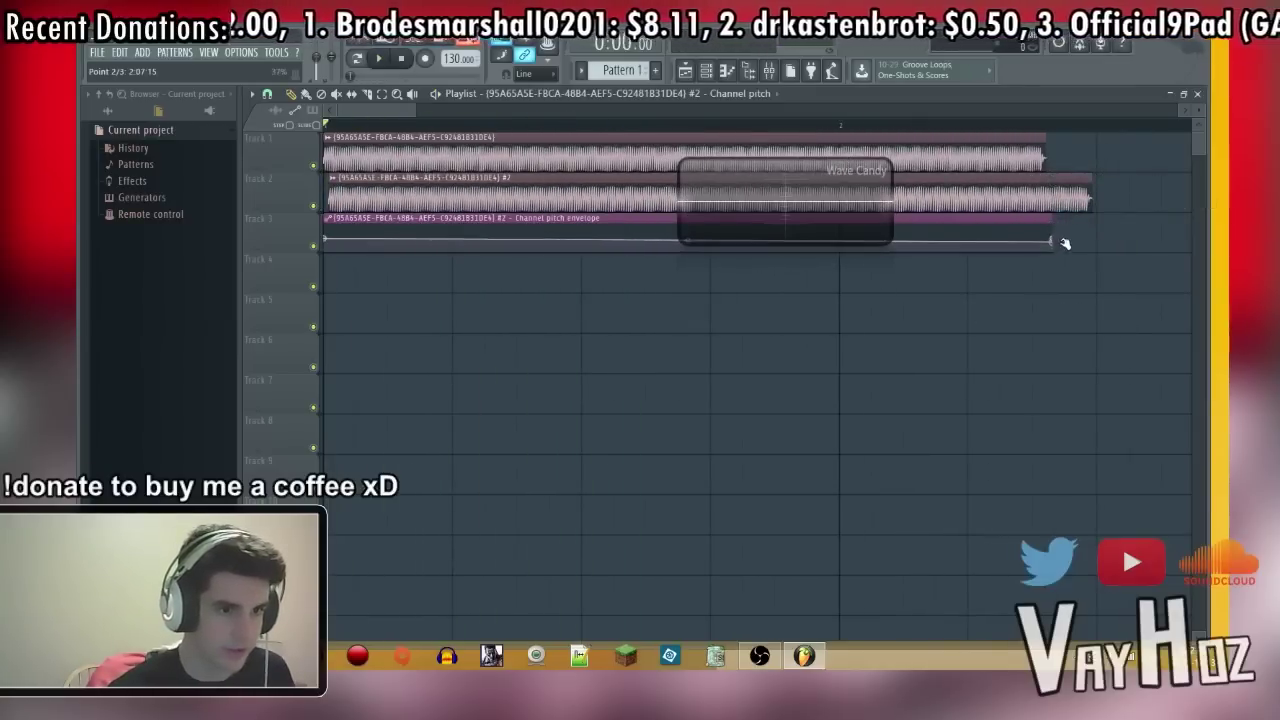
scroll(360, 127, up, 1)
key(space)
key(space)
Step: Lower the time-stretching pitch of the Track 2 clip in Auto mode and play the arrangement to check the waveform
double_click(423, 141)
drag(508, 276, 552, 304)
key(Escape)
double_click(489, 180)
key(space)
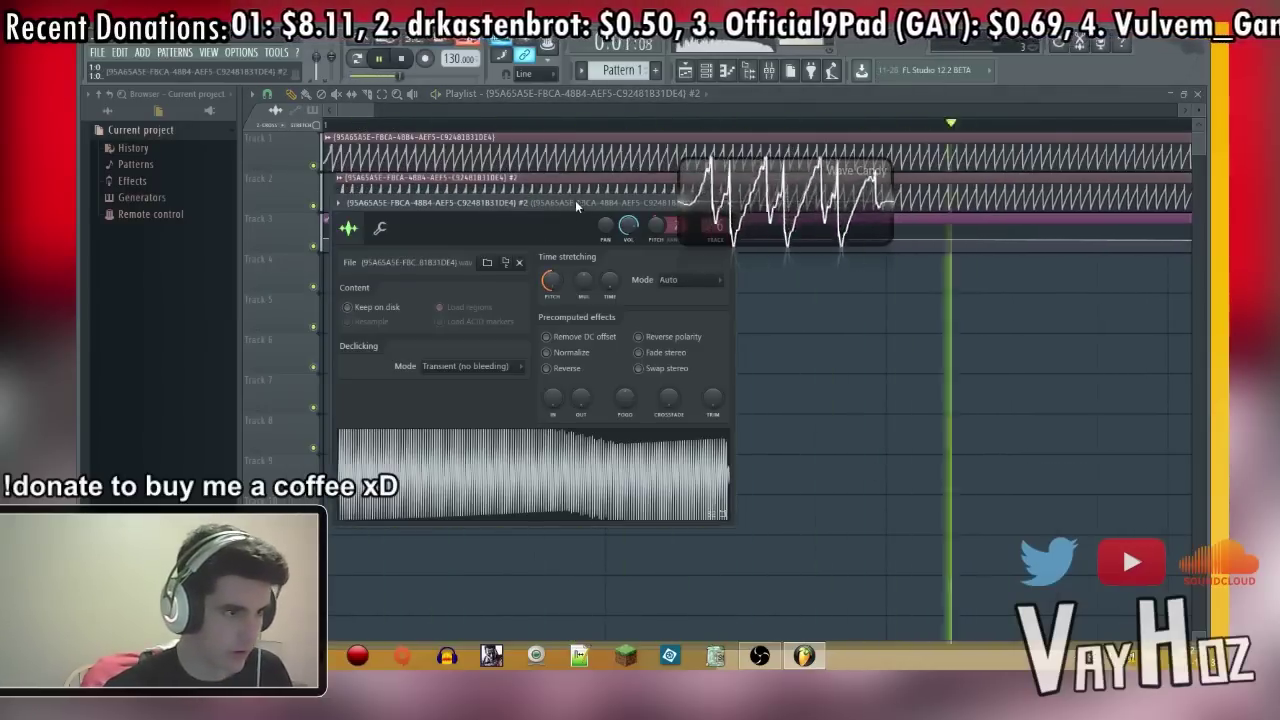
key(Escape)
key(space)
scroll(587, 130, down, 2)
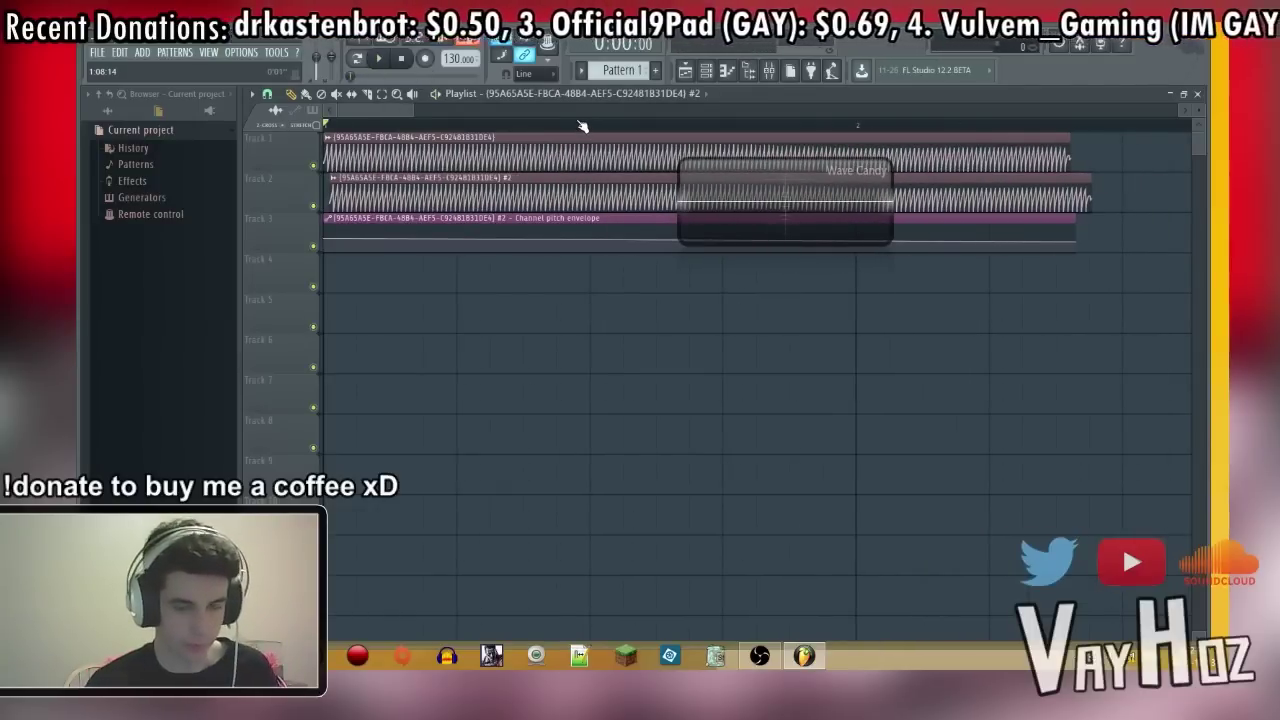
Step: Load CamelCrusher into the first effect slot of the clips' mixer track and play the arrangement through it
key(space)
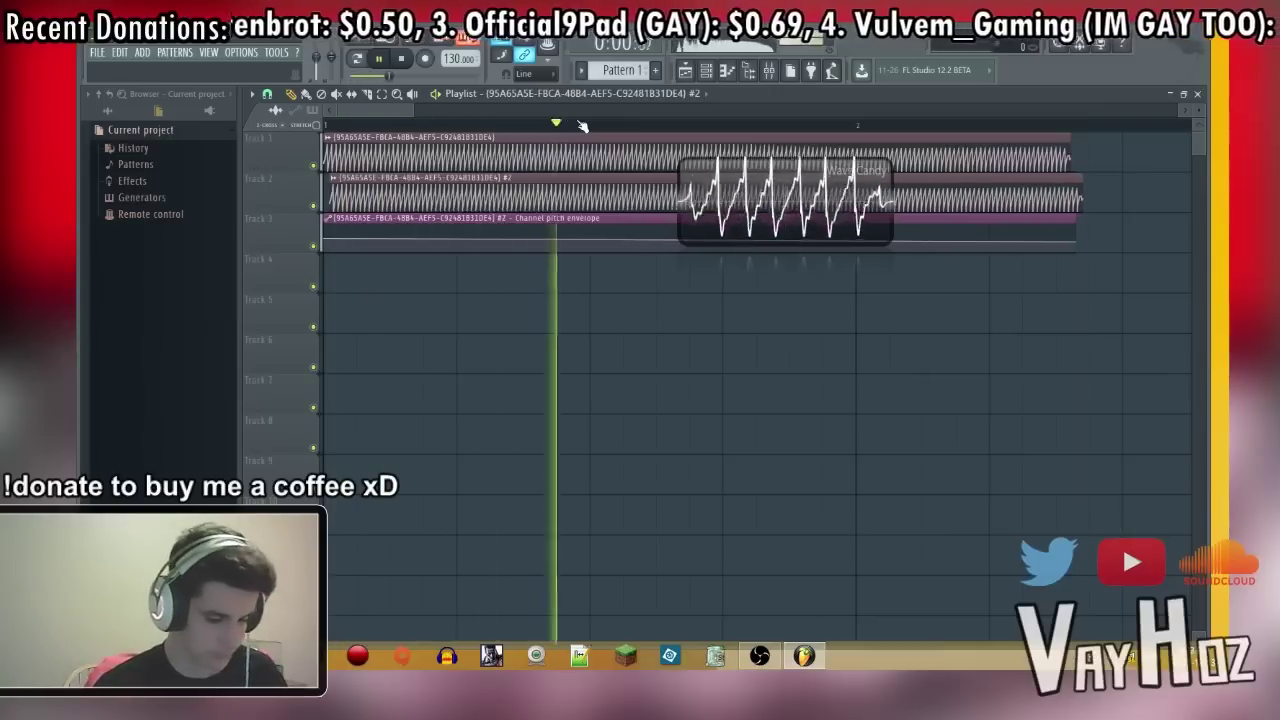
key(F9)
key(space)
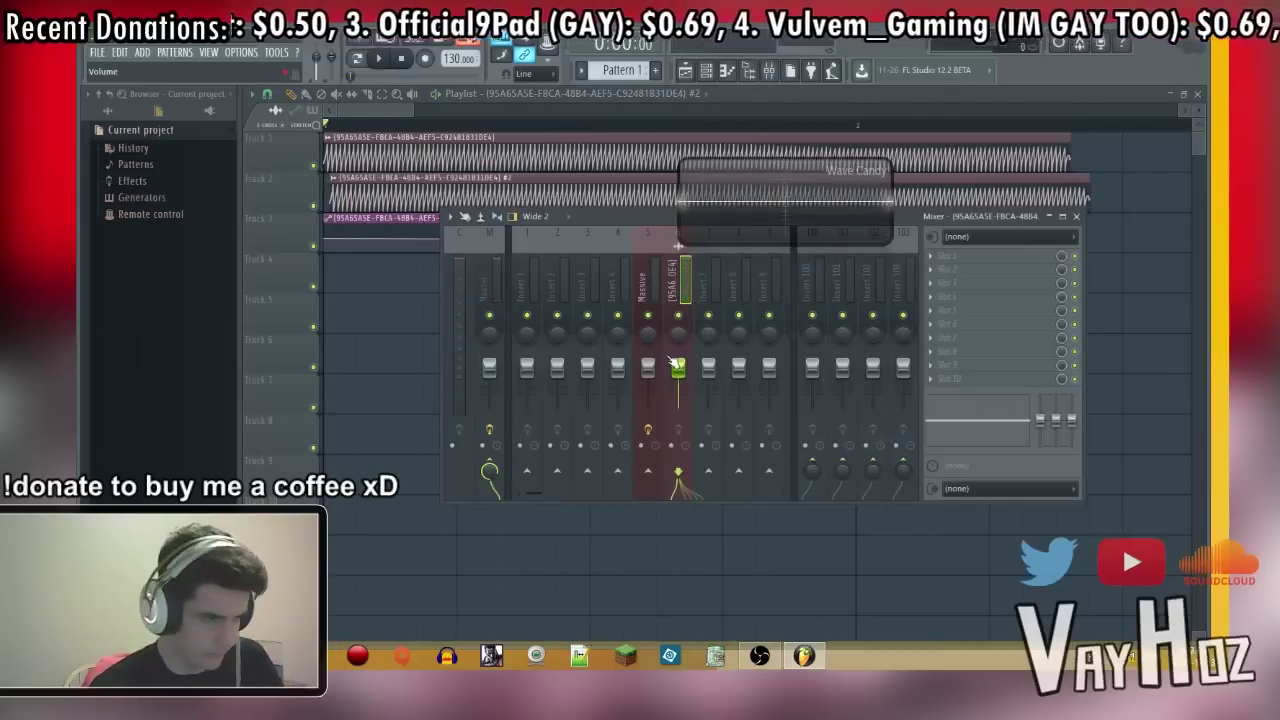
click(940, 257)
mouse_move(950, 271)
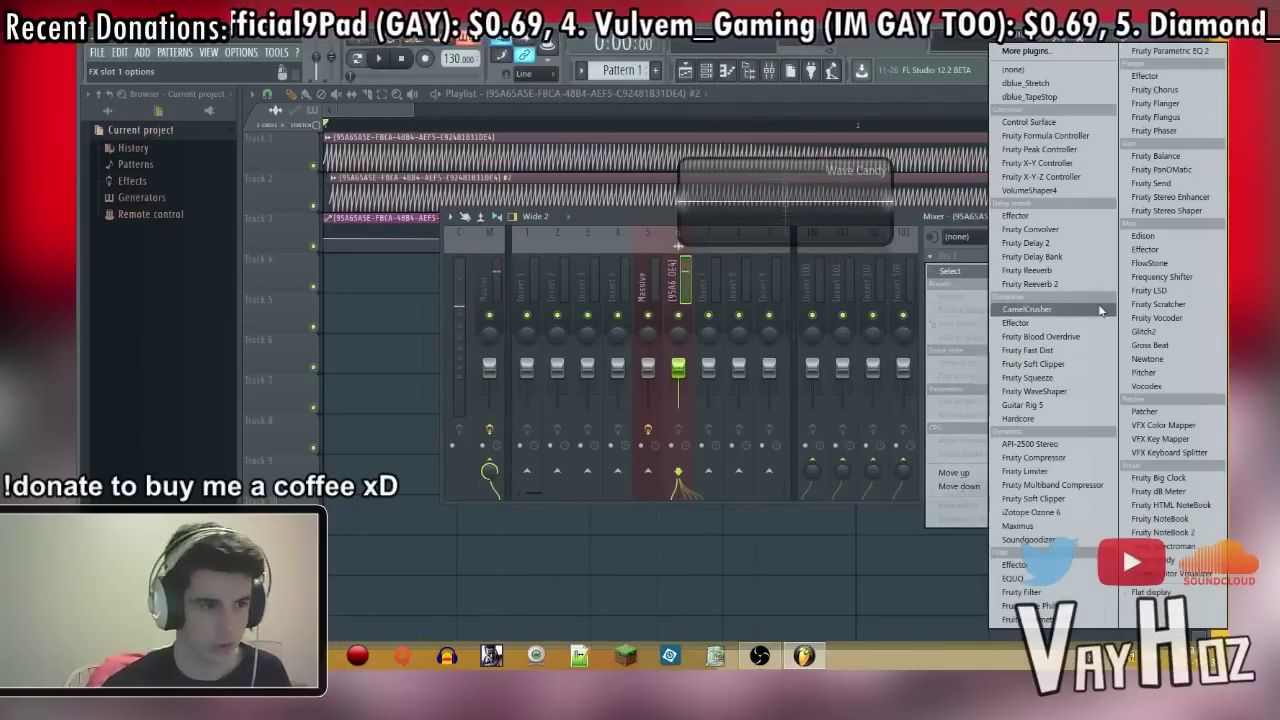
click(1100, 311)
key(space)
key(space)
click(960, 257)
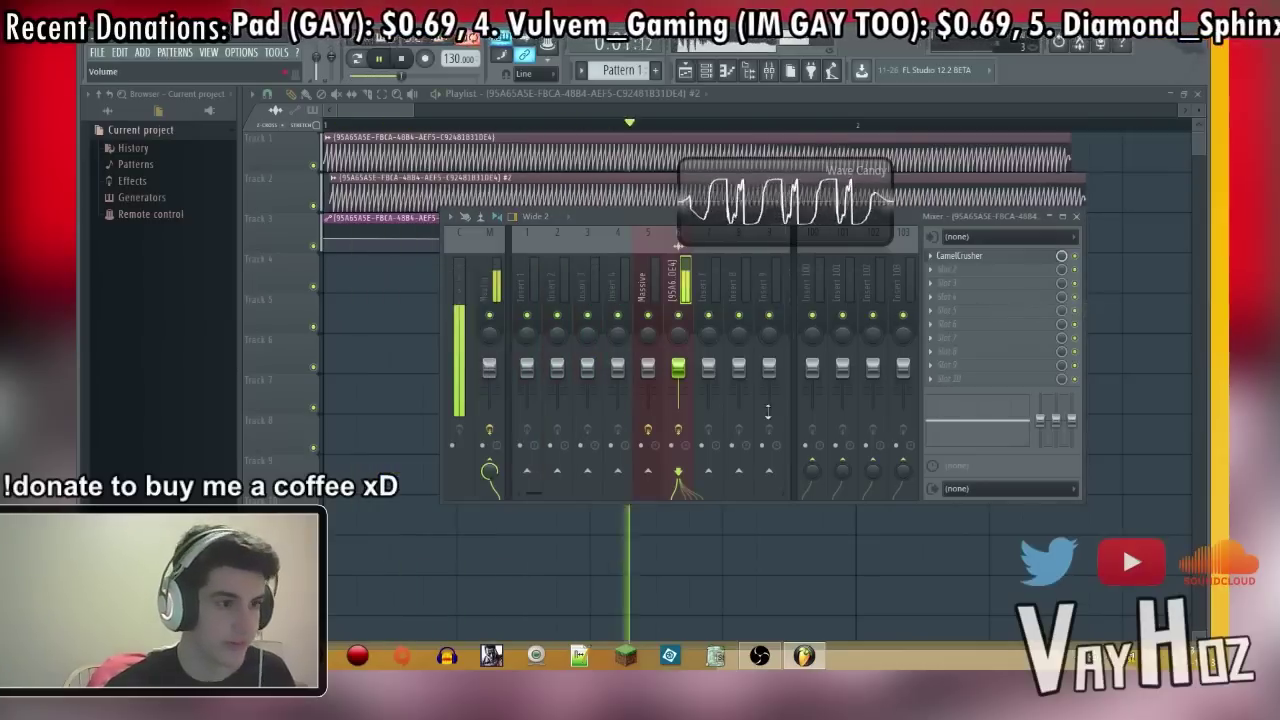
Step: Add Fruity Parametric EQ 2 in the second effect slot and adjust its bands 1 and 3 while playing the clips
click(940, 270)
mouse_move(955, 285)
click(1156, 53)
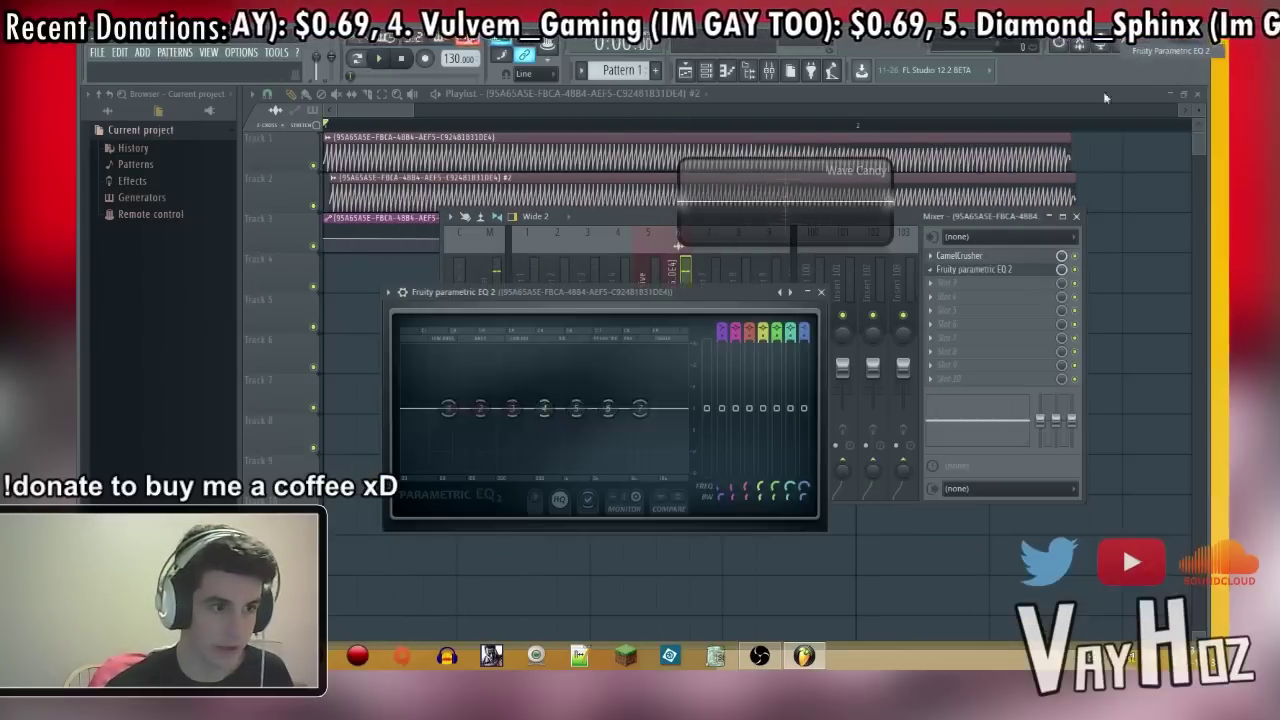
drag(512, 408, 687, 398)
key(space)
drag(450, 411, 450, 395)
key(space)
click(975, 269)
key(space)
key(space)
Step: Load Fruity Phaser into the third effect slot of the clips' mixer track
click(950, 283)
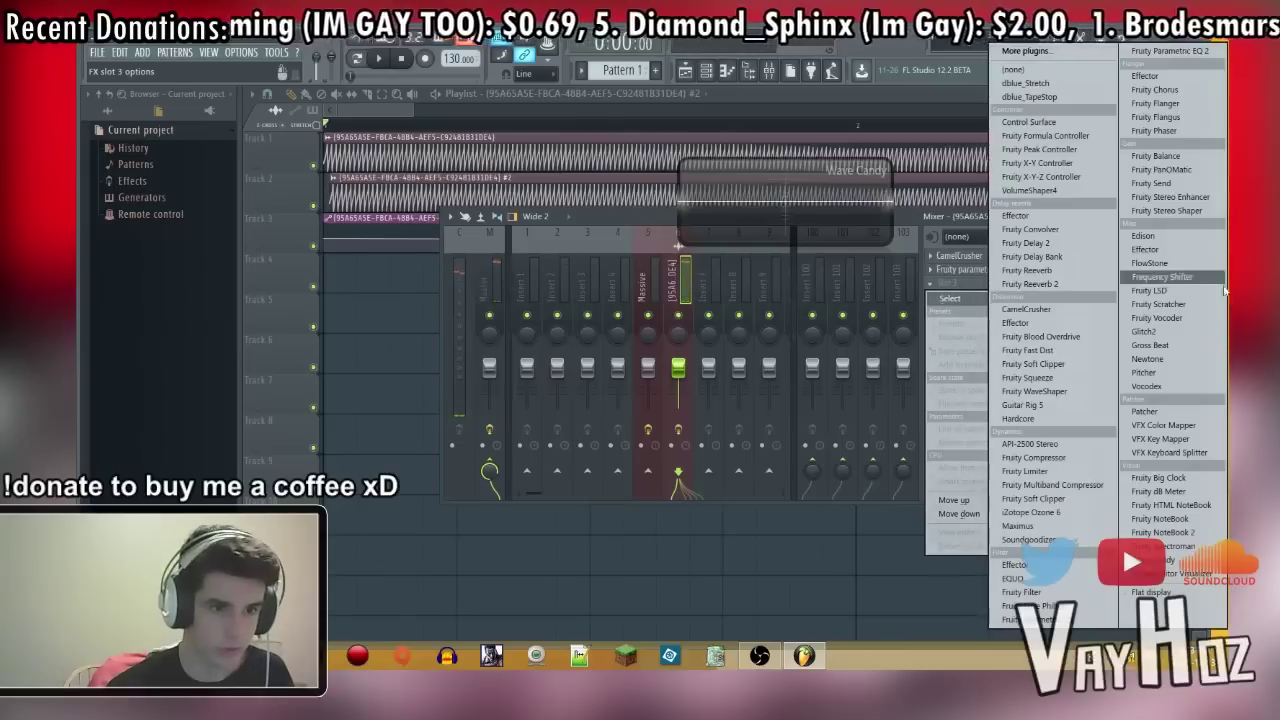
click(1155, 131)
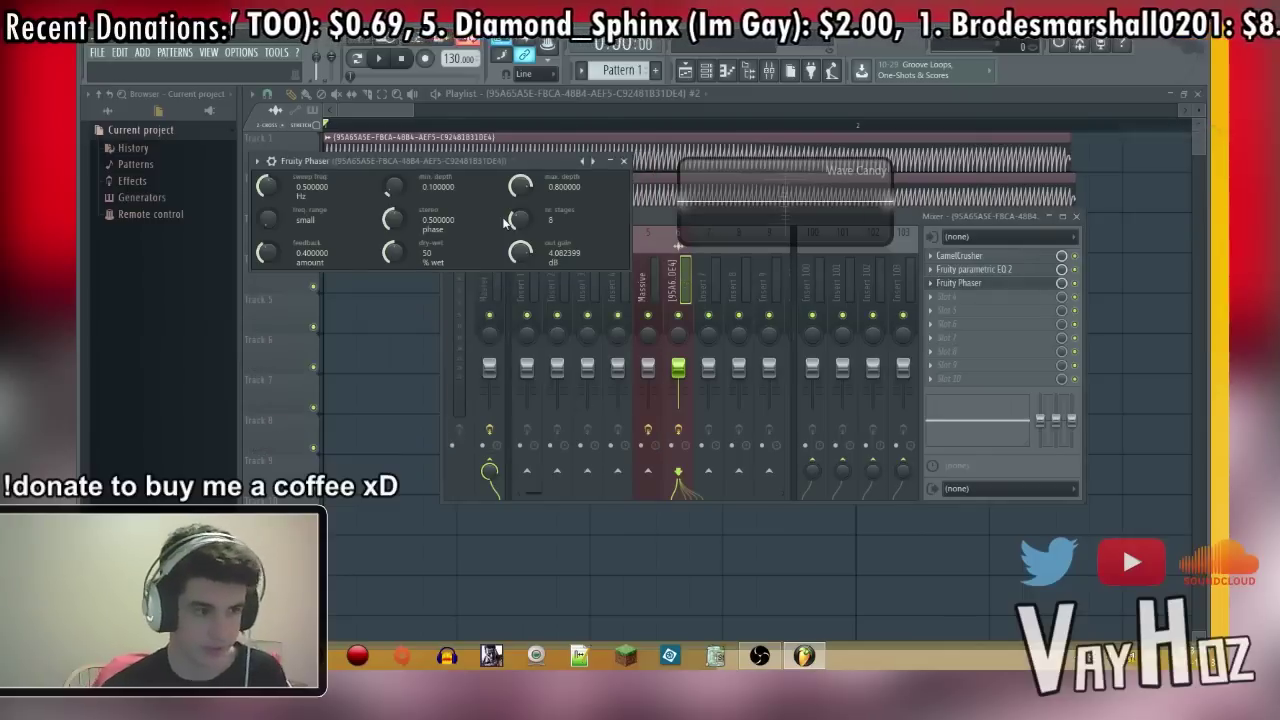
key(F9)
key(F9)
key(F9)
click(932, 298)
mouse_move(952, 312)
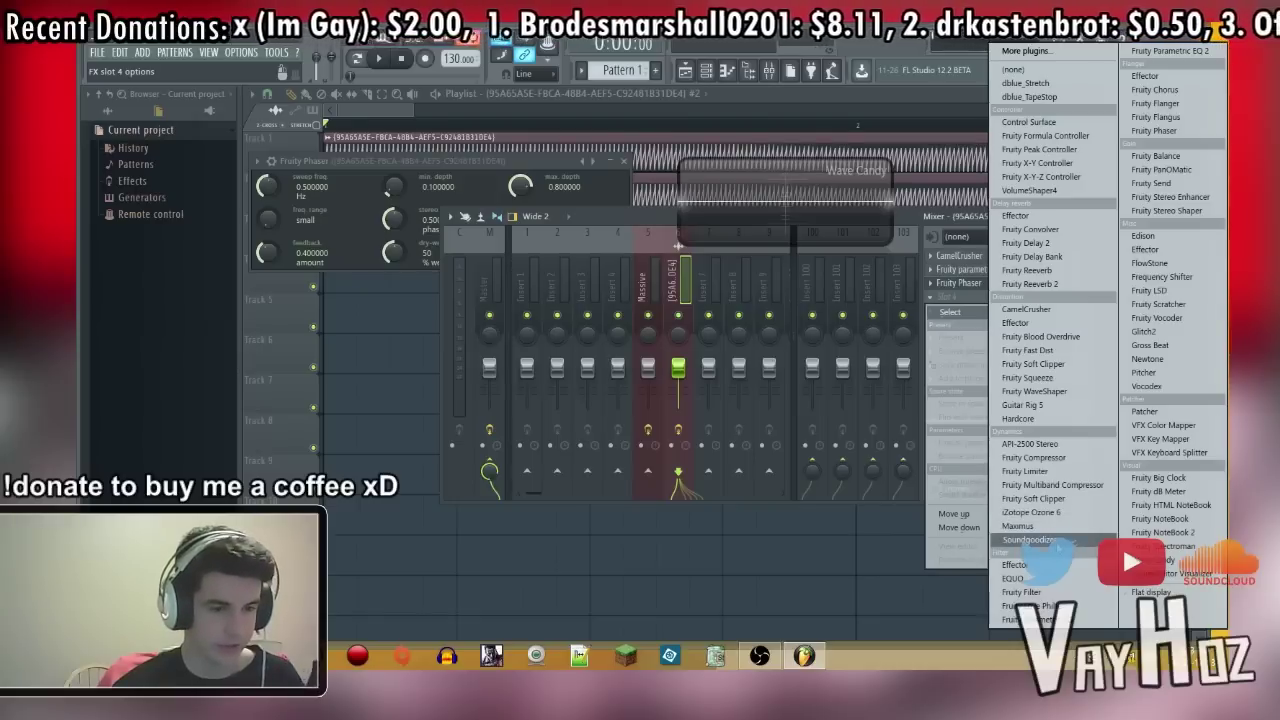
click(666, 325)
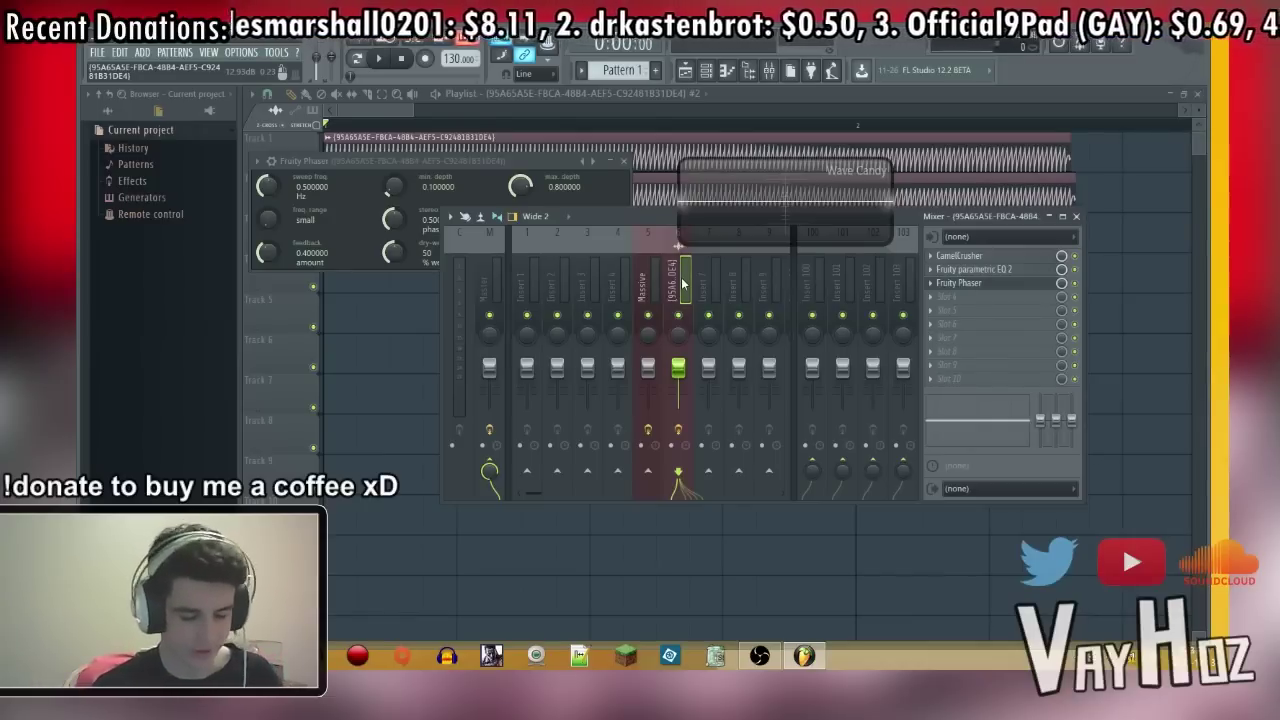
click(942, 298)
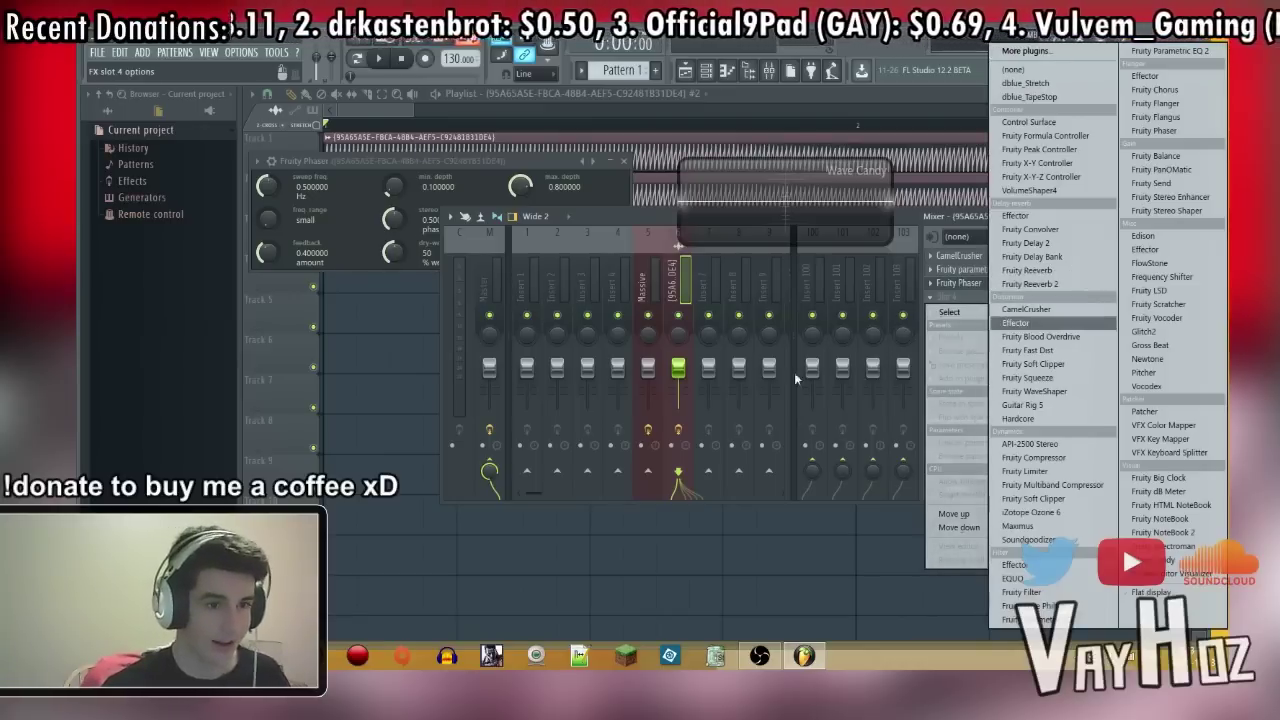
click(860, 262)
Step: Lower the volume of the clips' mixer track slightly and play the arrangement through the phaser
key(space)
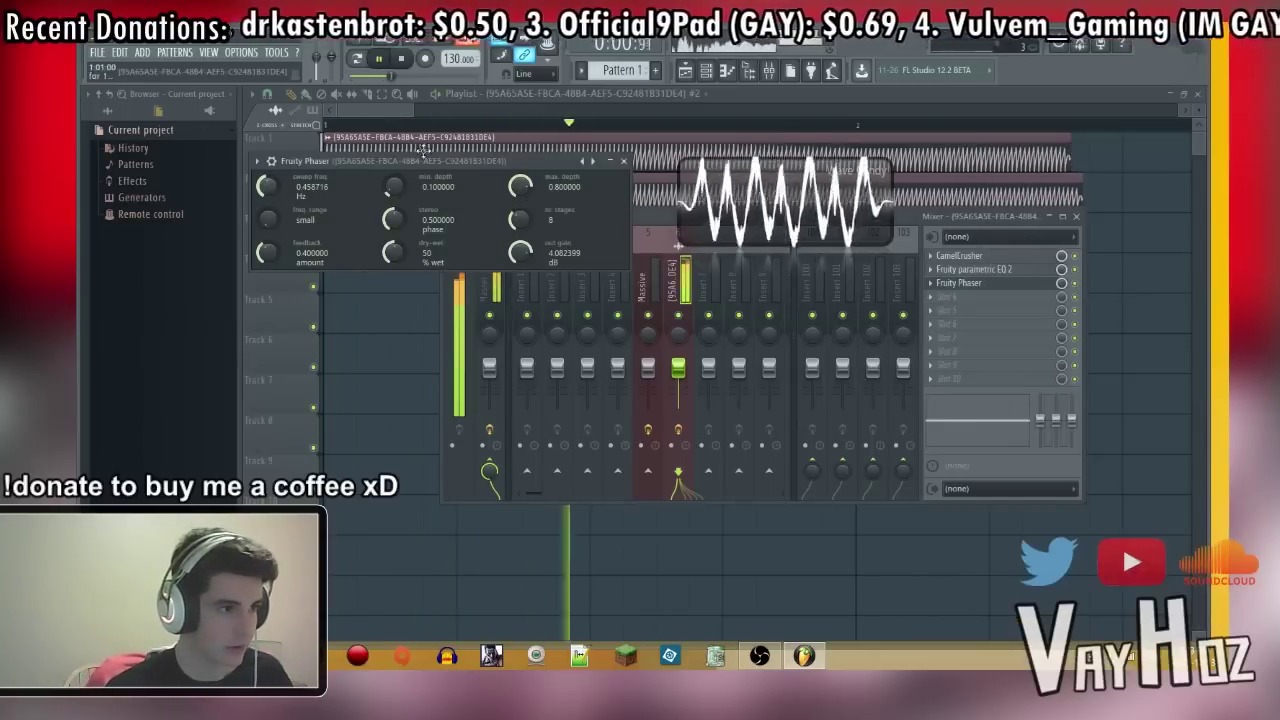
mouse_move(678, 368)
mouse_down()
mouse_move(678, 391)
mouse_move(678, 380)
mouse_up()
key(space)
key(space)
key(space)
Step: Load Maximus into the fourth effect slot and work through its Low, Mid and High band curves during playback
click(949, 303)
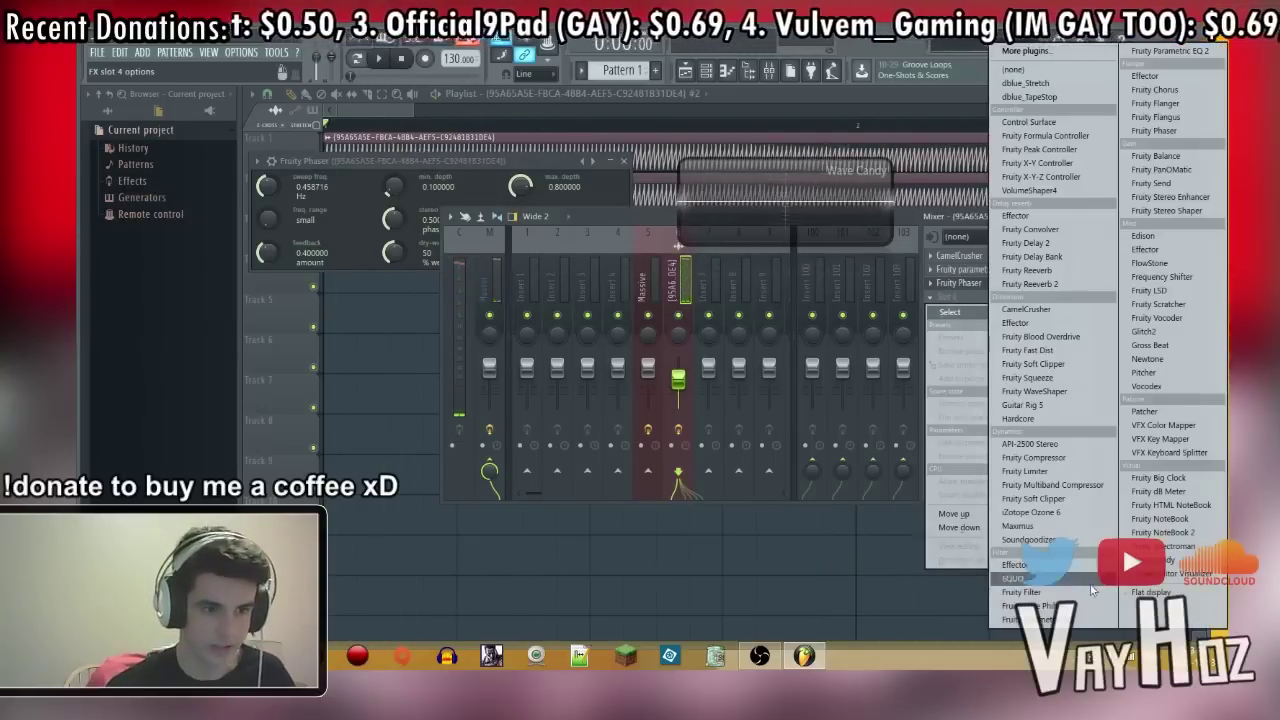
click(1020, 526)
click(278, 184)
click(400, 184)
key(space)
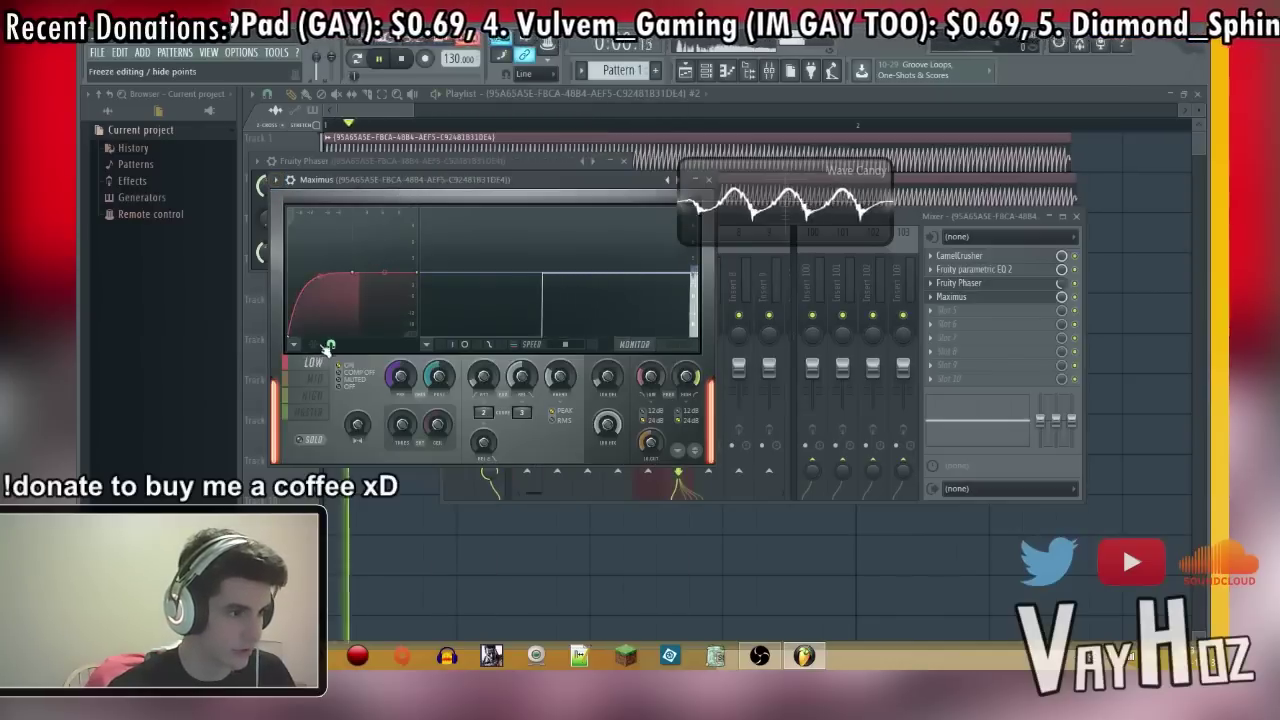
click(315, 379)
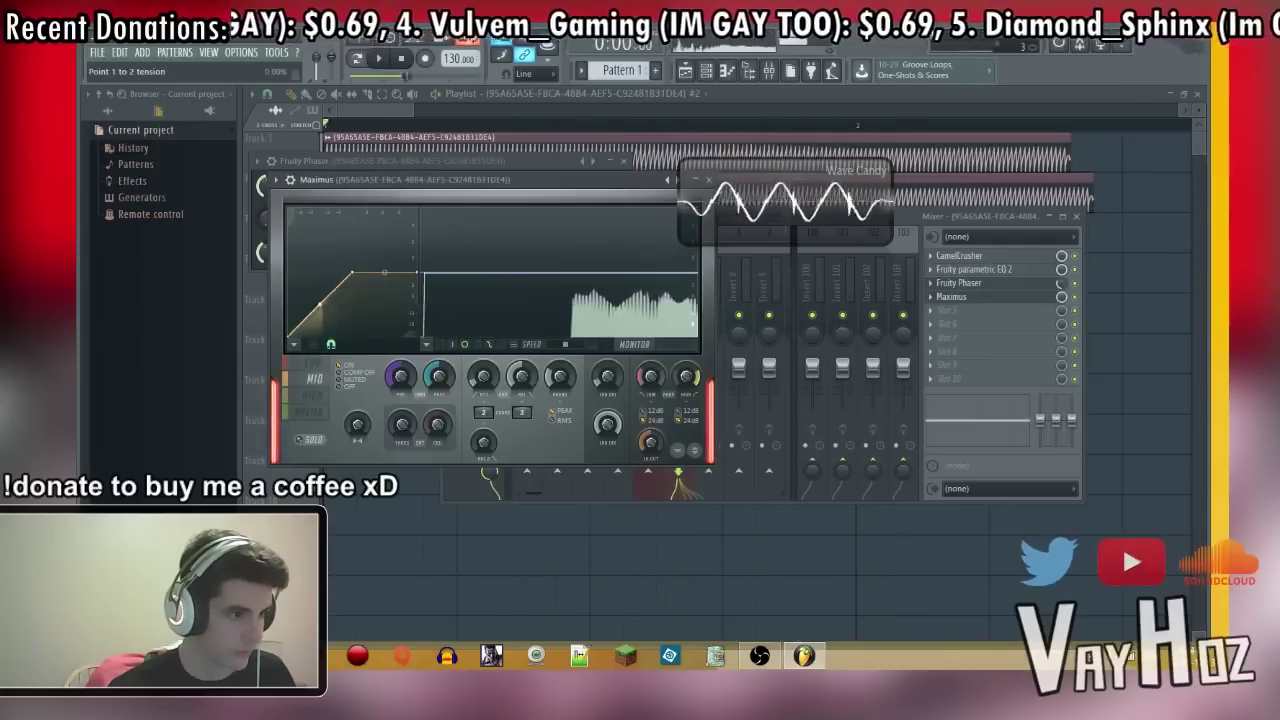
click(313, 395)
click(709, 180)
key(space)
Step: Add a second Fruity Parametric EQ 2 in the fifth effect slot and set its band 2 type to high pass
click(931, 311)
mouse_move(952, 326)
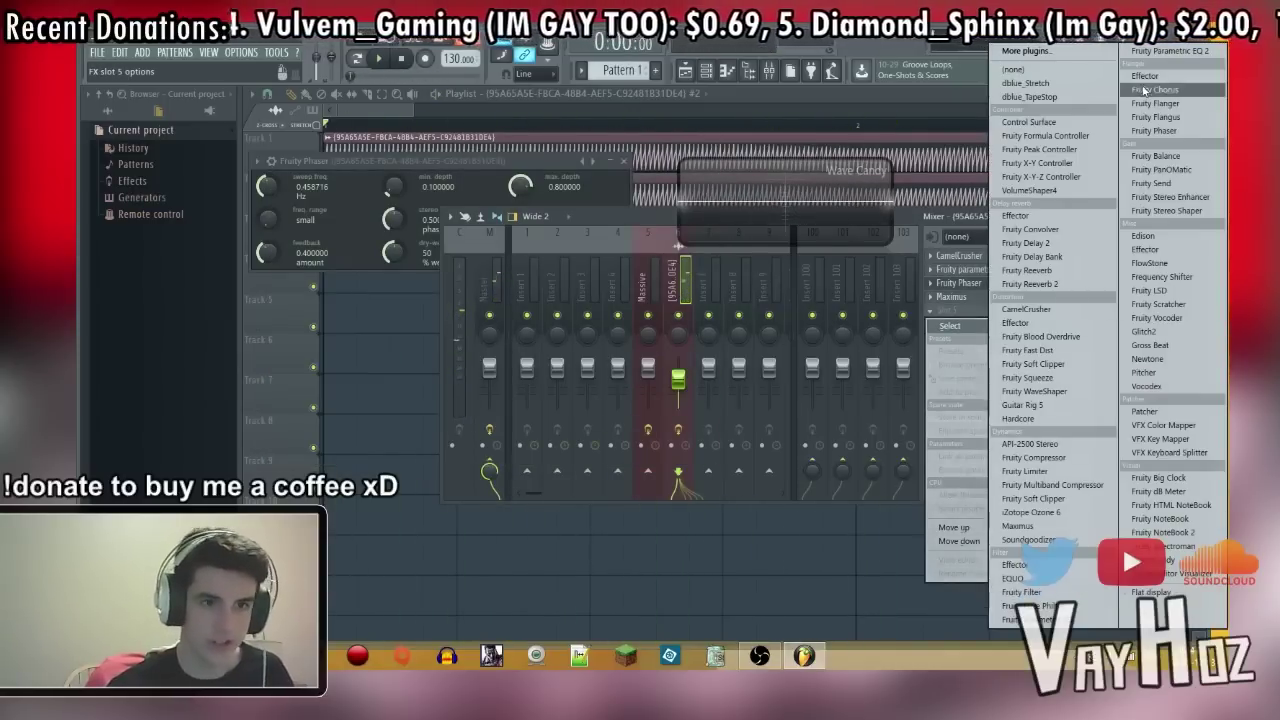
click(1163, 52)
mouse_move(404, 355)
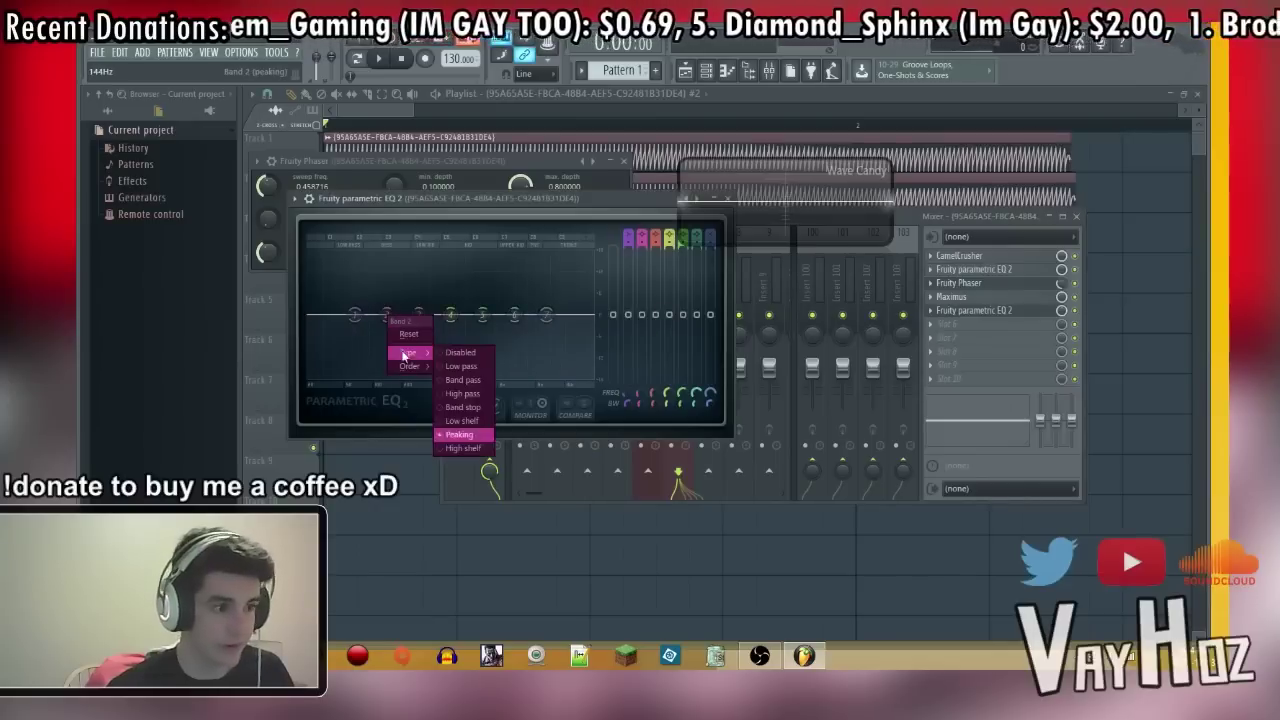
click(460, 395)
Step: Sweep the second equalizer's high-pass cutoff down to the low frequencies during playback, then close the equalizer and phaser windows
key(space)
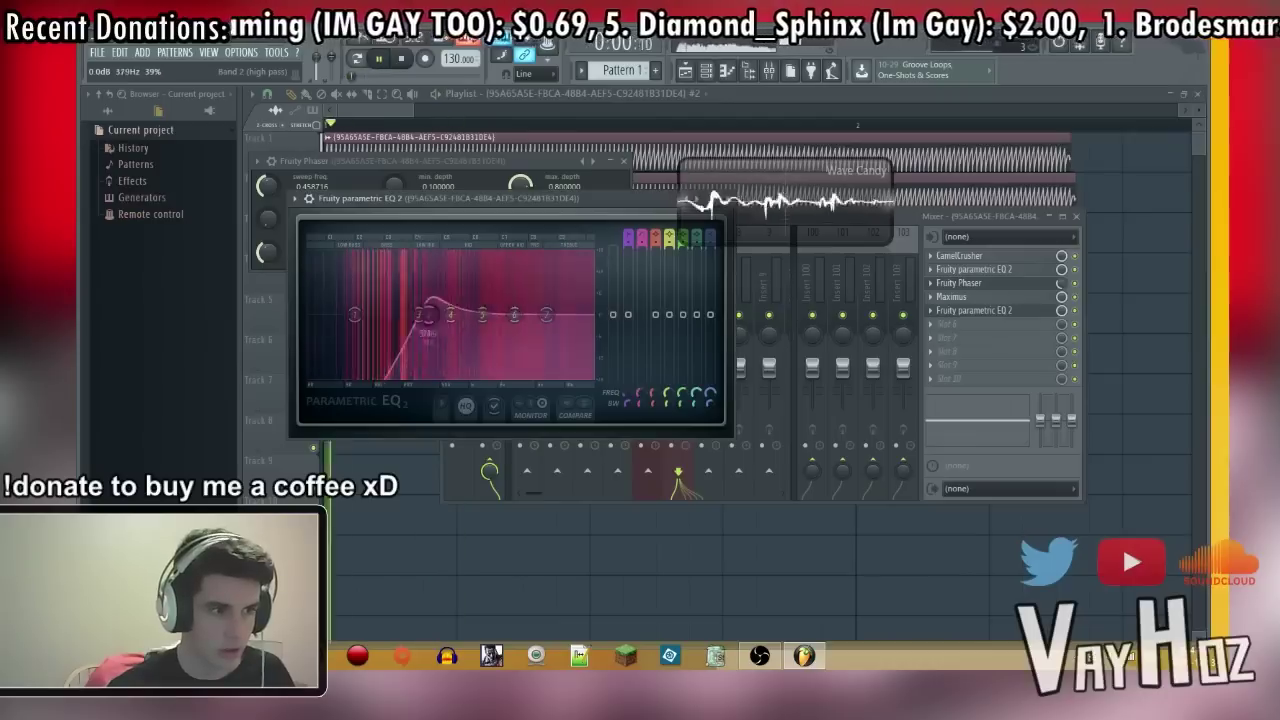
drag(495, 315, 393, 315)
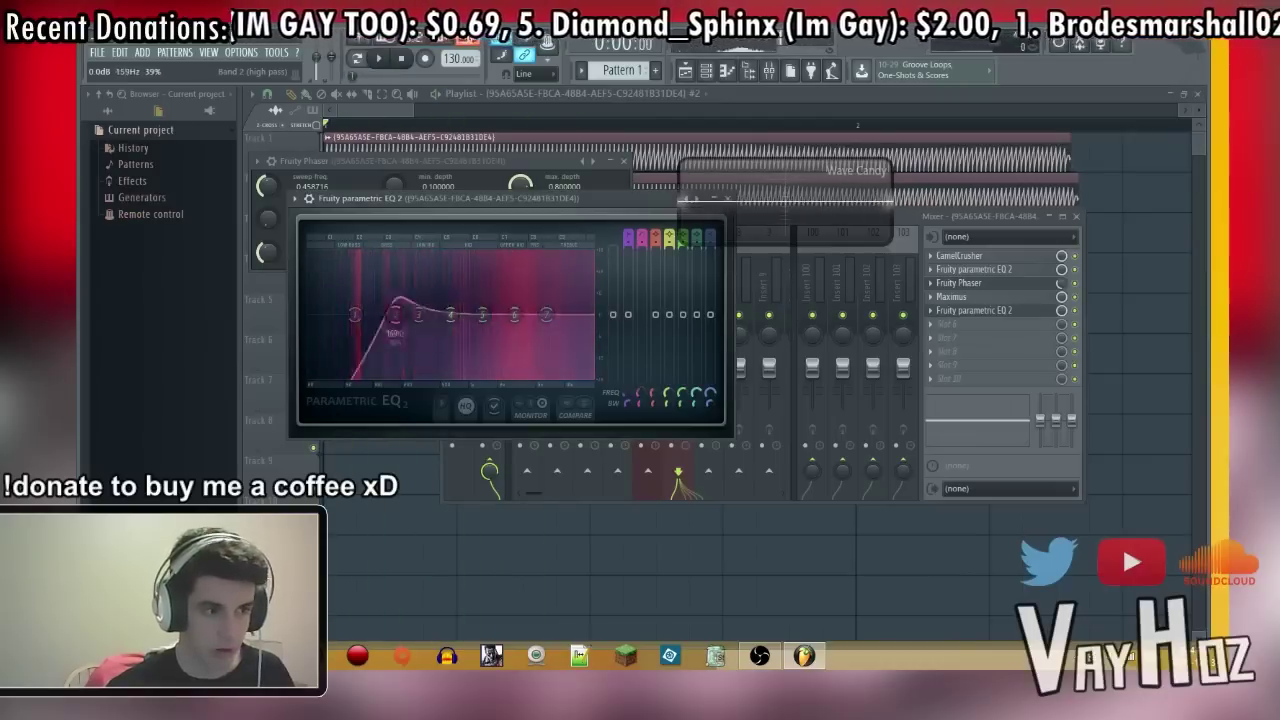
key(space)
click(985, 311)
click(624, 161)
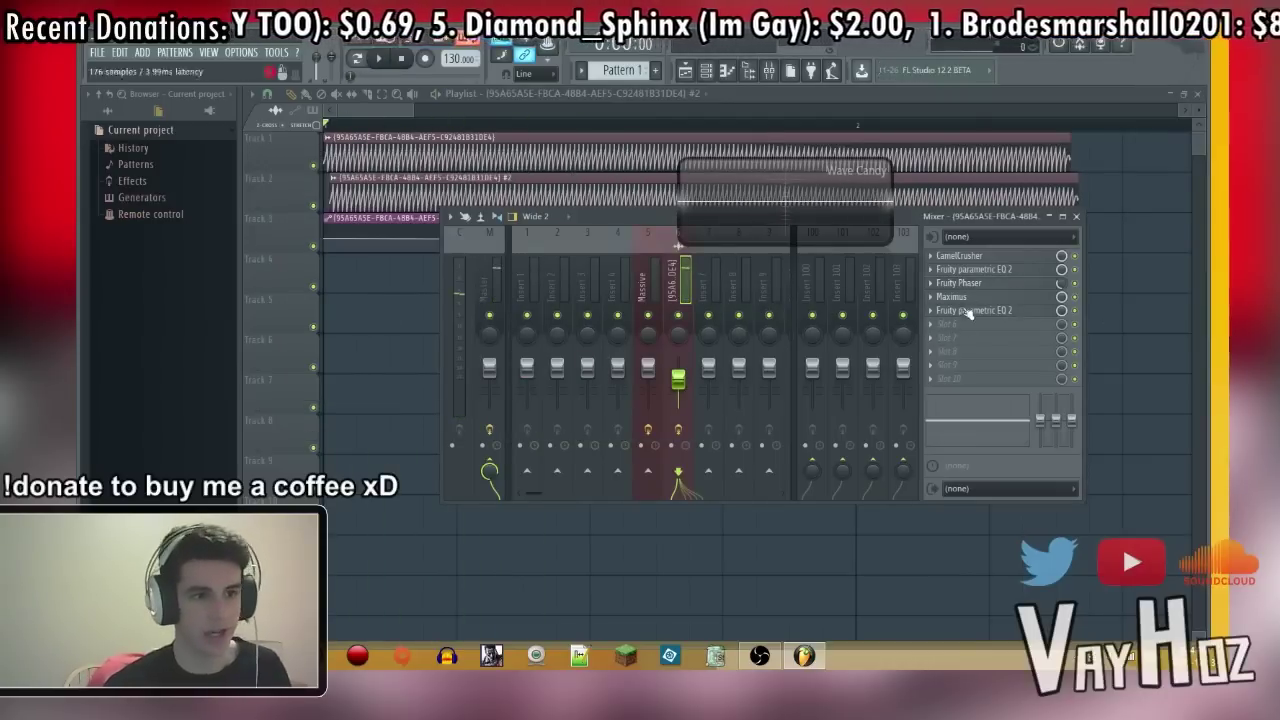
Step: Load another CamelCrusher into the sixth effect slot and play the arrangement with its distortion
click(970, 313)
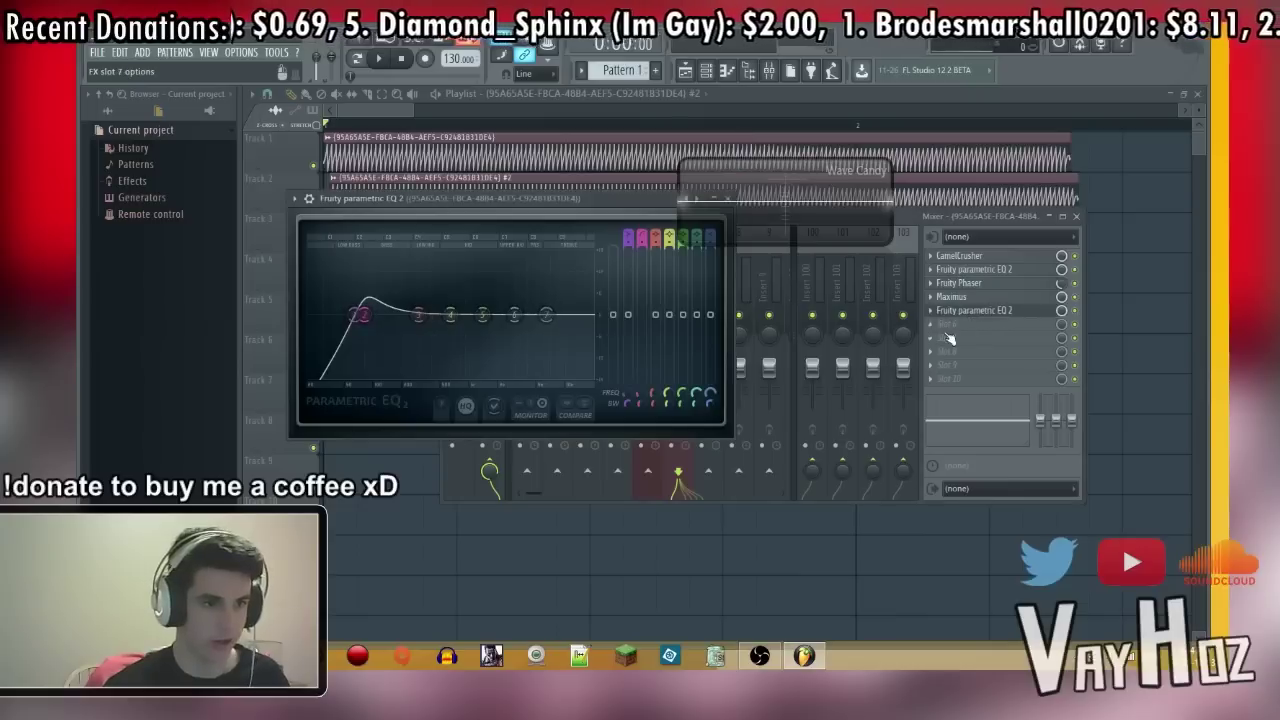
click(948, 327)
mouse_move(953, 339)
click(1043, 309)
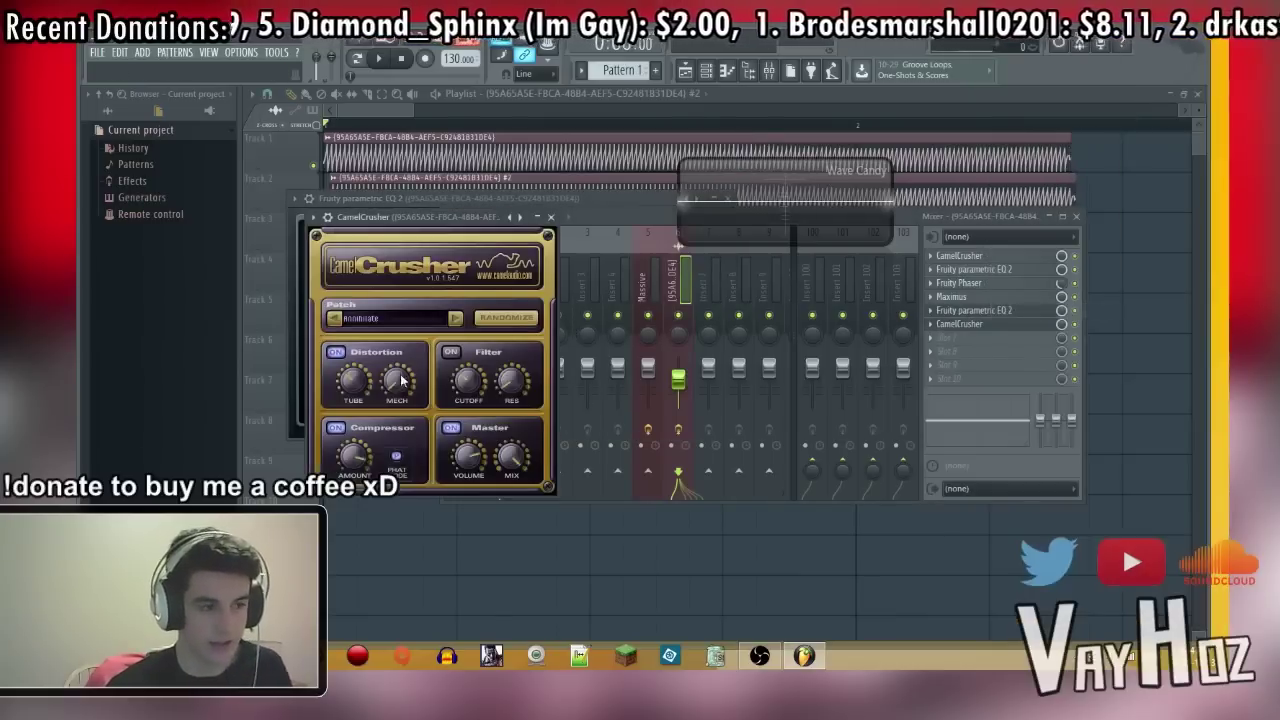
key(space)
click(1000, 324)
Step: Reopen the second equalizer and adjust its band 2 frequency while playing the arrangement
click(1003, 311)
click(1003, 311)
key(space)
key(space)
key(space)
right_click(635, 395)
mouse_move(638, 393)
mouse_down()
mouse_move(638, 365)
mouse_move(638, 399)
mouse_move(638, 381)
mouse_up()
key(space)
key(space)
Step: Create an automation clip for the second equalizer's band 2 frequency, shape an early rise and dip in its envelope, and play it
right_click(640, 398)
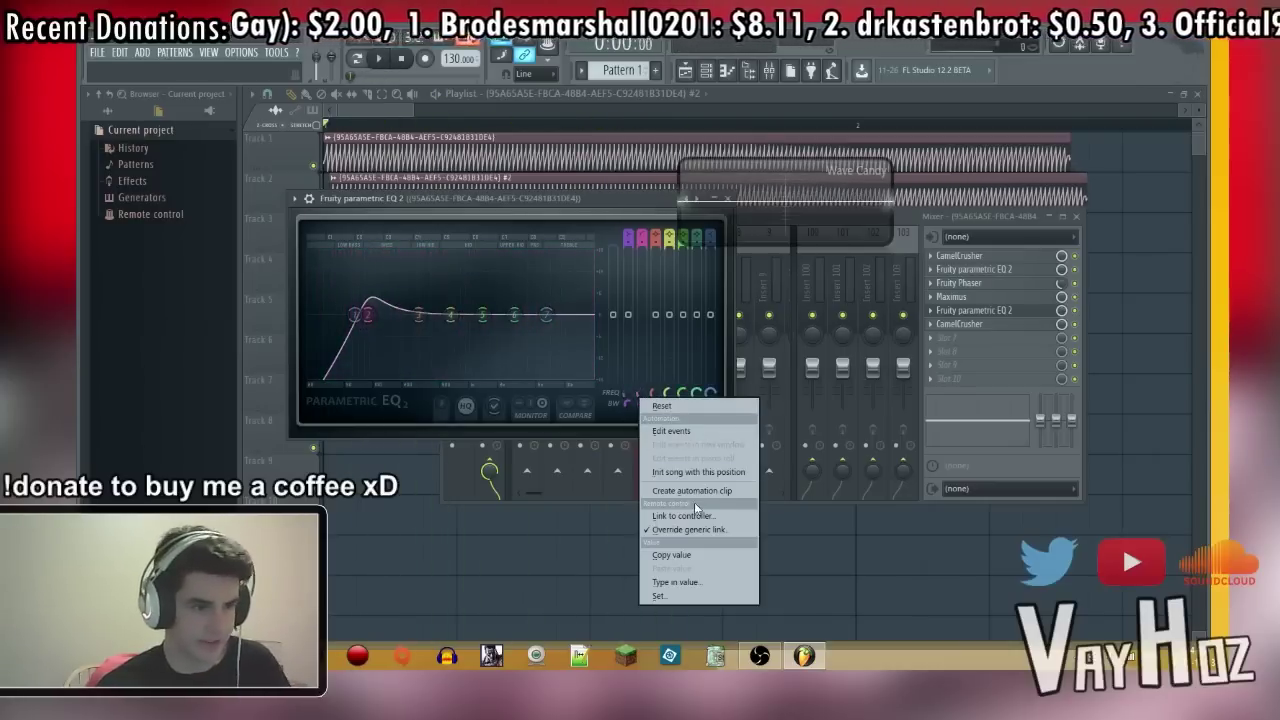
click(701, 490)
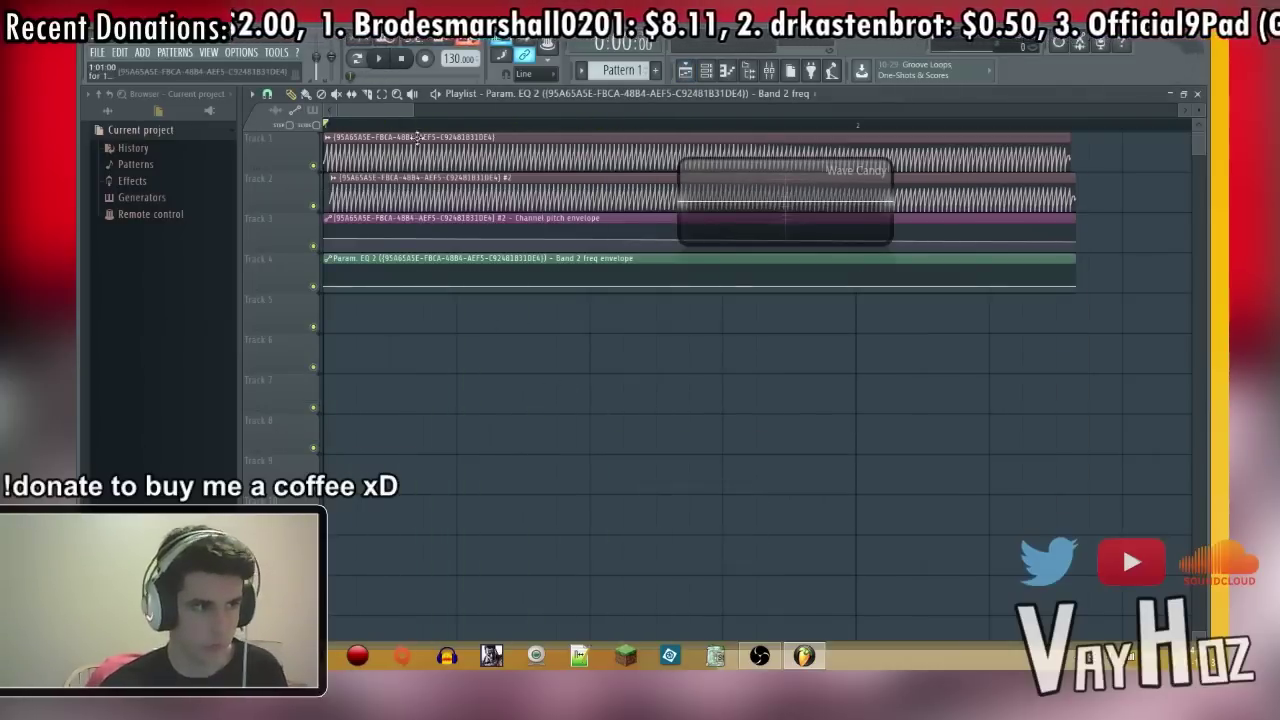
scroll(453, 115, up, 2)
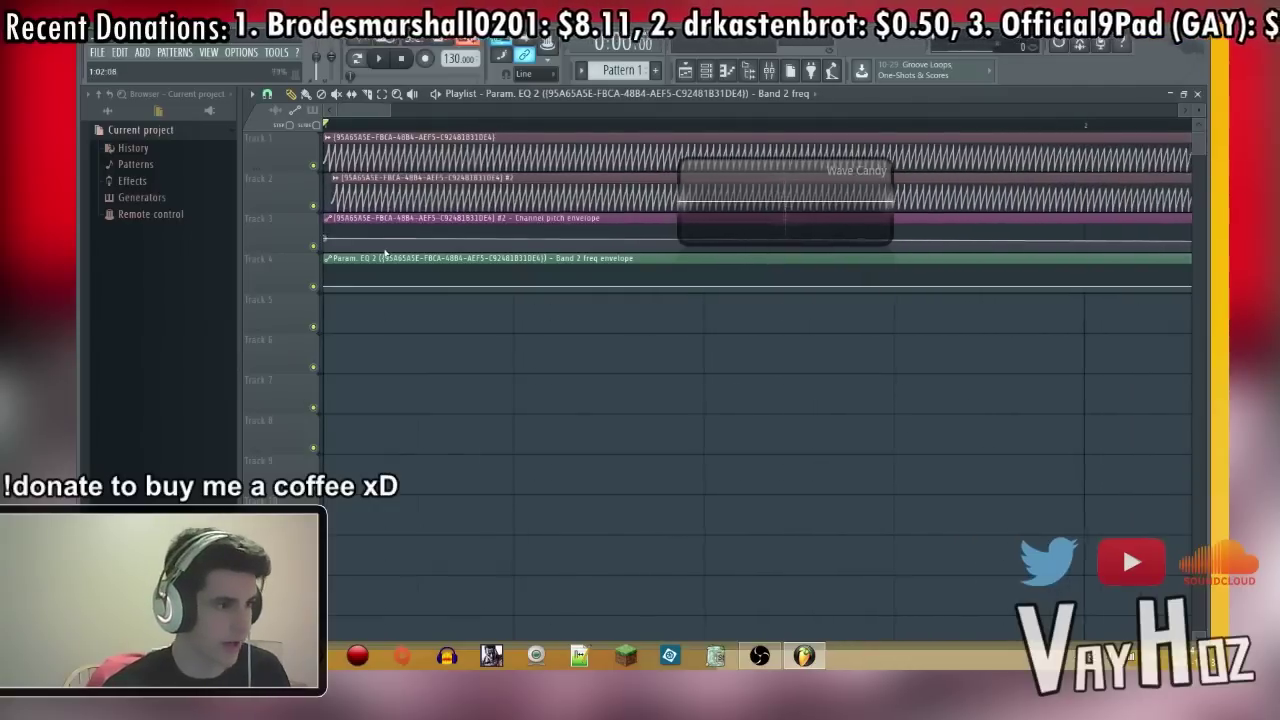
right_click(371, 277)
right_click(418, 291)
key(space)
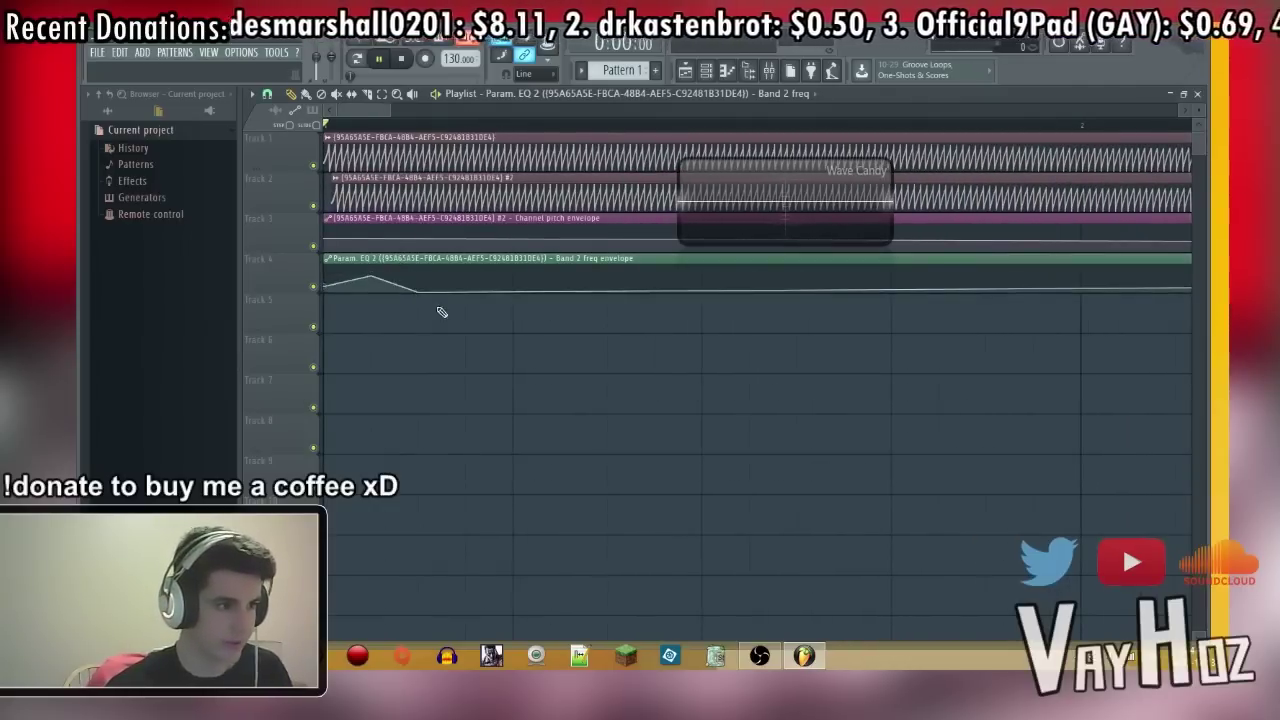
key(space)
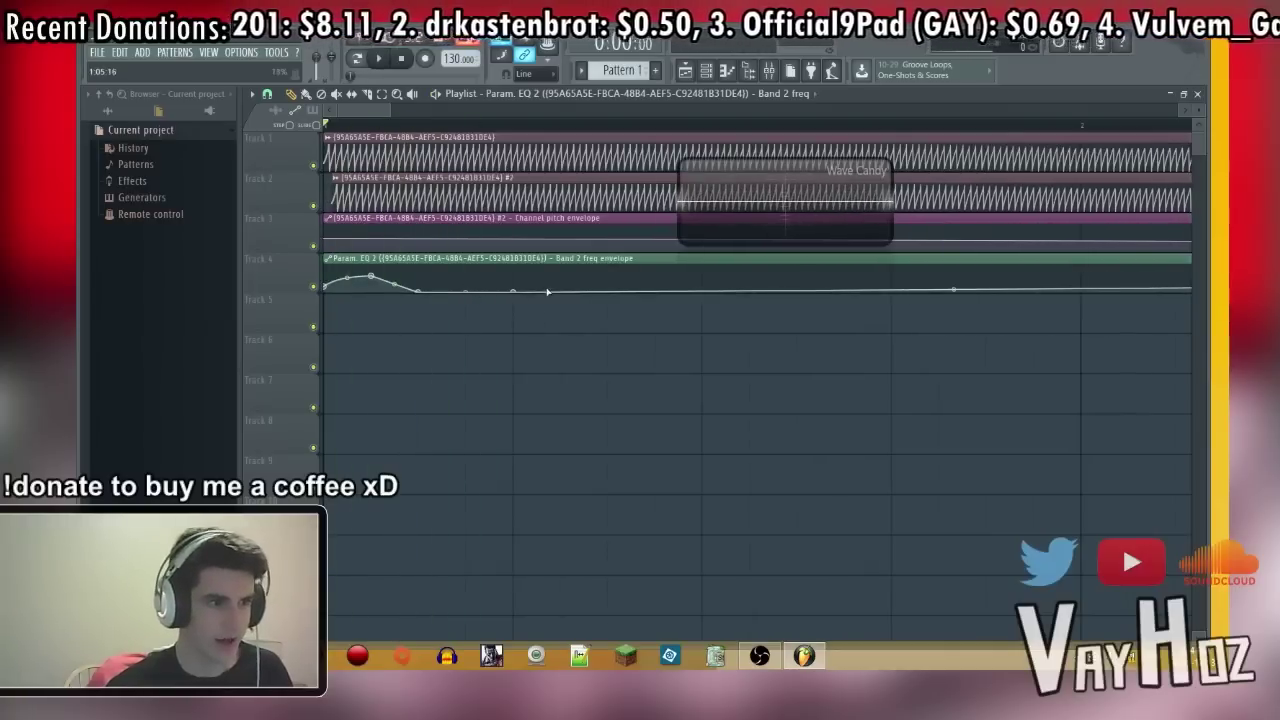
Step: Add a second rise around the middle of beat two to the band 2 frequency envelope, ease it into a gentle decline, and play it
scroll(554, 130, down, 4)
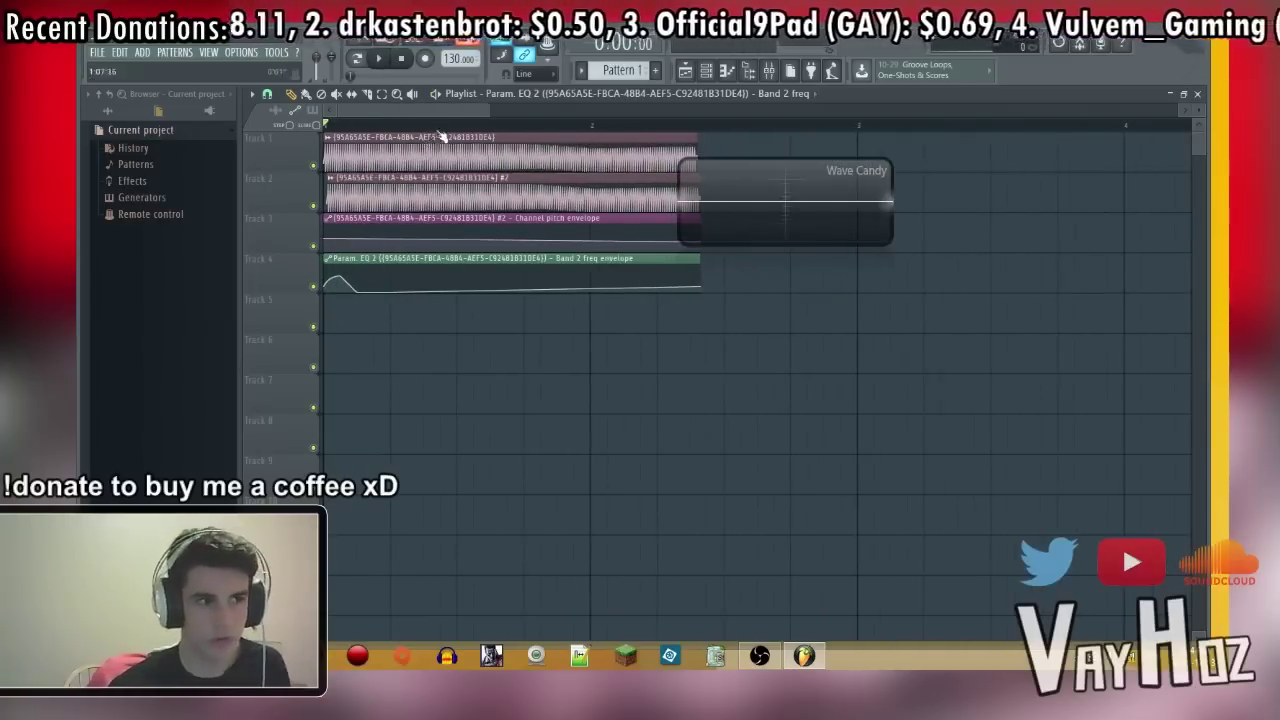
scroll(440, 135, up, 4)
right_click(452, 284)
right_click(482, 283)
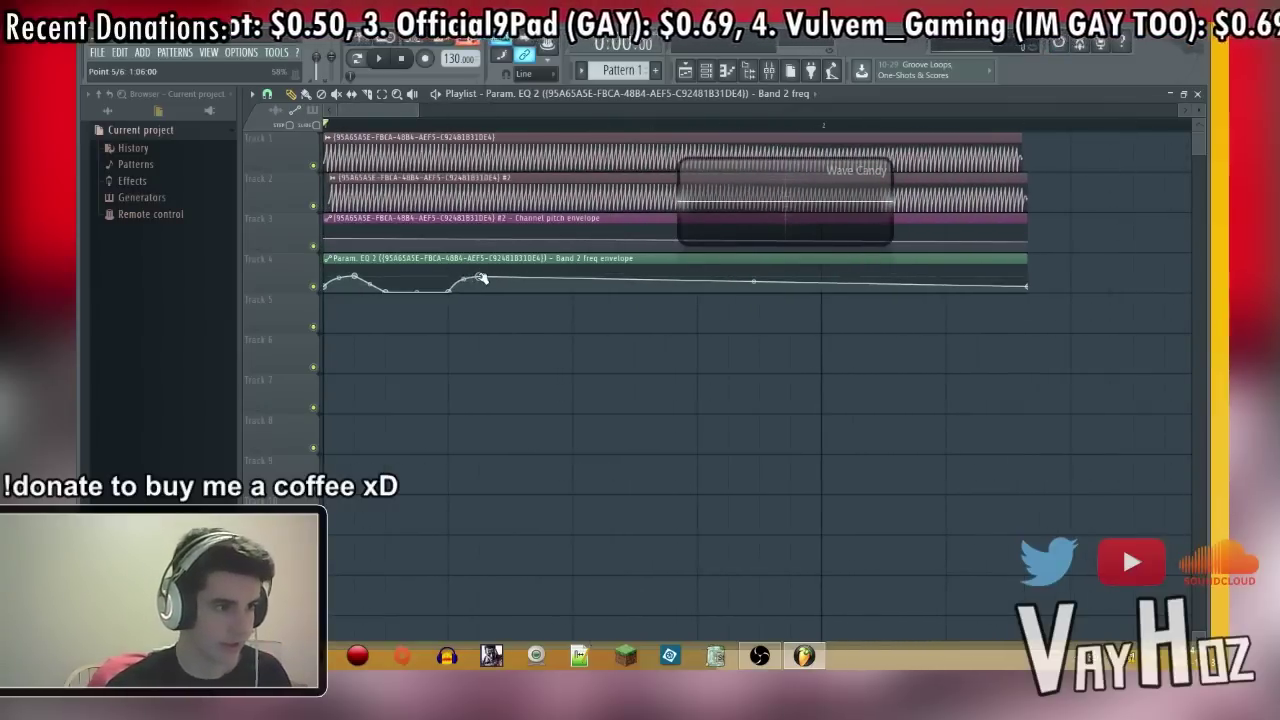
key(space)
right_click(540, 284)
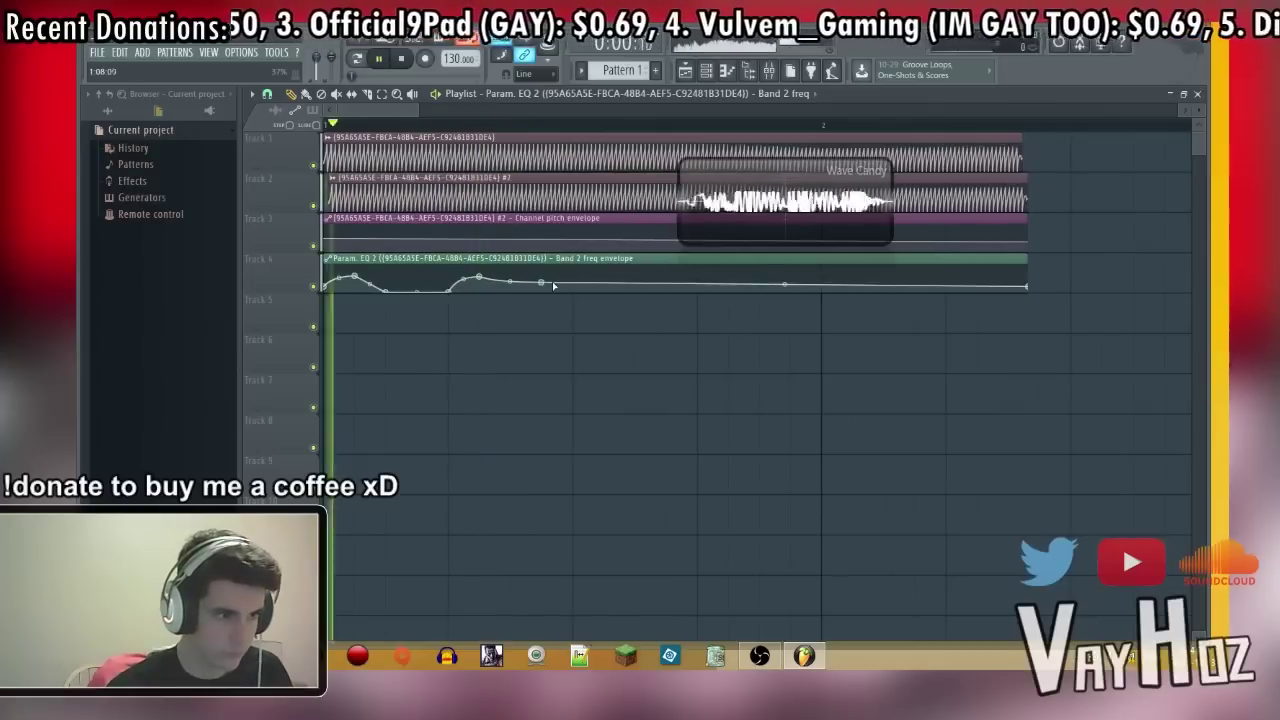
key(space)
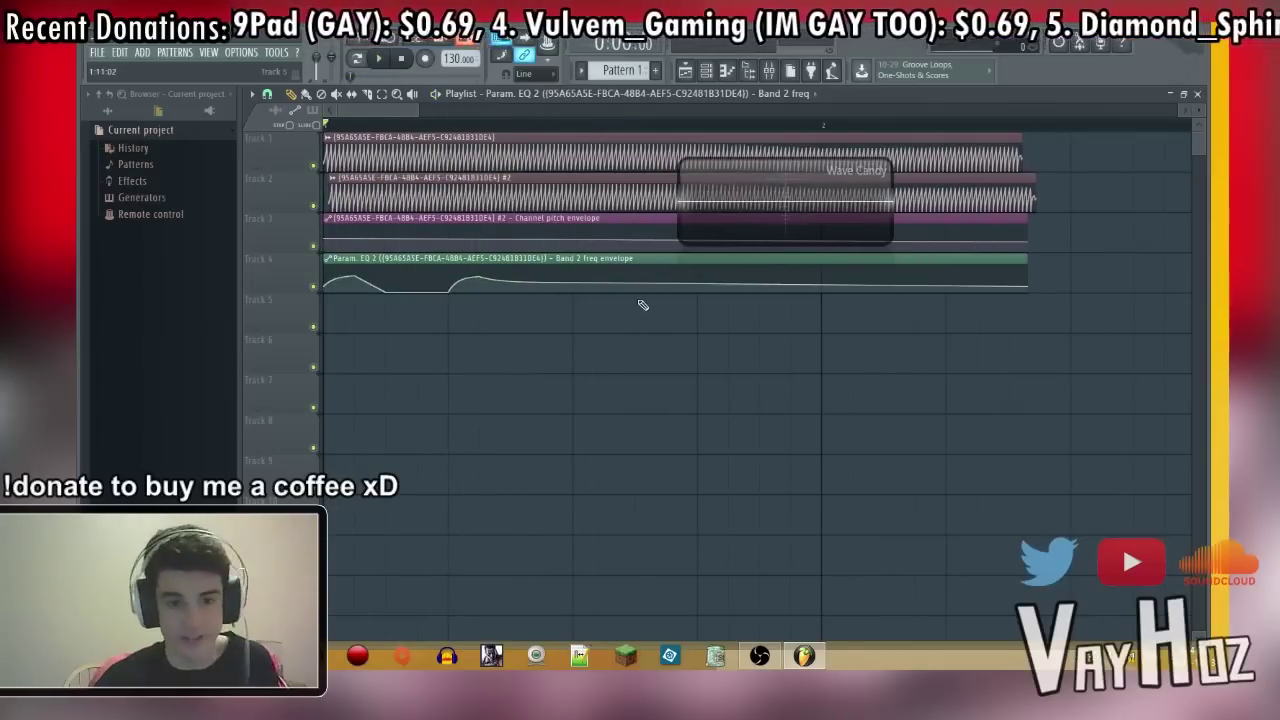
Step: Play the arrangement and load another Fruity Parametric EQ 2 into the eighth effect slot of mixer track 6
key(F9)
key(space)
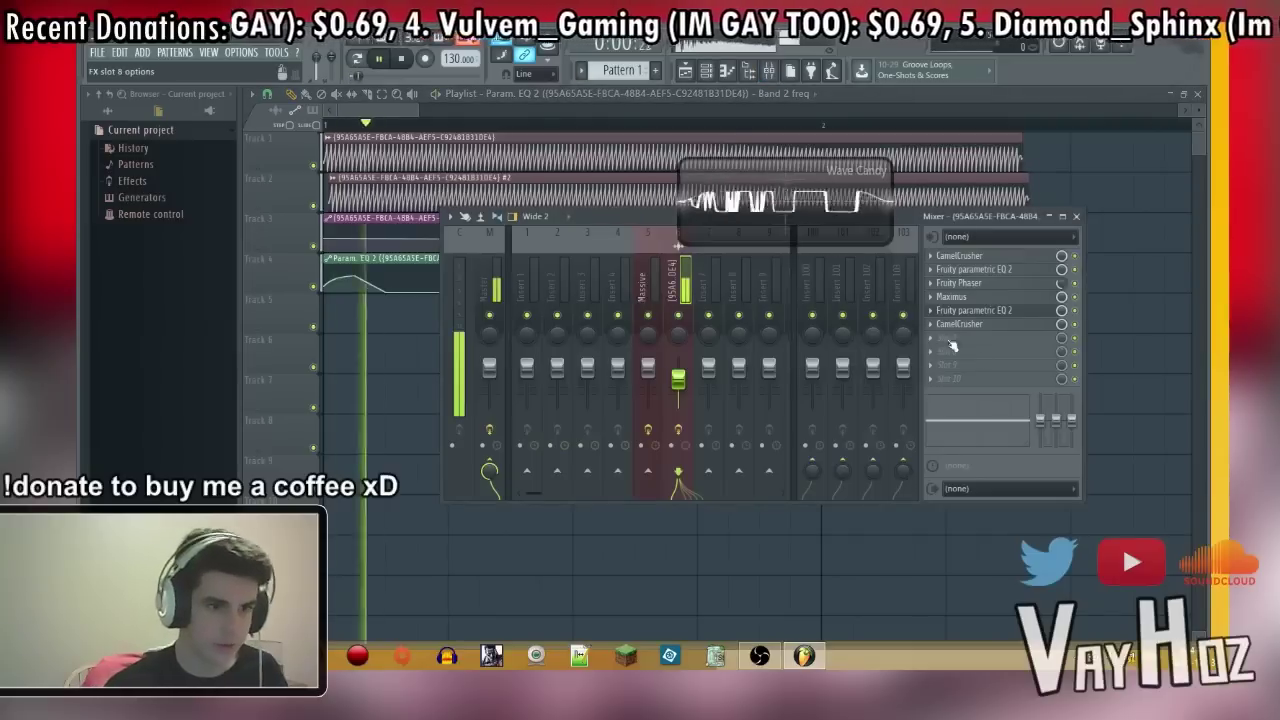
key(space)
click(931, 352)
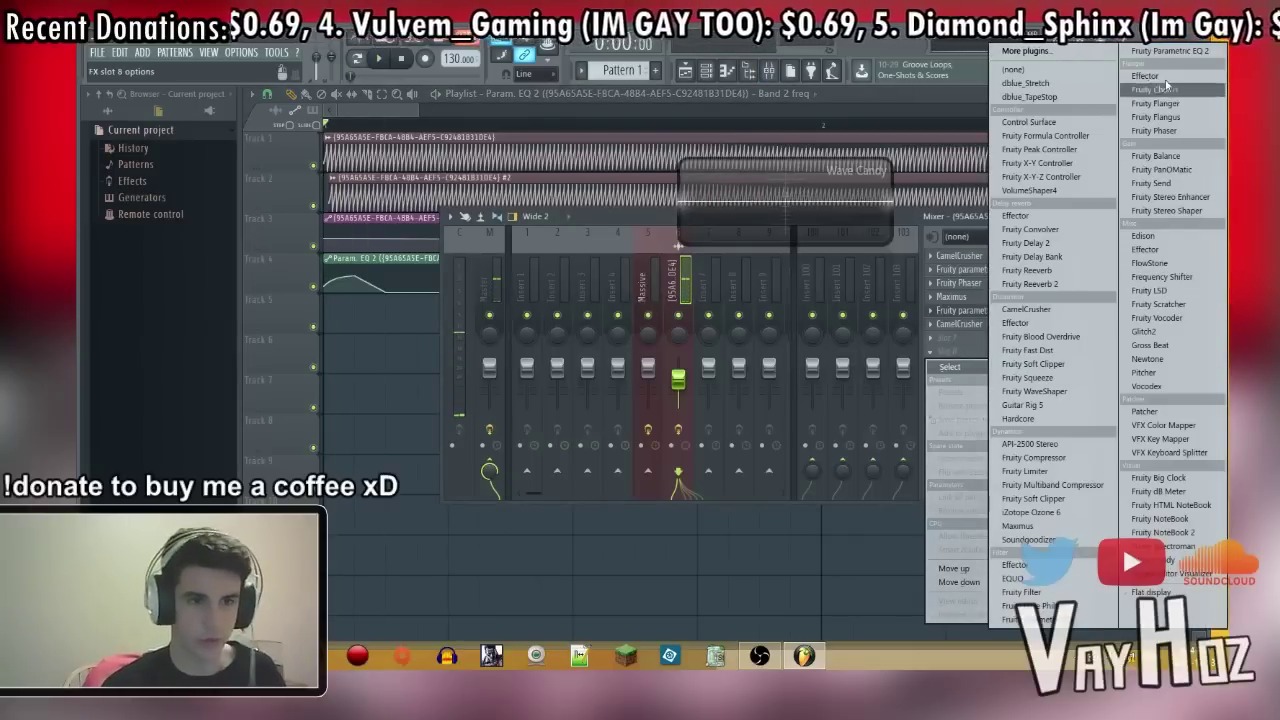
click(1185, 52)
Step: Make the new equalizer's band 1 a high-pass filter, adjust its slope, and raise its cutoff to about 325 Hz during playback
right_click(410, 372)
mouse_move(440, 409)
click(484, 452)
right_click(412, 373)
click(485, 423)
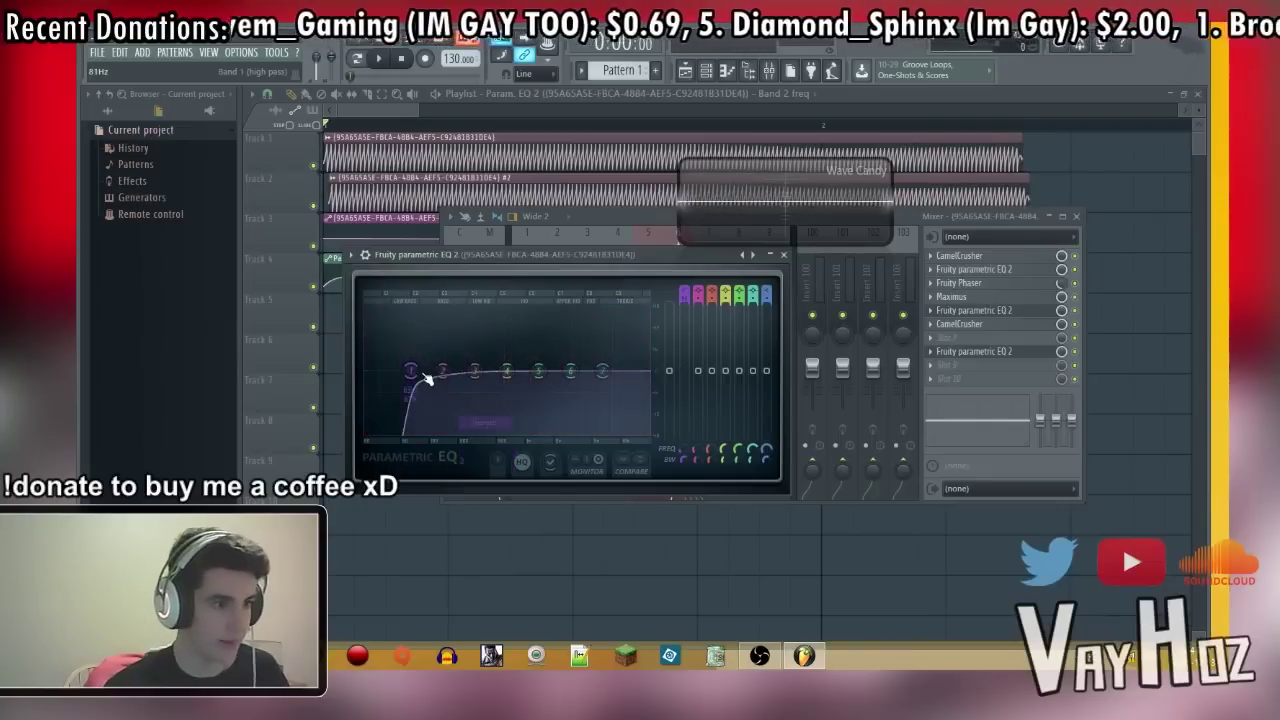
key(space)
drag(412, 372, 438, 372)
key(space)
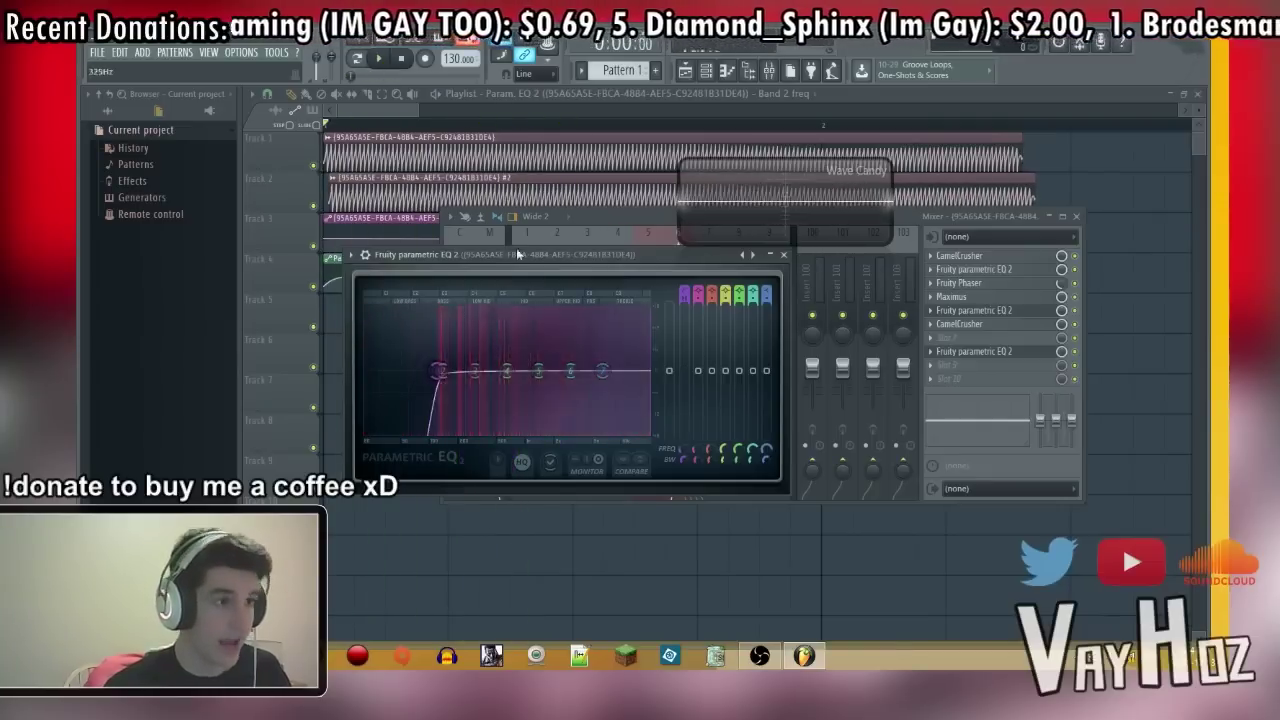
Step: Add another Massive instrument channel and assign it to a free mixer track
key(Escape)
key(Escape)
click(656, 76)
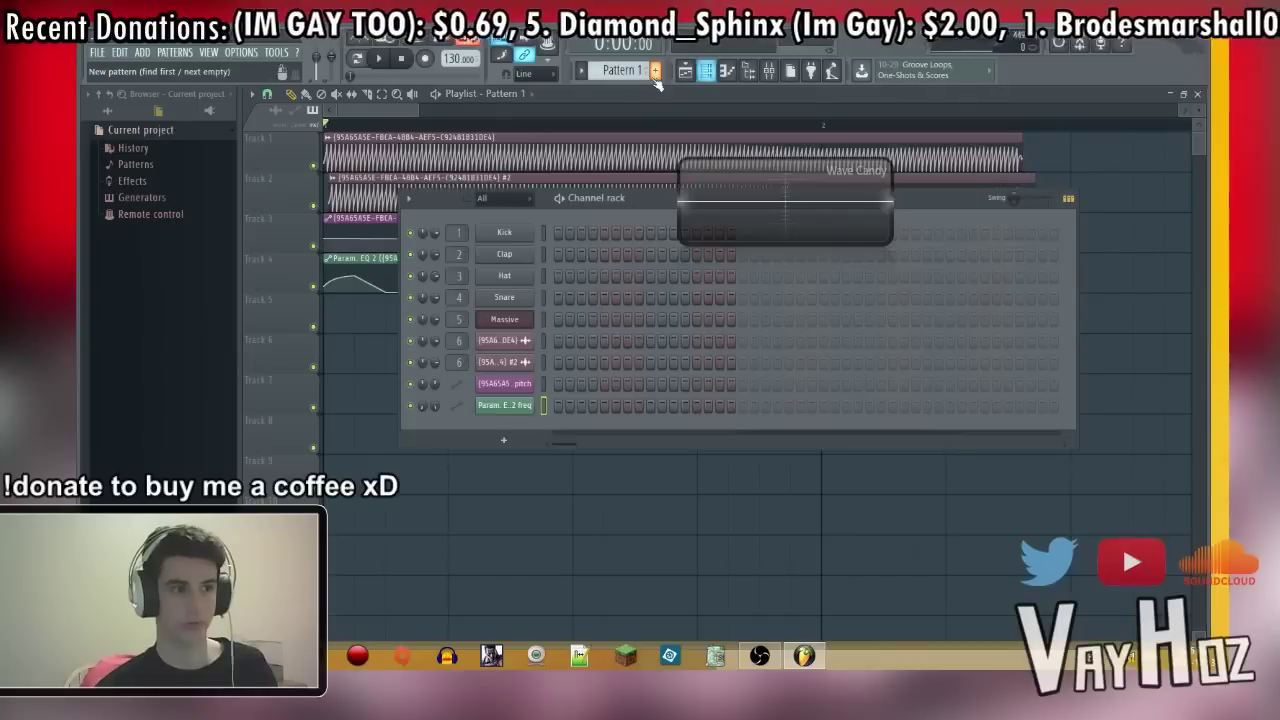
click(504, 439)
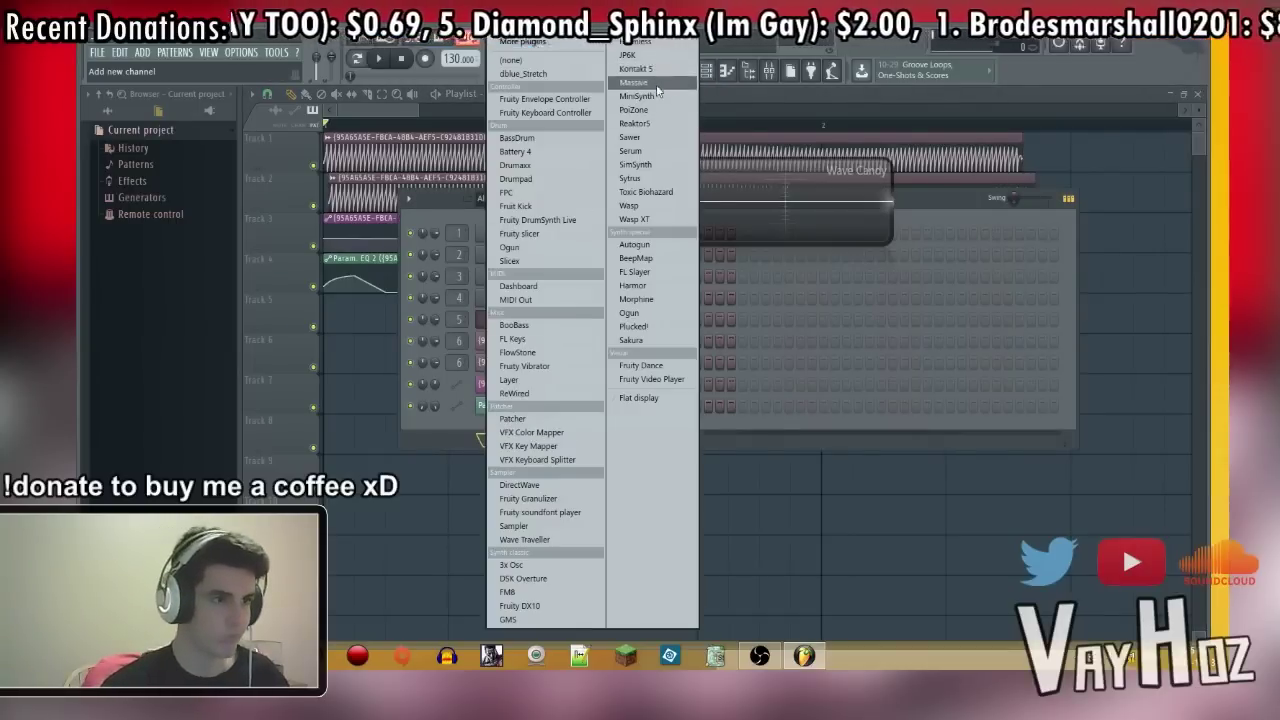
click(656, 86)
click(446, 272)
click(494, 315)
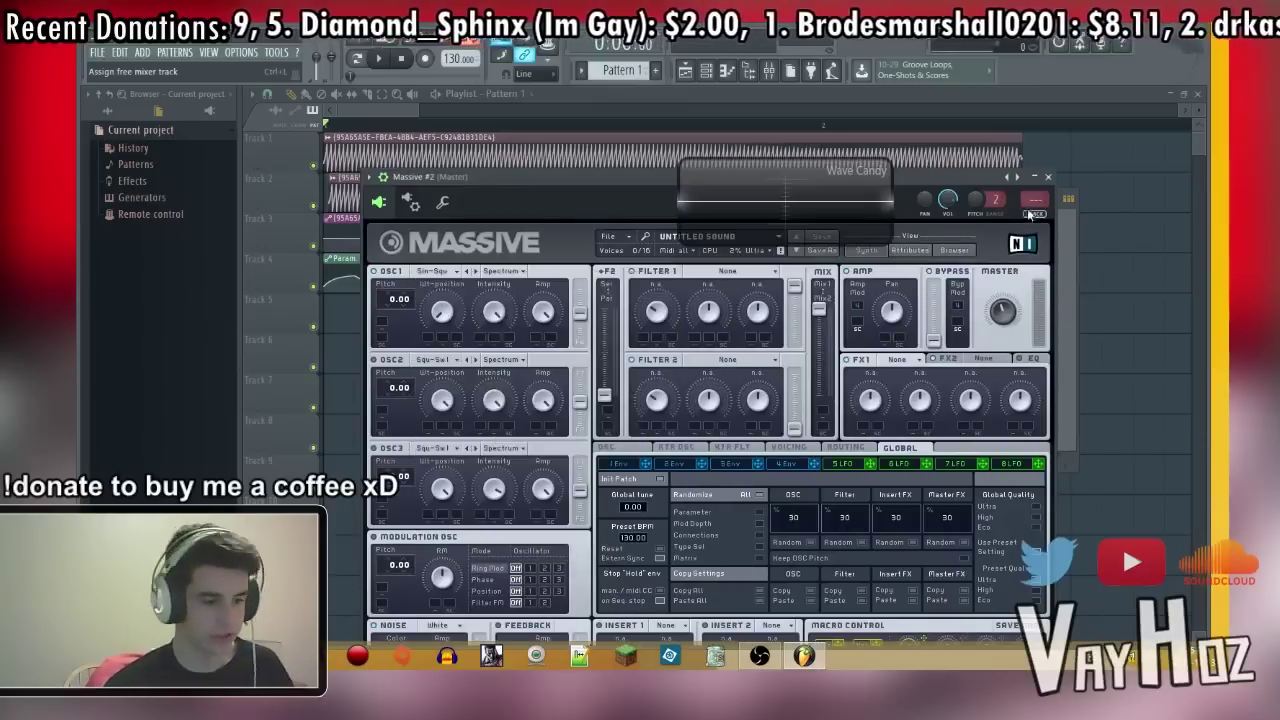
click(1033, 205)
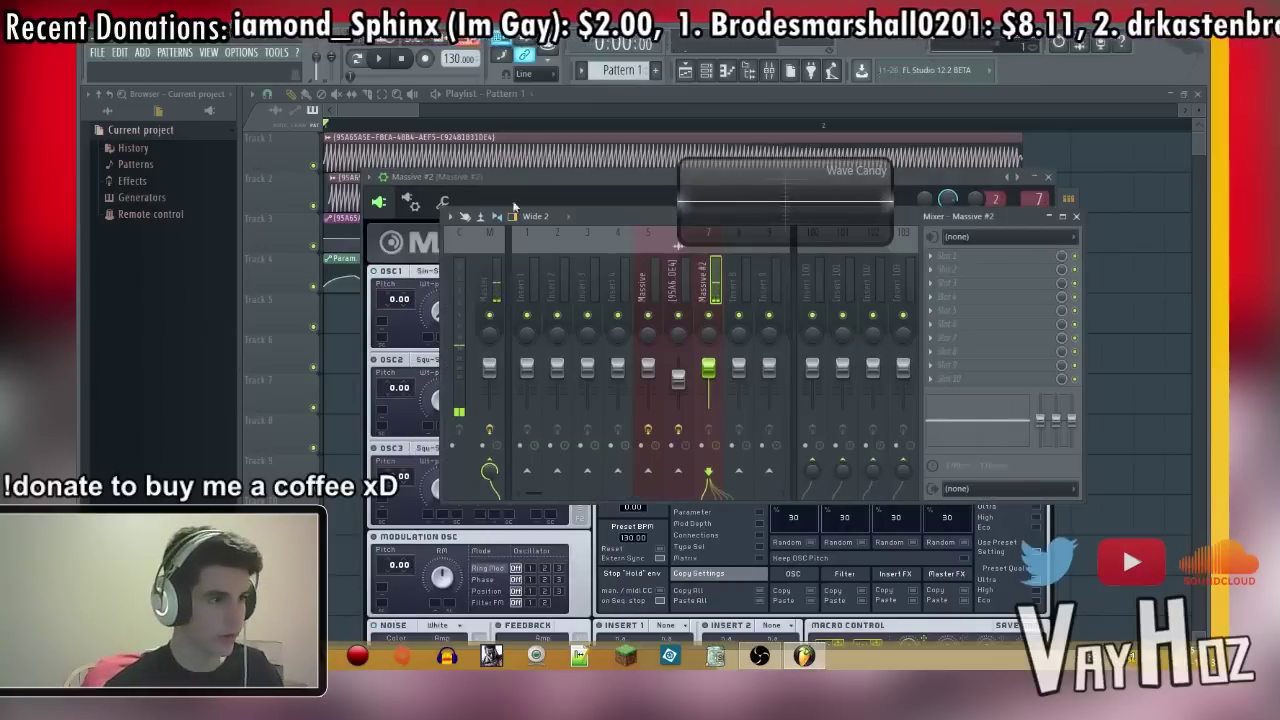
drag(514, 204, 534, 155)
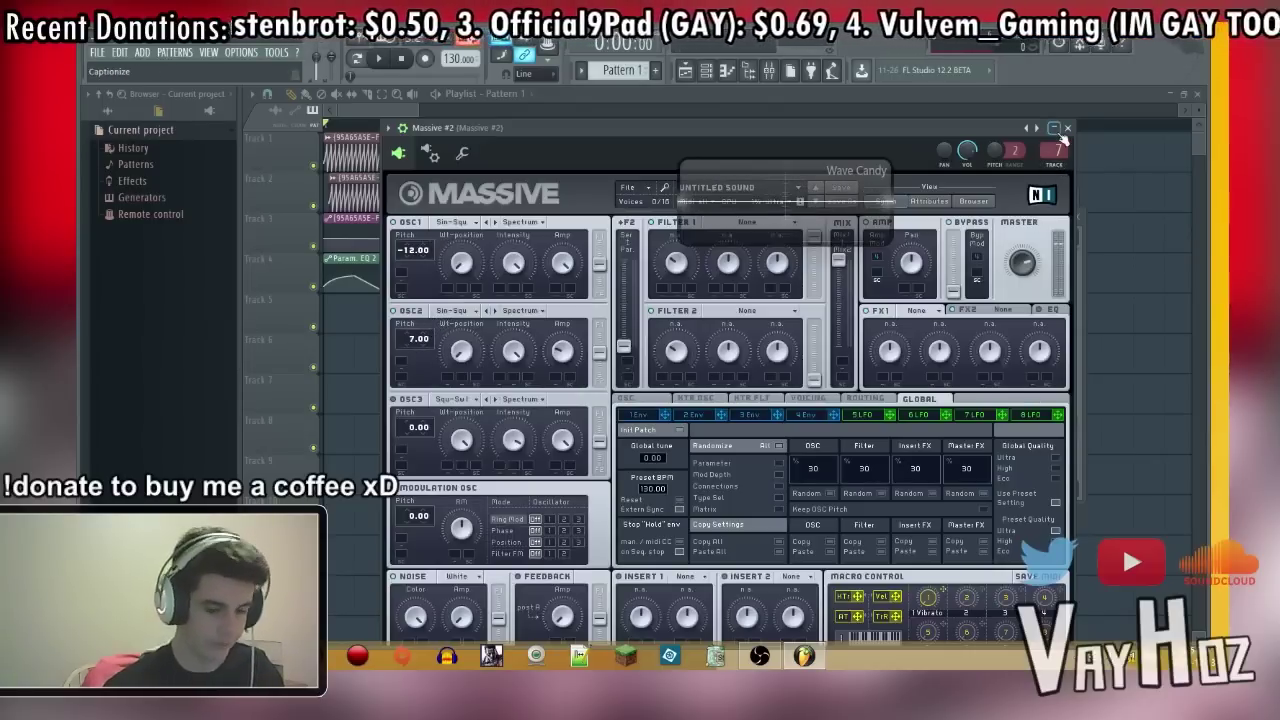
Step: Load Edison into the first effect slot of the Massive #2 mixer track and record the new sound on input
key(F9)
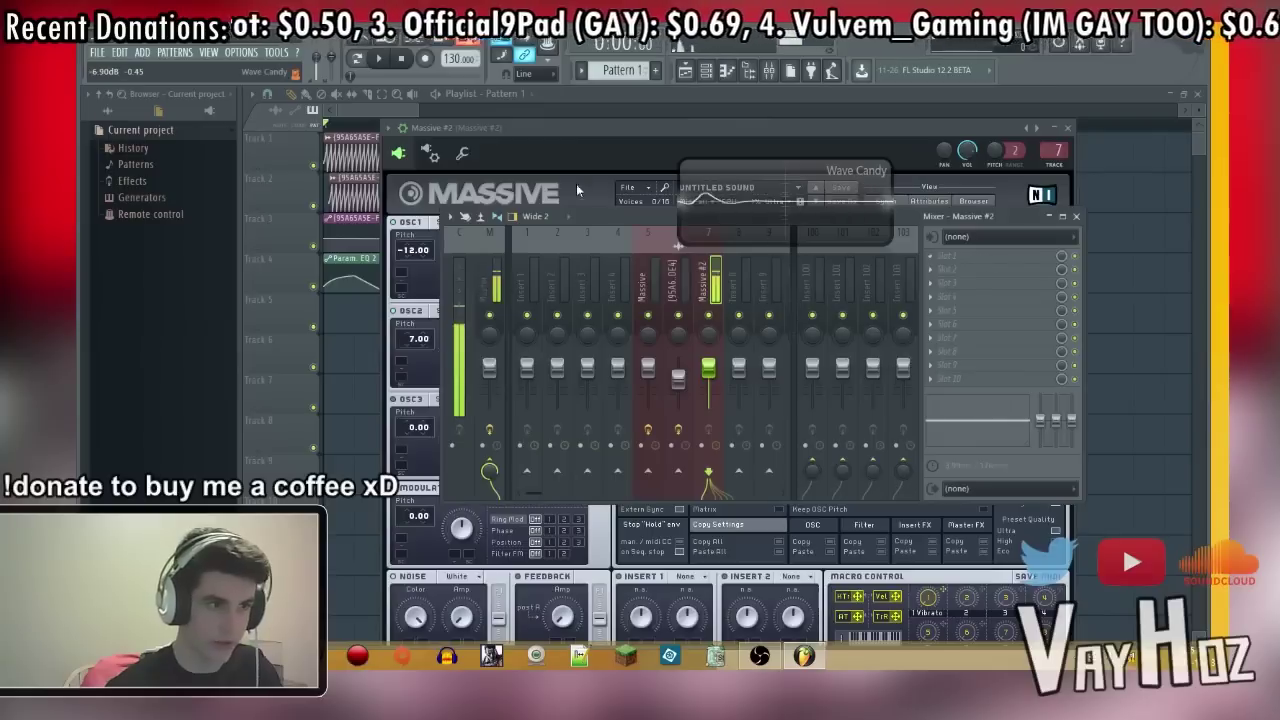
key(F9)
key(F9)
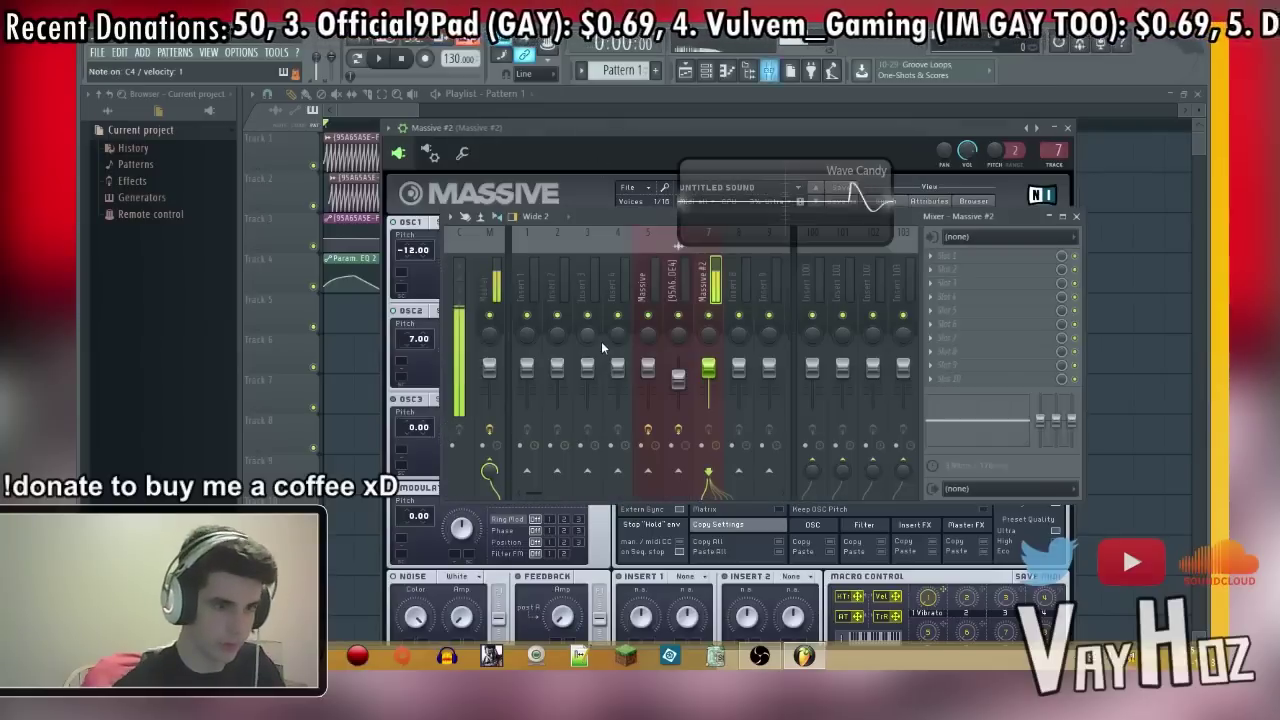
click(945, 259)
mouse_move(962, 273)
click(1160, 238)
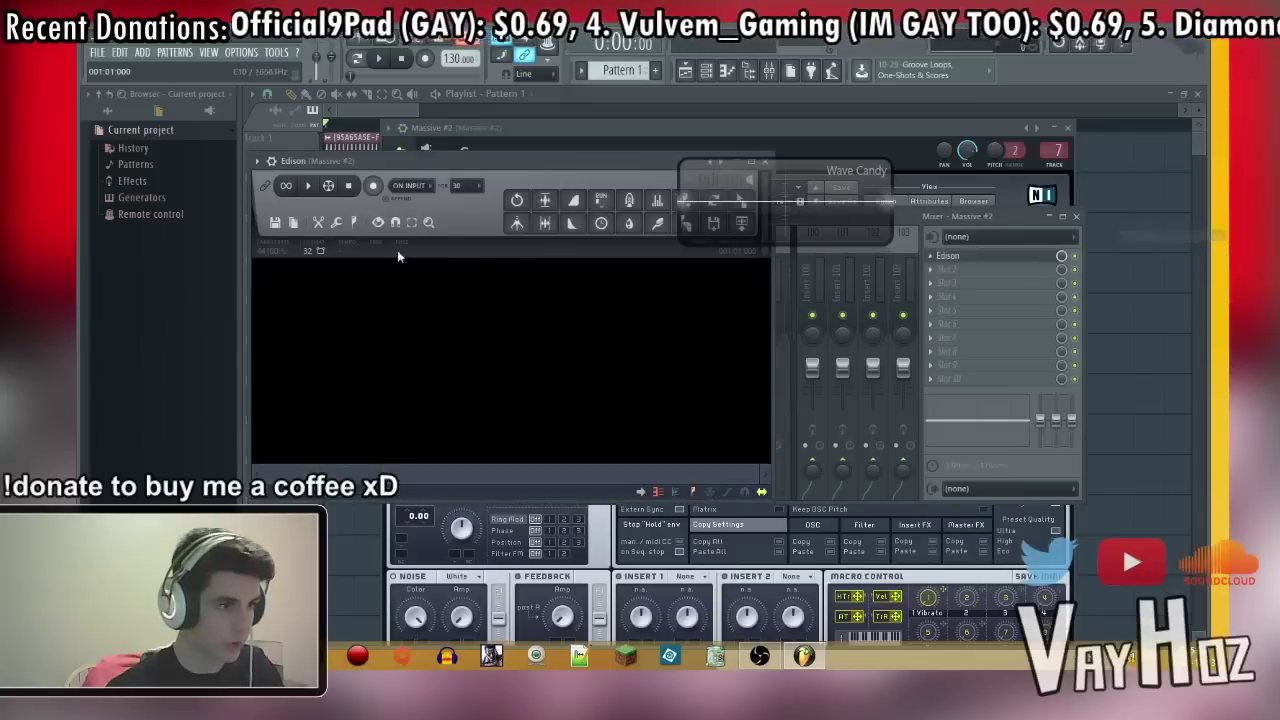
click(373, 185)
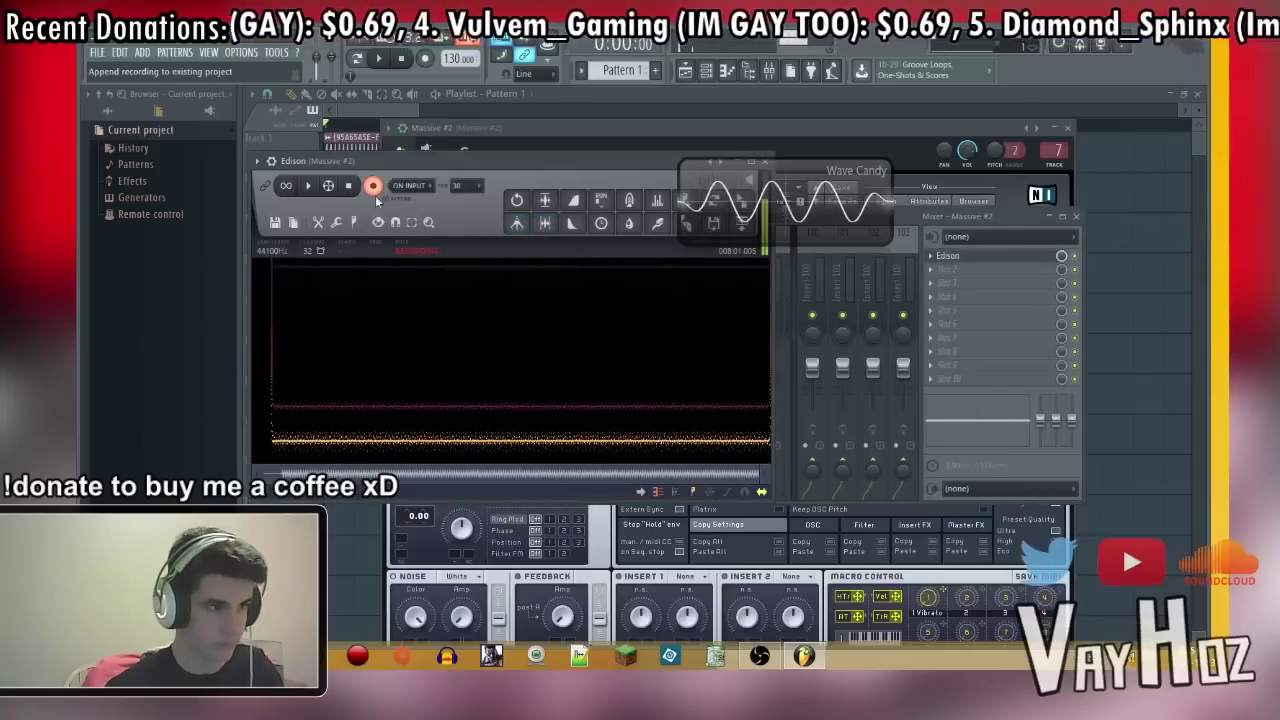
Step: Normalize the Edison recording, place it at the start of playlist Track 5, and play the arrangement
click(550, 214)
click(545, 222)
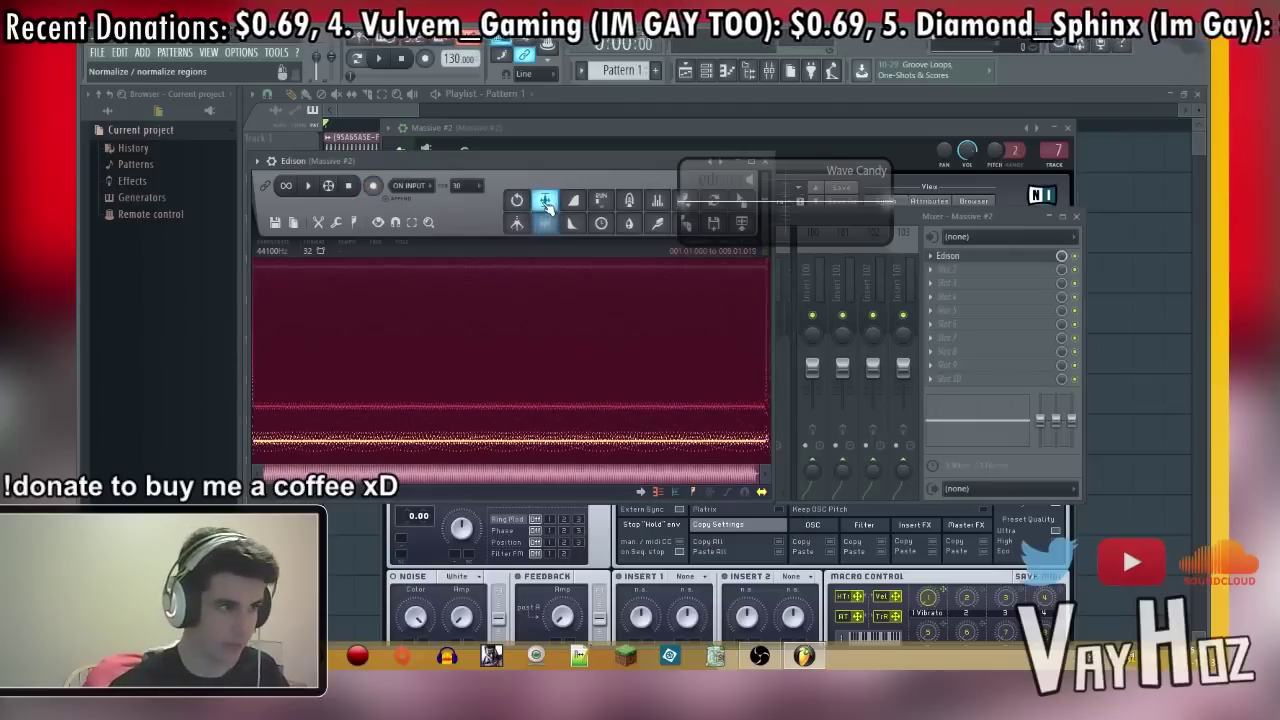
drag(587, 180, 583, 164)
drag(745, 203, 495, 308)
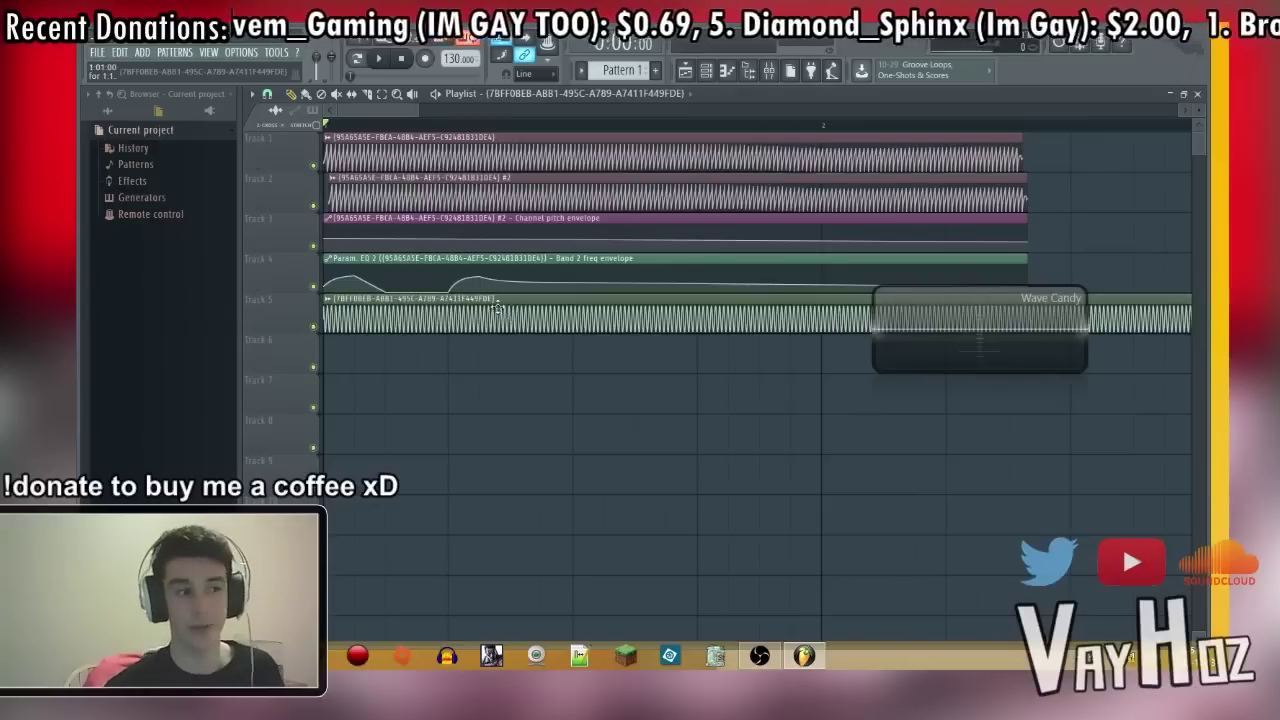
key(space)
key(space)
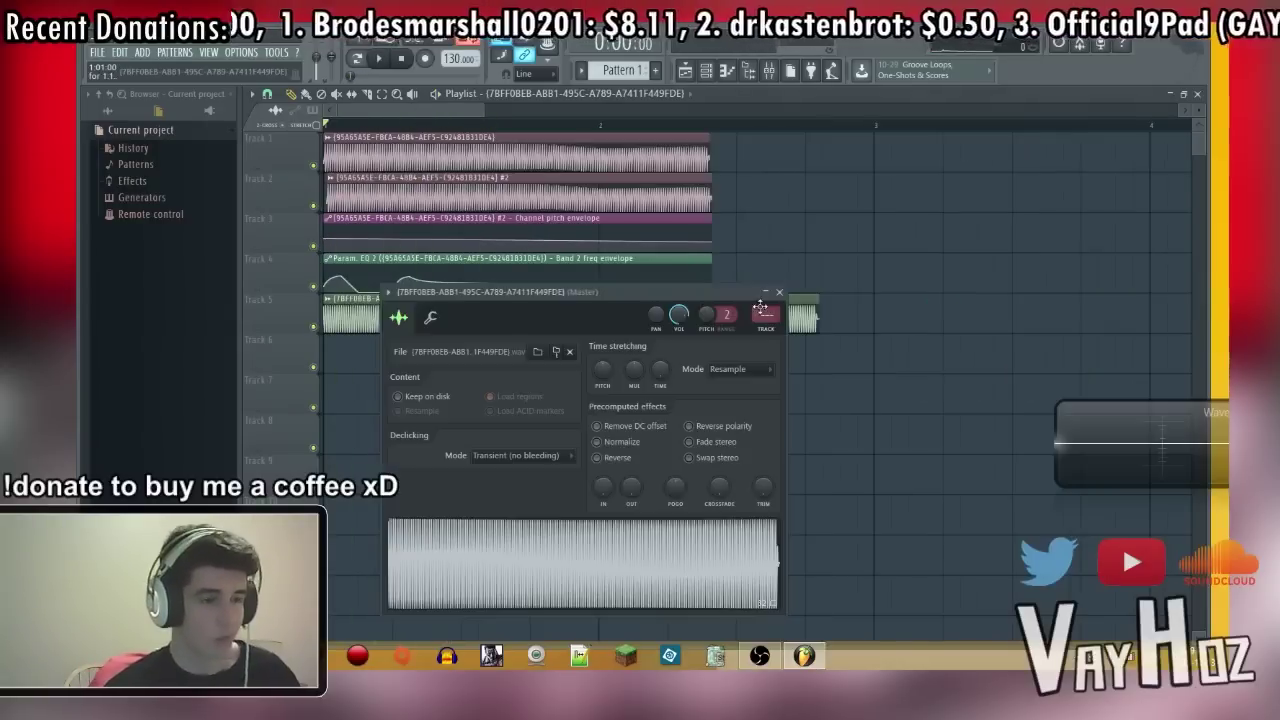
Step: Assign the new recording to free mixer track 8 and route tracks 6 and 8 into insert 9
click(772, 330)
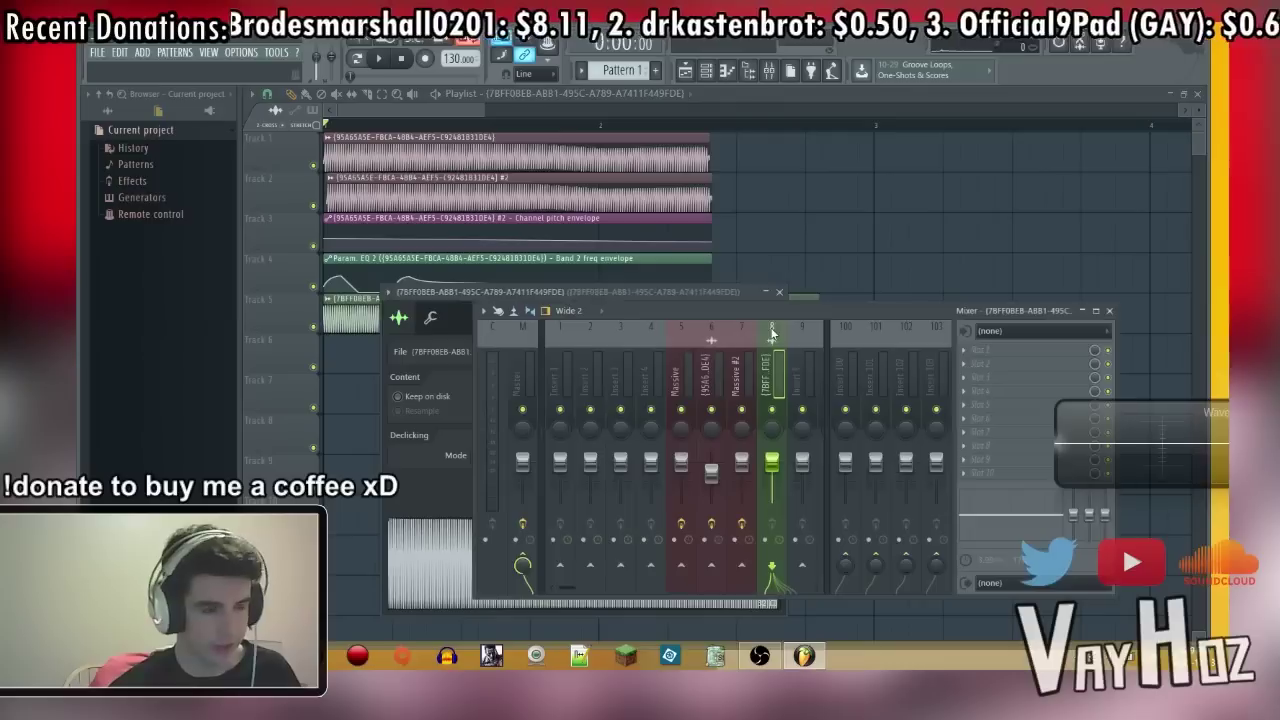
click(821, 373)
click(719, 384)
click(668, 387)
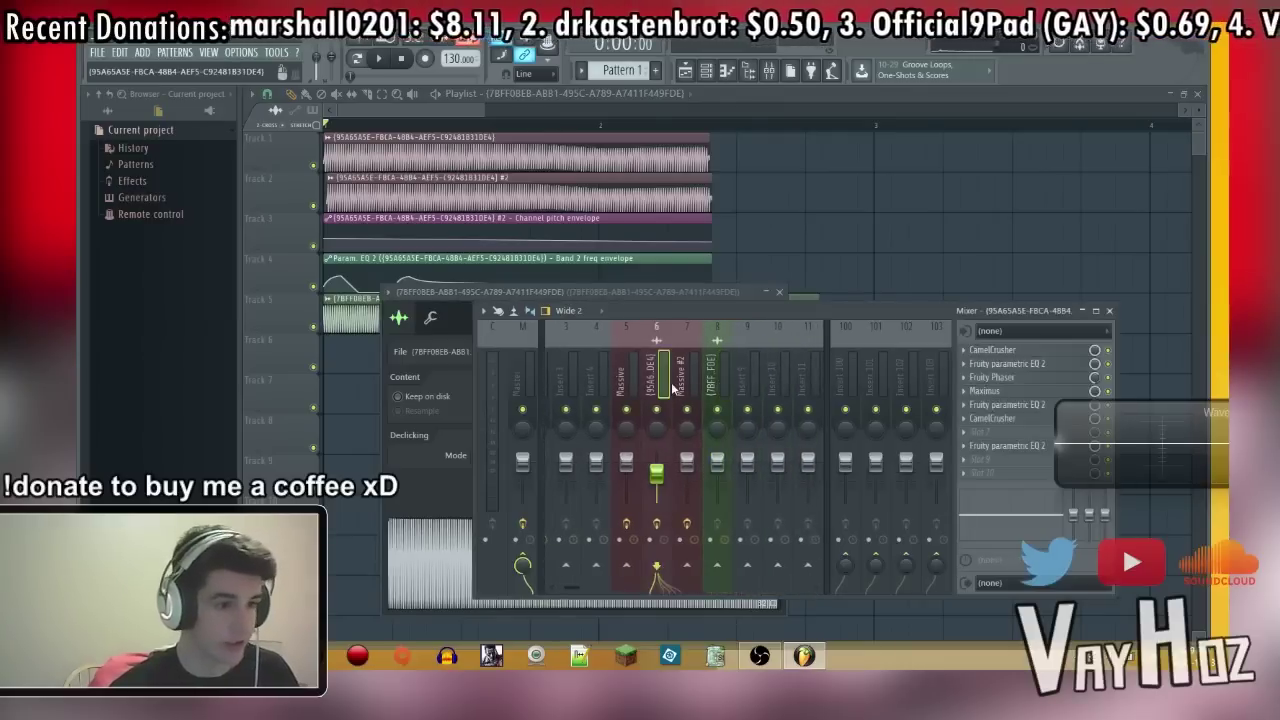
click(683, 396)
click(662, 378)
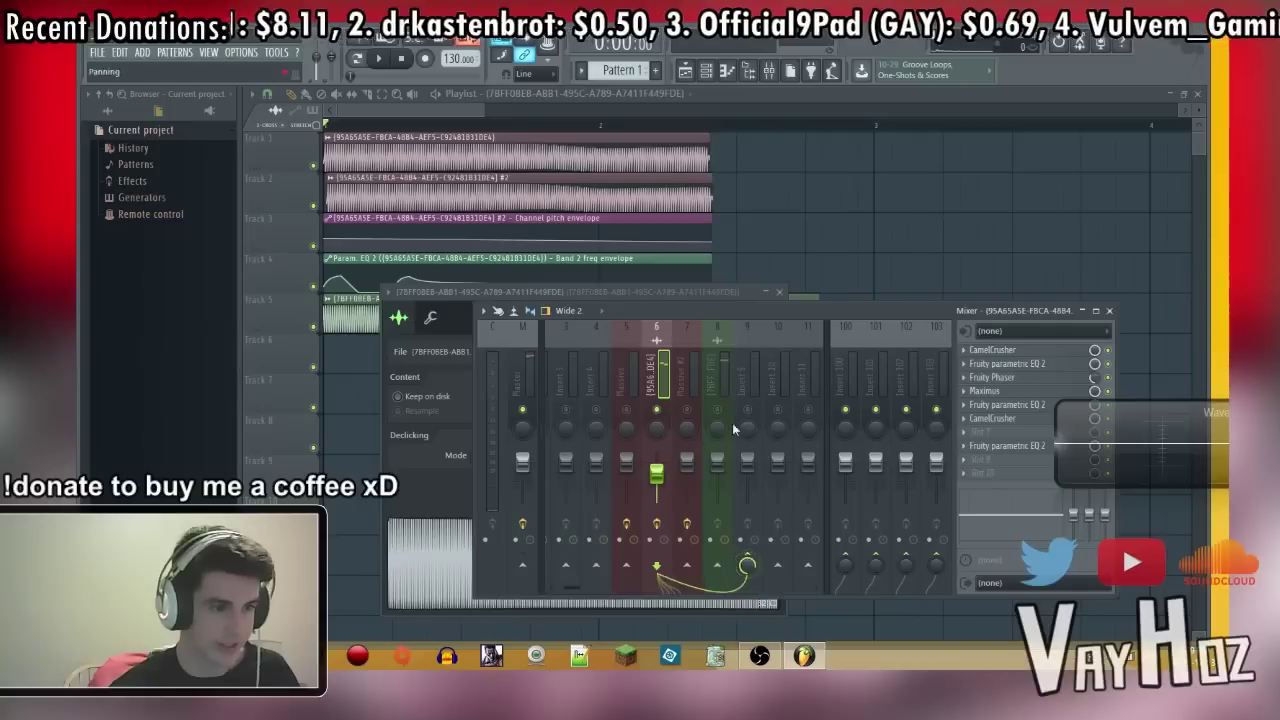
click(724, 383)
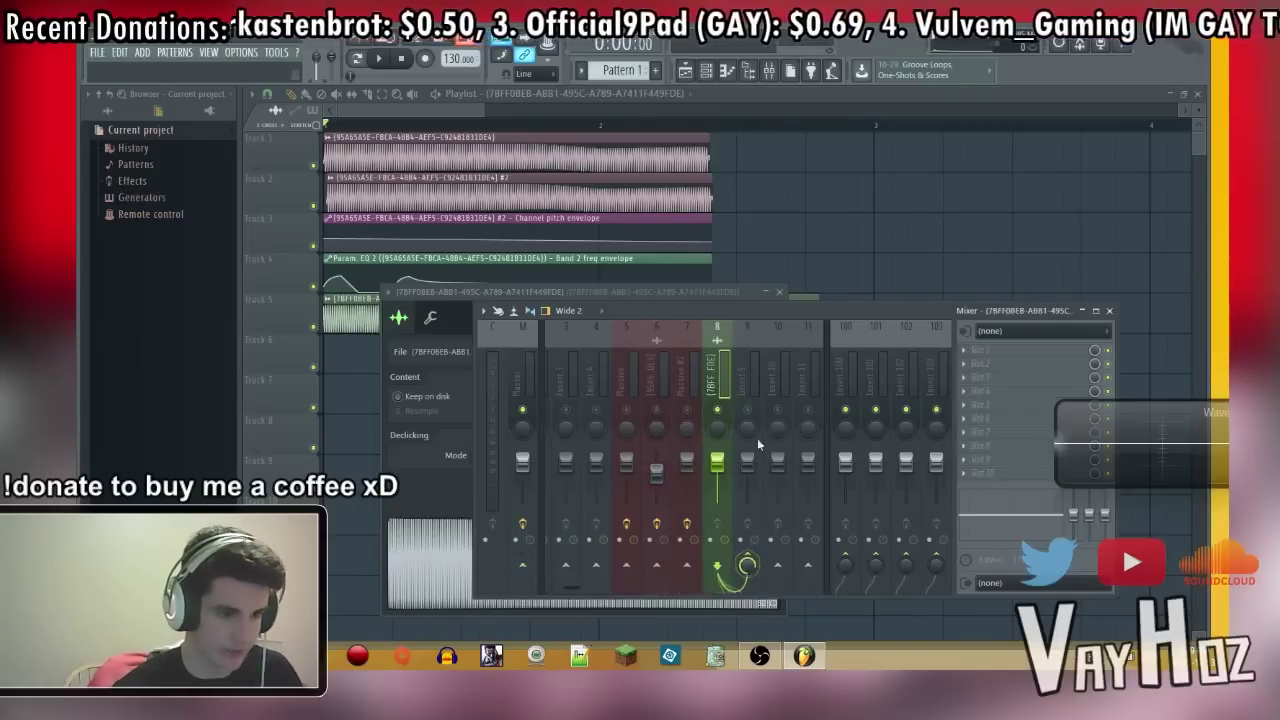
click(657, 383)
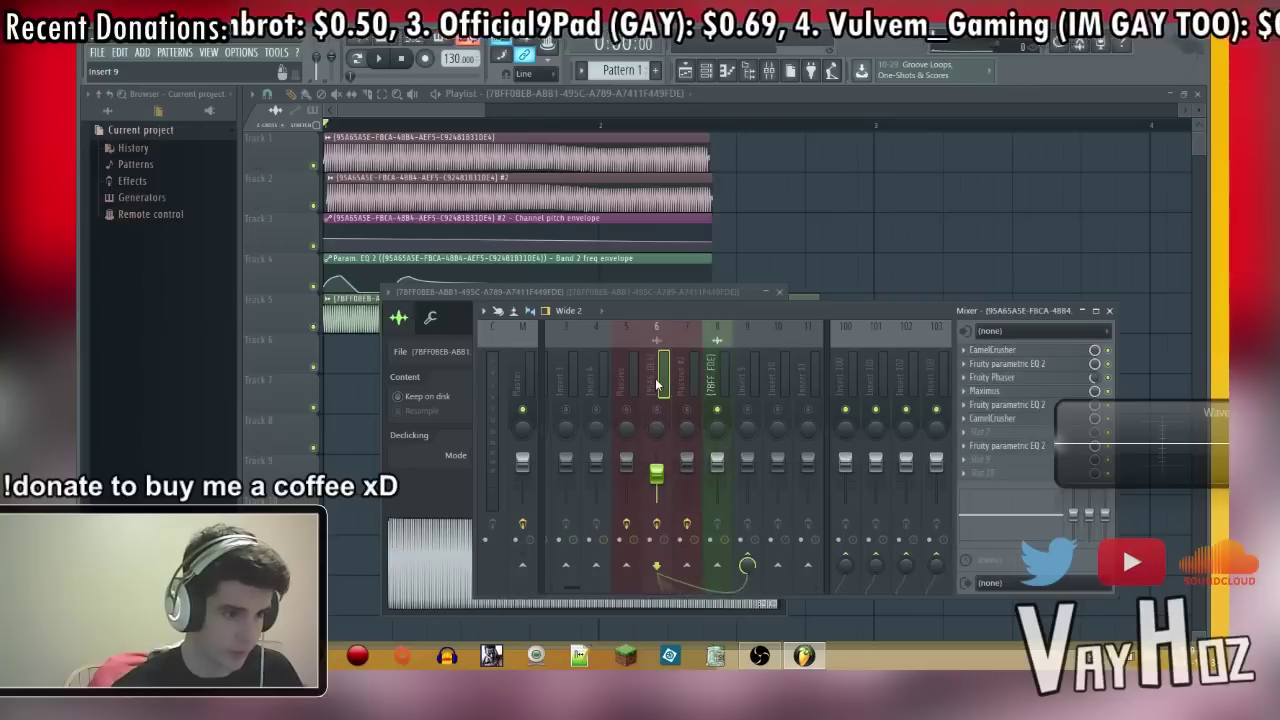
click(724, 383)
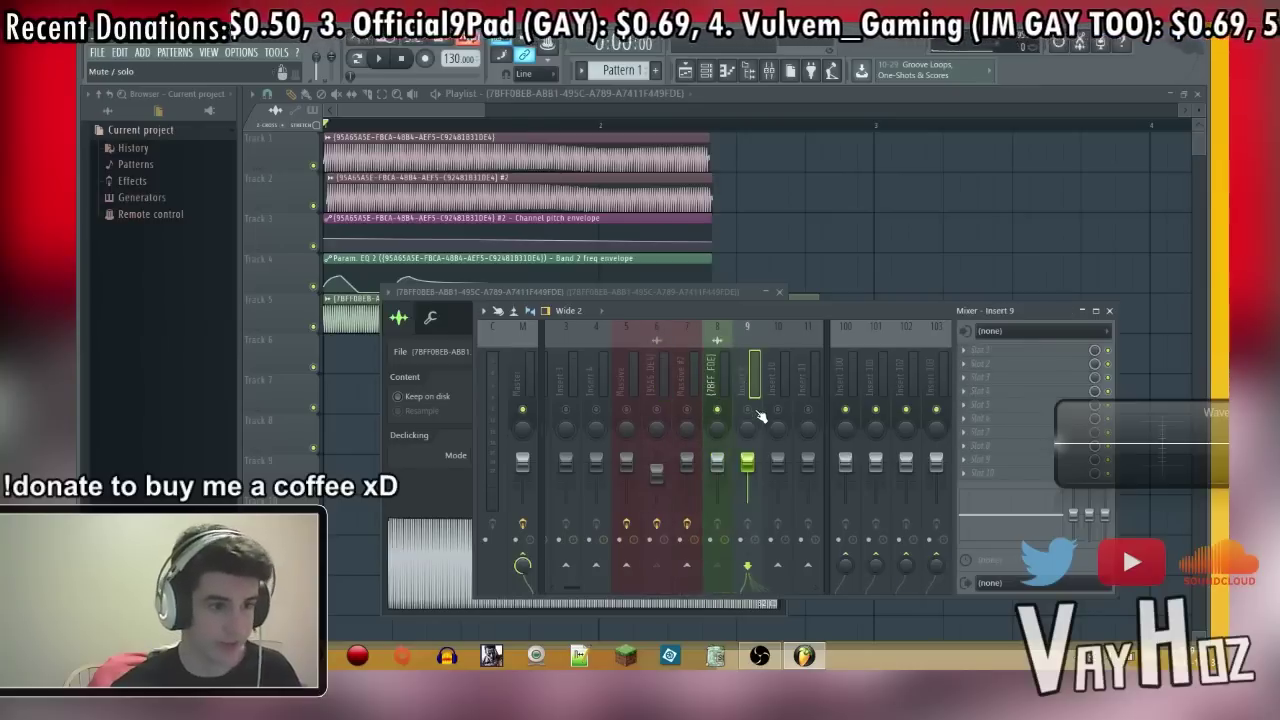
Step: Load Fruity Parametric EQ 2 into insert 9's first effect slot and cut band 3 by about 10.6 dB near 394 Hz
click(988, 349)
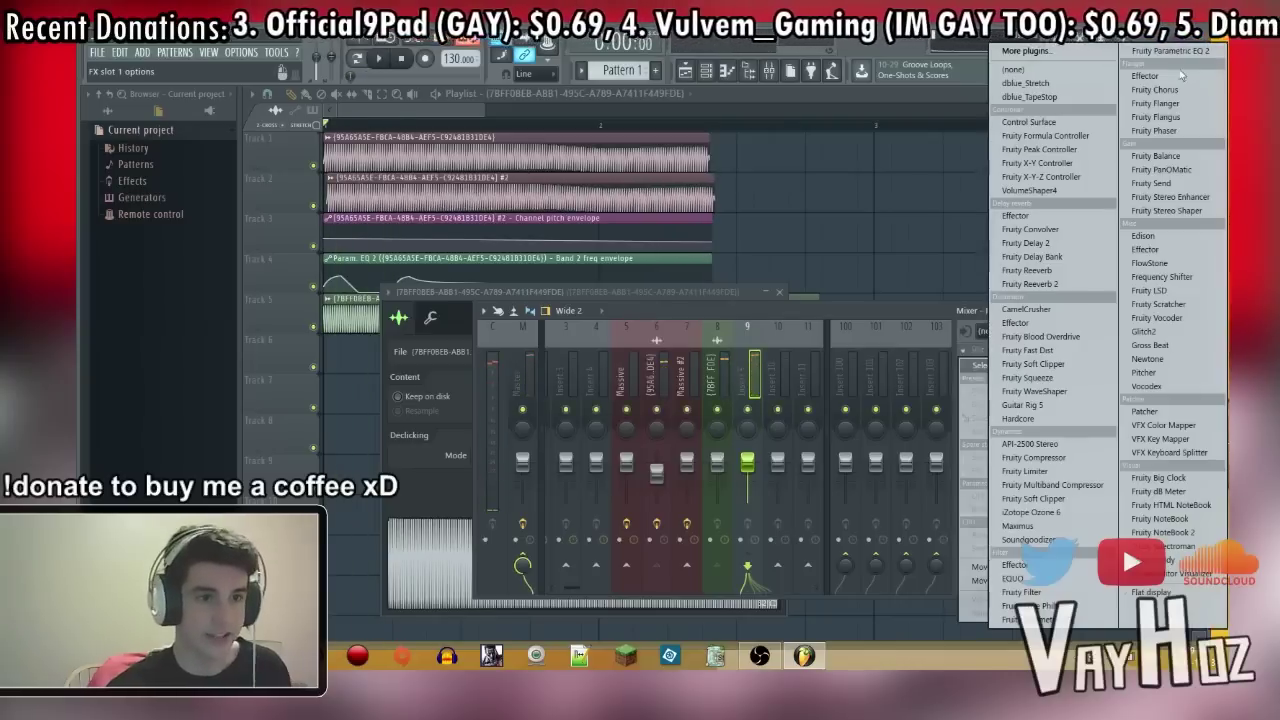
click(1170, 51)
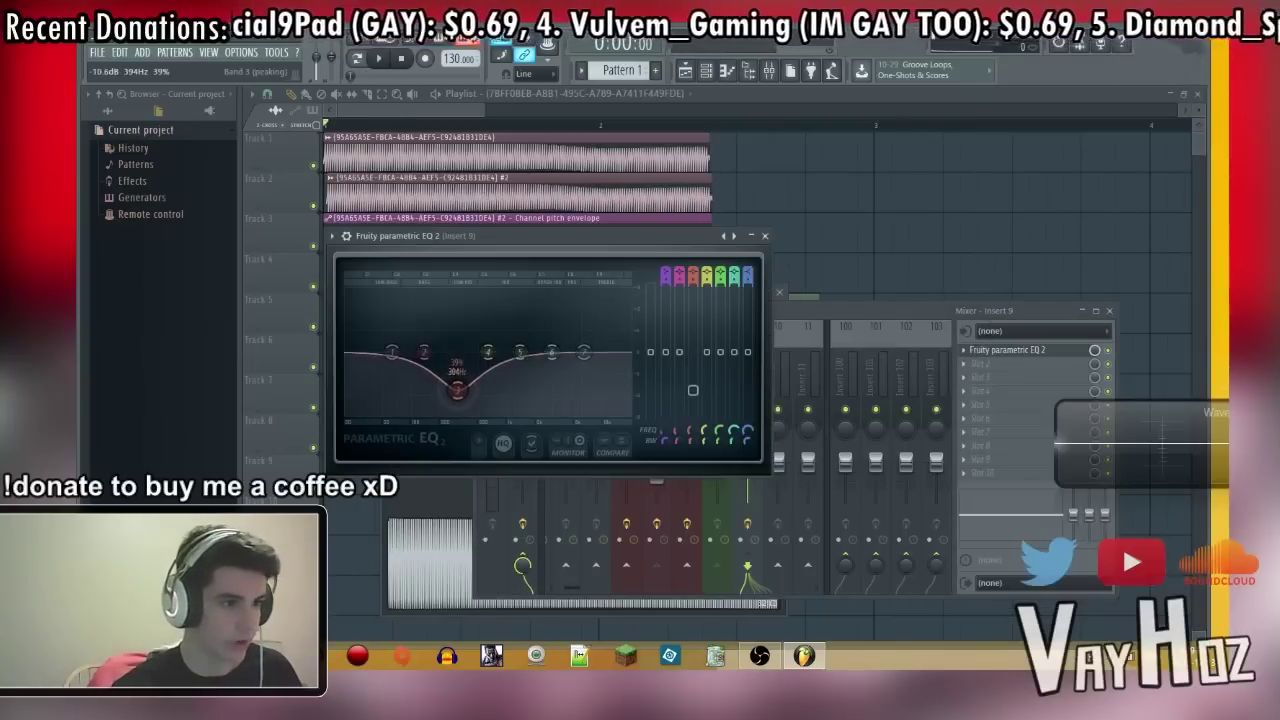
key(Escape)
Step: Load Soundgoodizer into insert 9's second effect slot in place of Maximus, and CamelCrusher into the third slot
click(974, 366)
click(1020, 526)
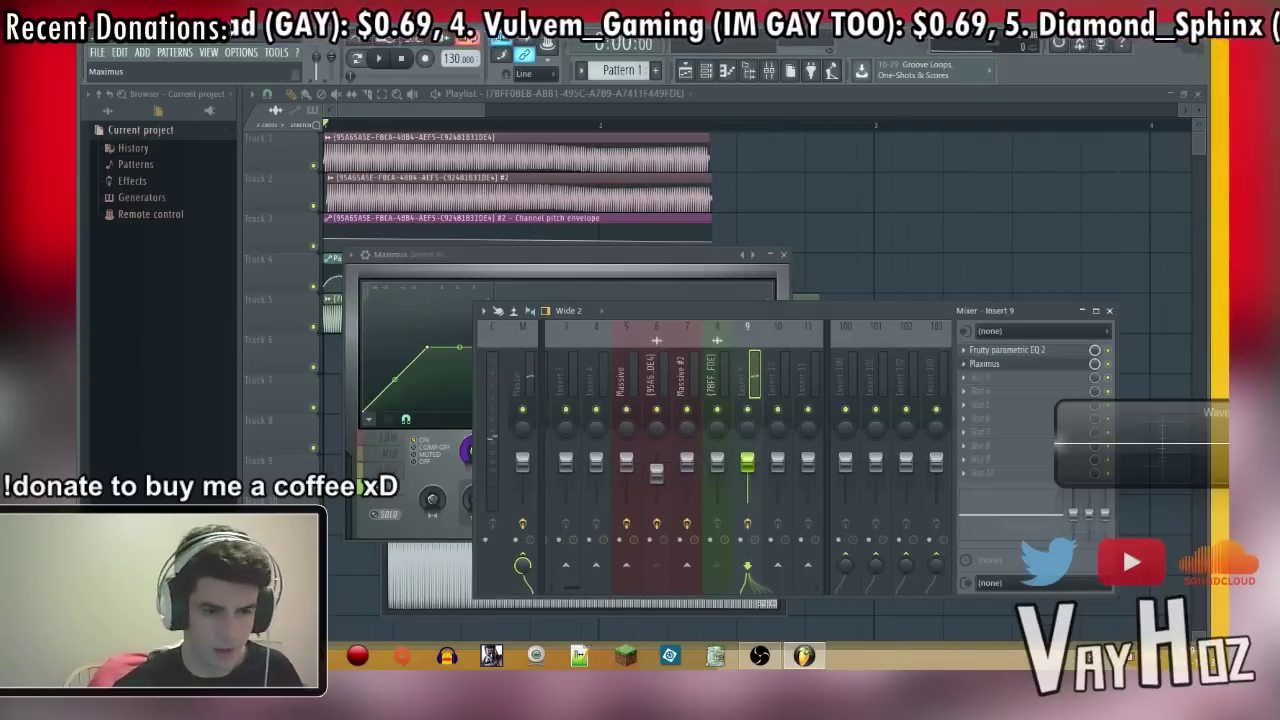
click(971, 366)
click(988, 377)
click(874, 326)
click(973, 367)
mouse_move(978, 354)
click(1048, 539)
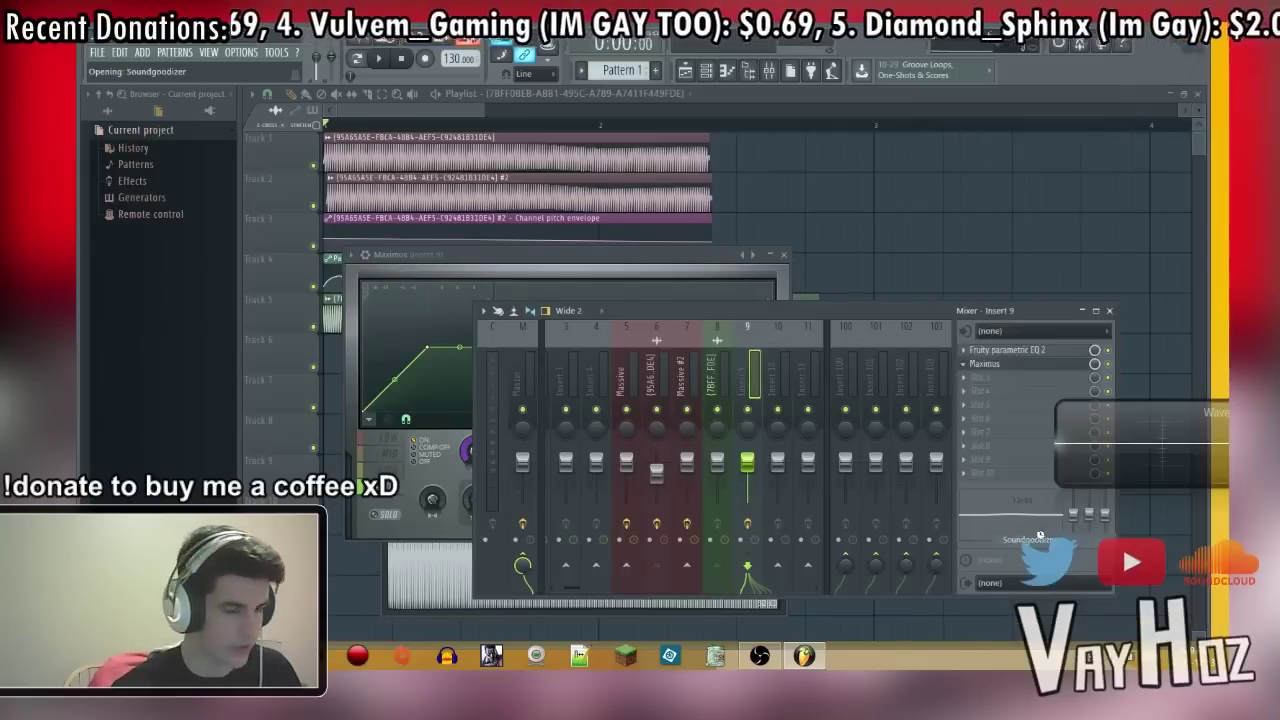
click(977, 378)
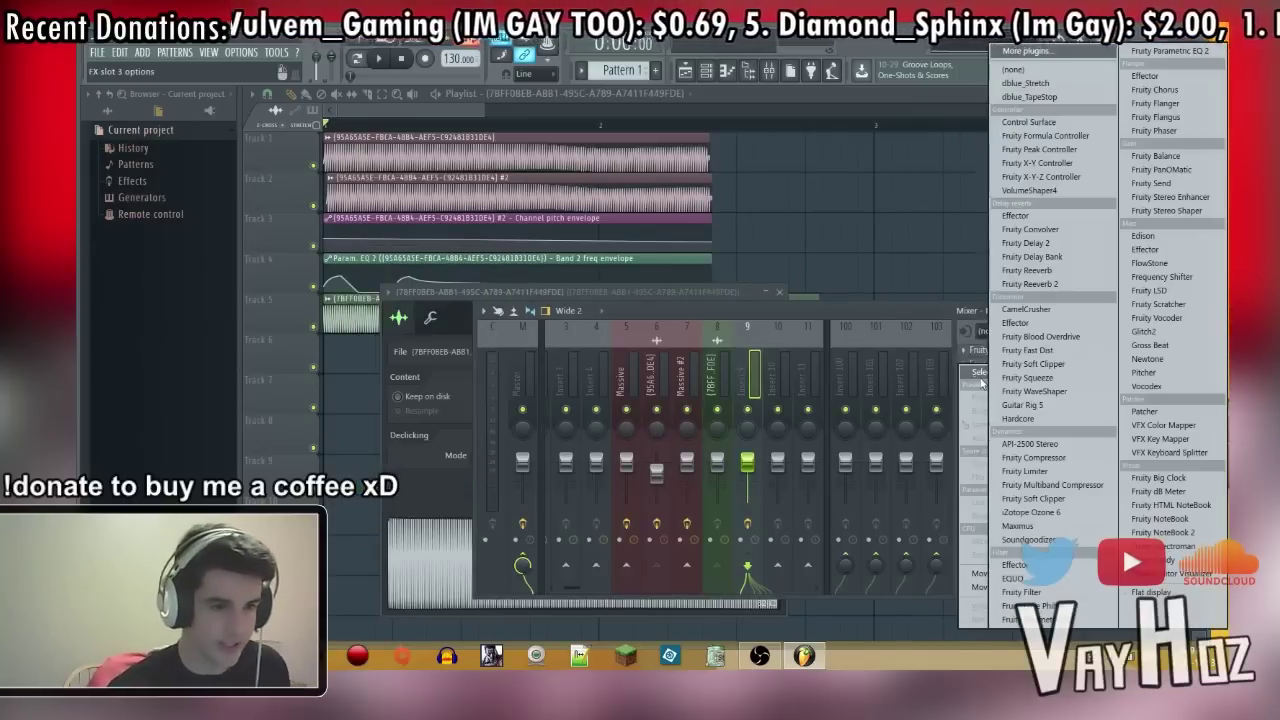
click(1030, 310)
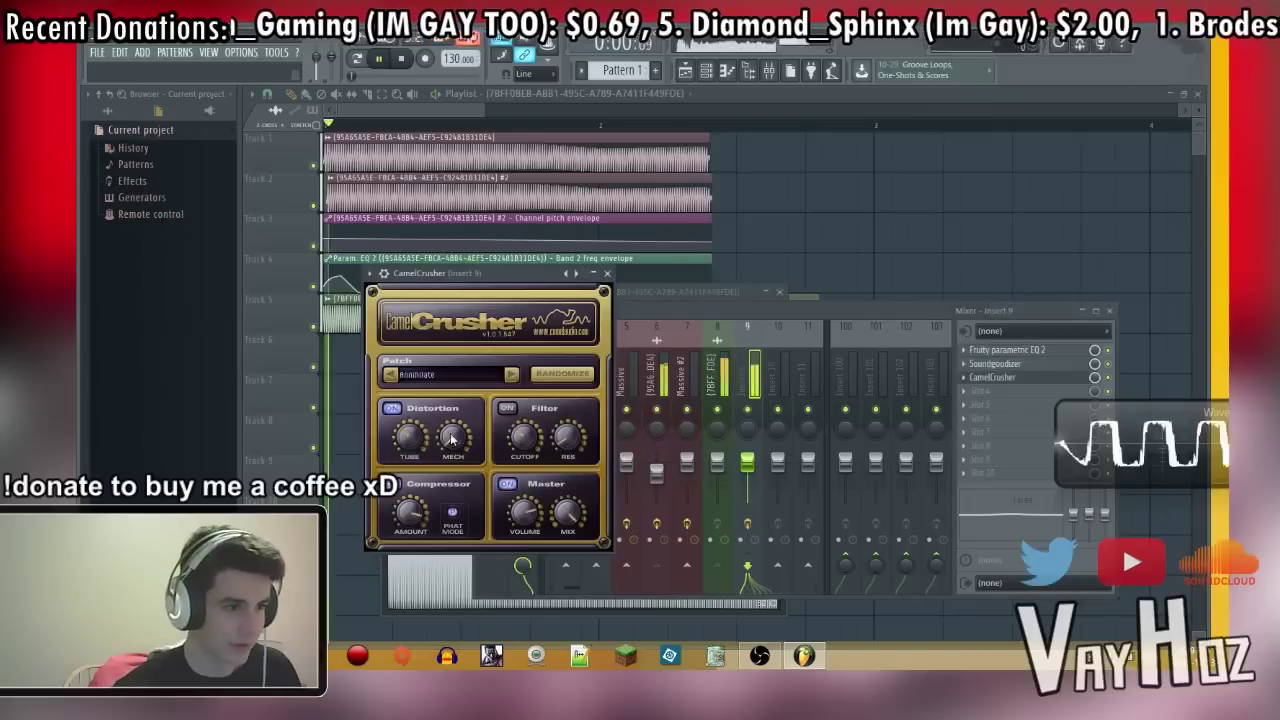
Step: Sweep the band 3 cut of insert 9's equalizer across the frequencies during playback, close the equalizer, and stop playback
click(1075, 353)
key(space)
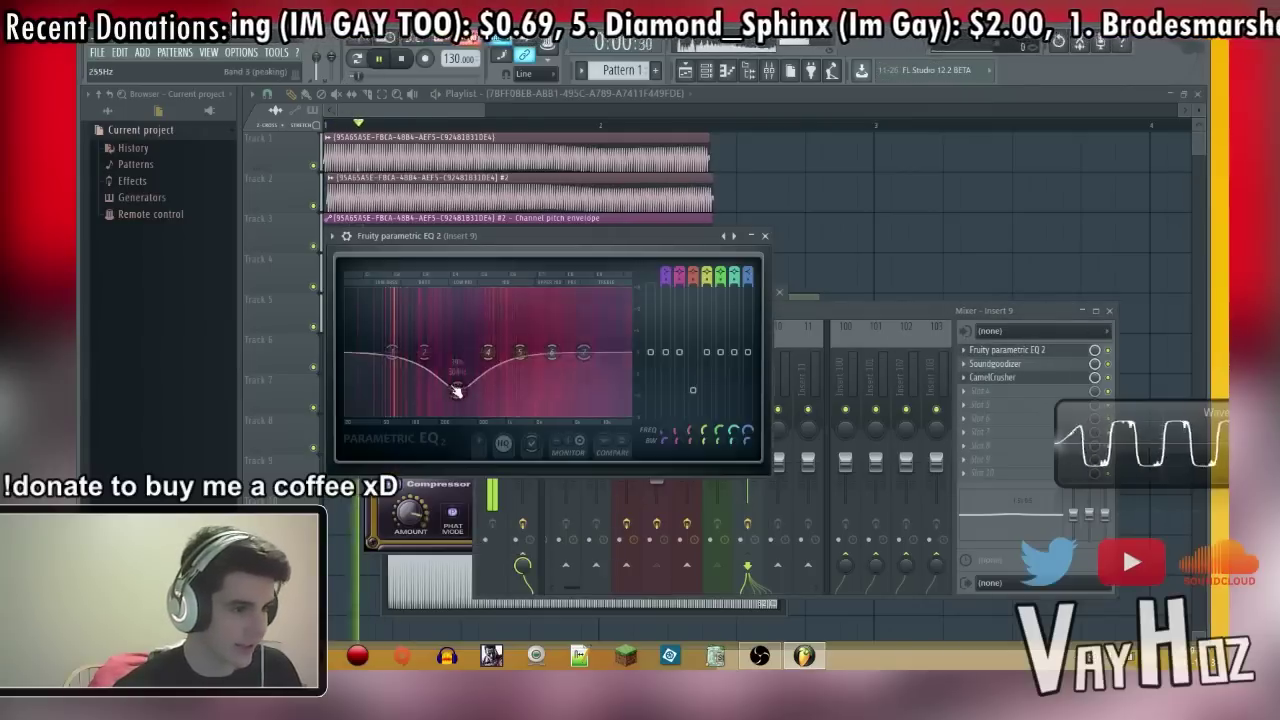
drag(485, 394, 397, 398)
drag(488, 352, 629, 342)
click(765, 236)
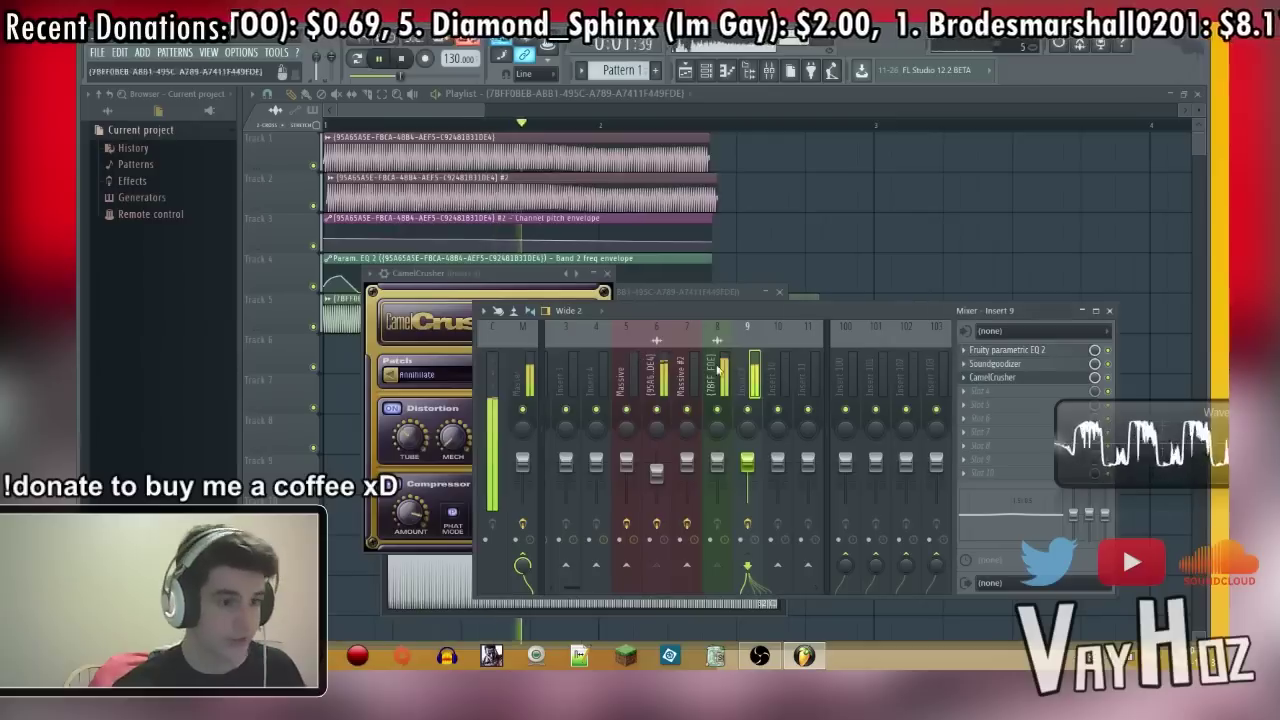
key(space)
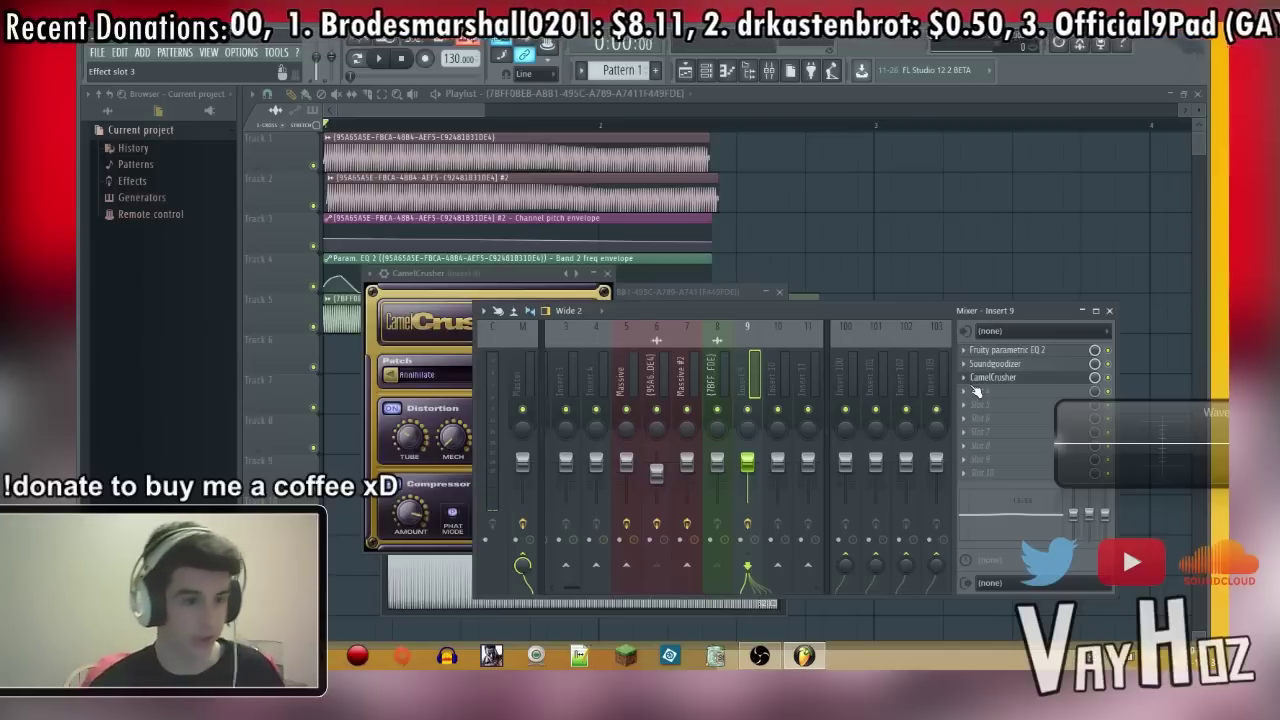
Step: Load Fruity Flangus into insert 9's fourth effect slot and set its mix level to about 62% during playback
click(987, 399)
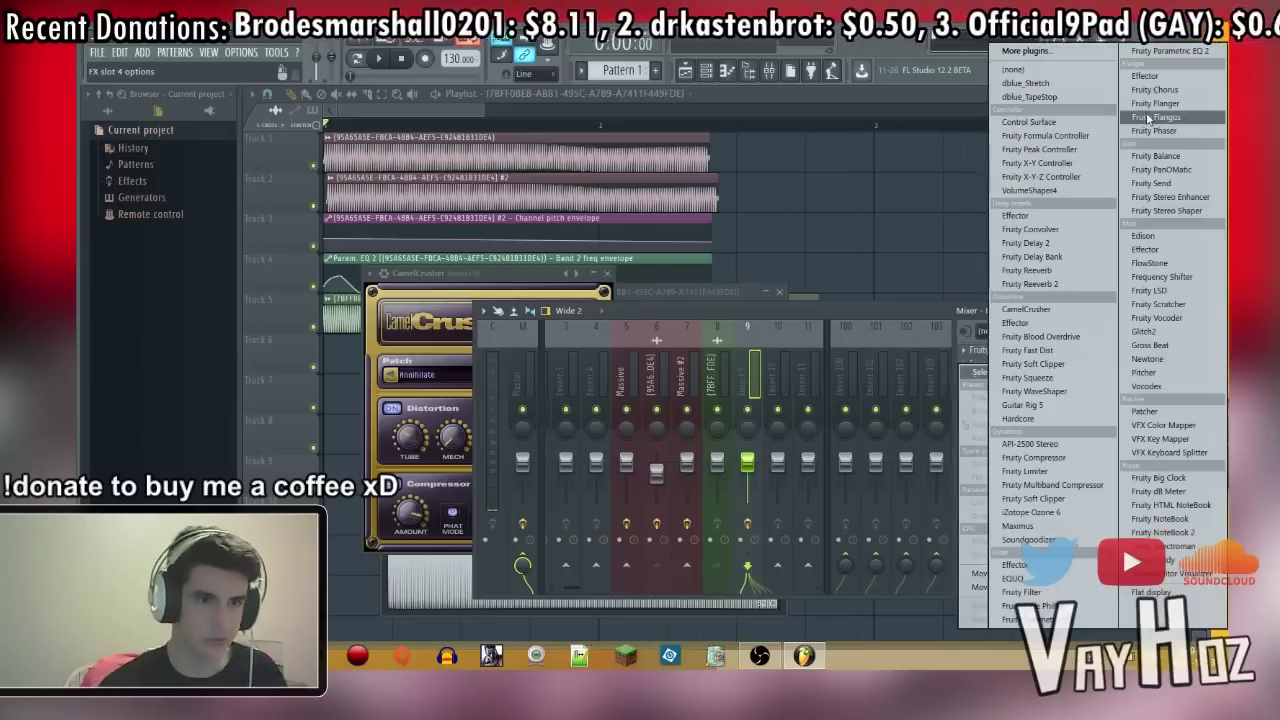
click(1185, 117)
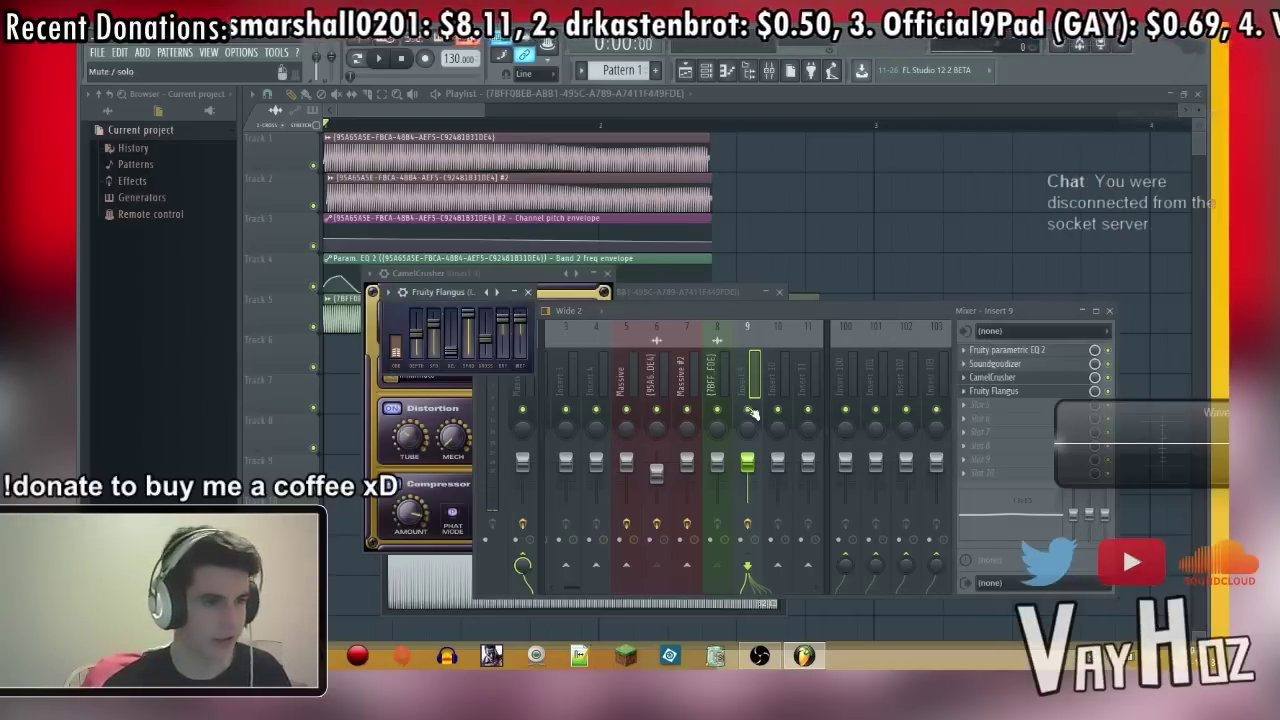
drag(1000, 318, 926, 238)
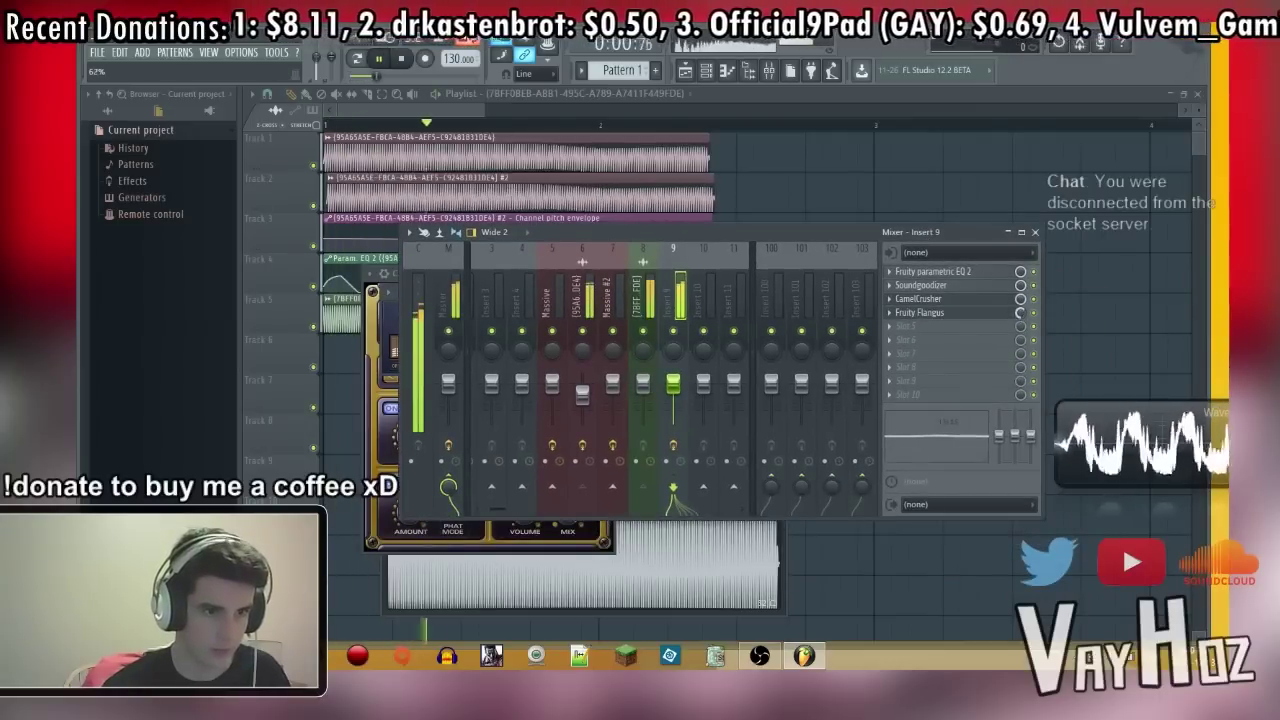
Step: Load Edison into insert 9's fifth effect slot and record playback of the playlist from bar 1 to about two-thirds through bar 2
click(929, 328)
click(1142, 235)
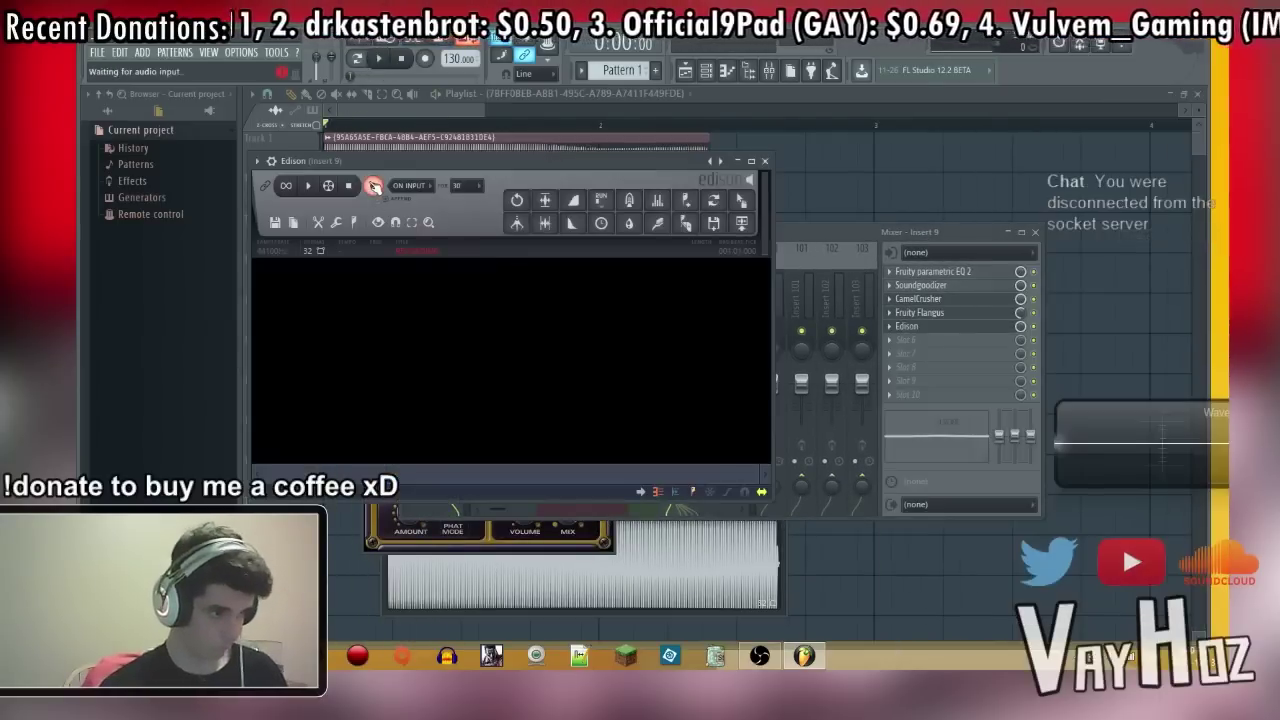
drag(785, 128, 308, 122)
key(space)
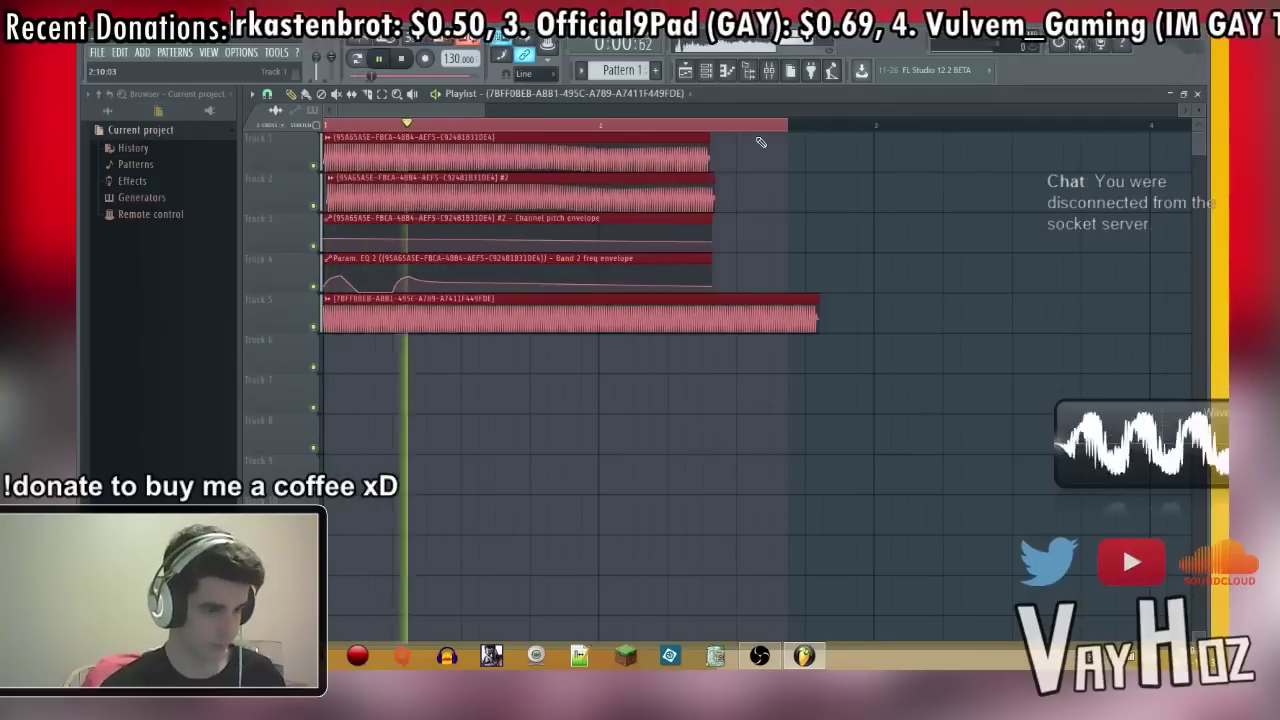
key(F9)
key(space)
Step: Trim the side noise off the new Edison recording and place it on playlist track 1 at bar 3
click(945, 327)
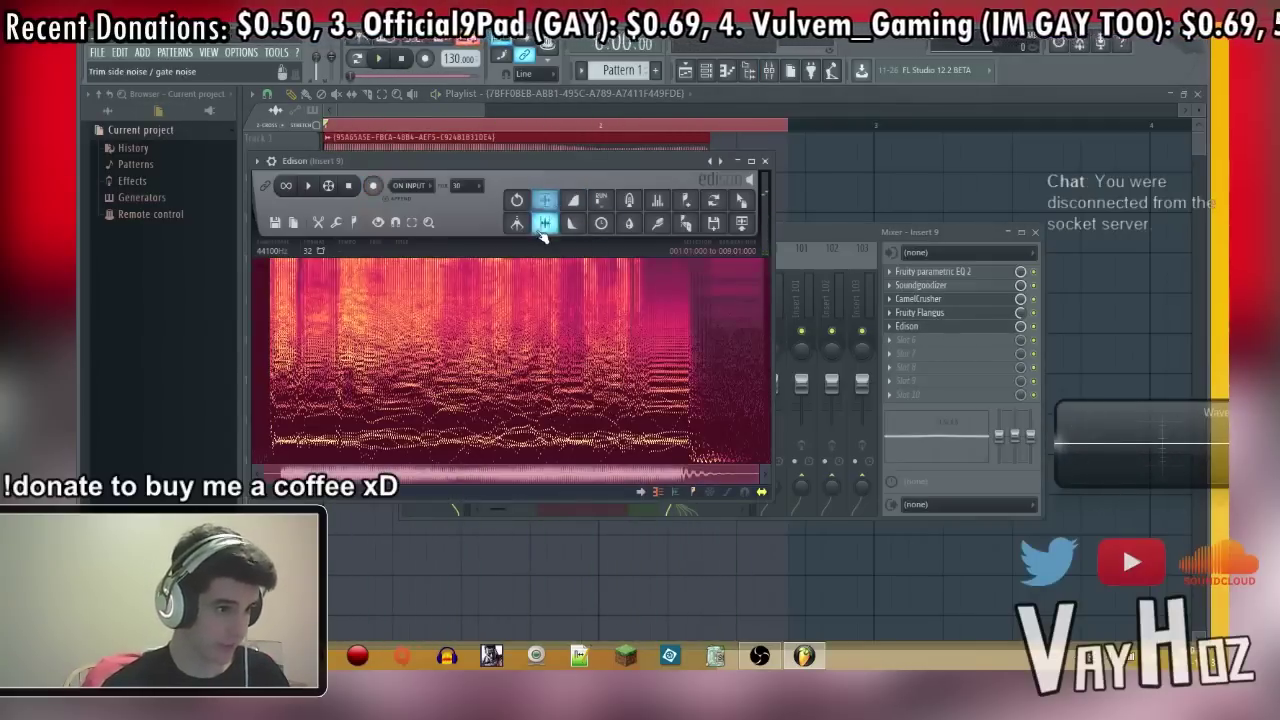
drag(741, 200, 922, 155)
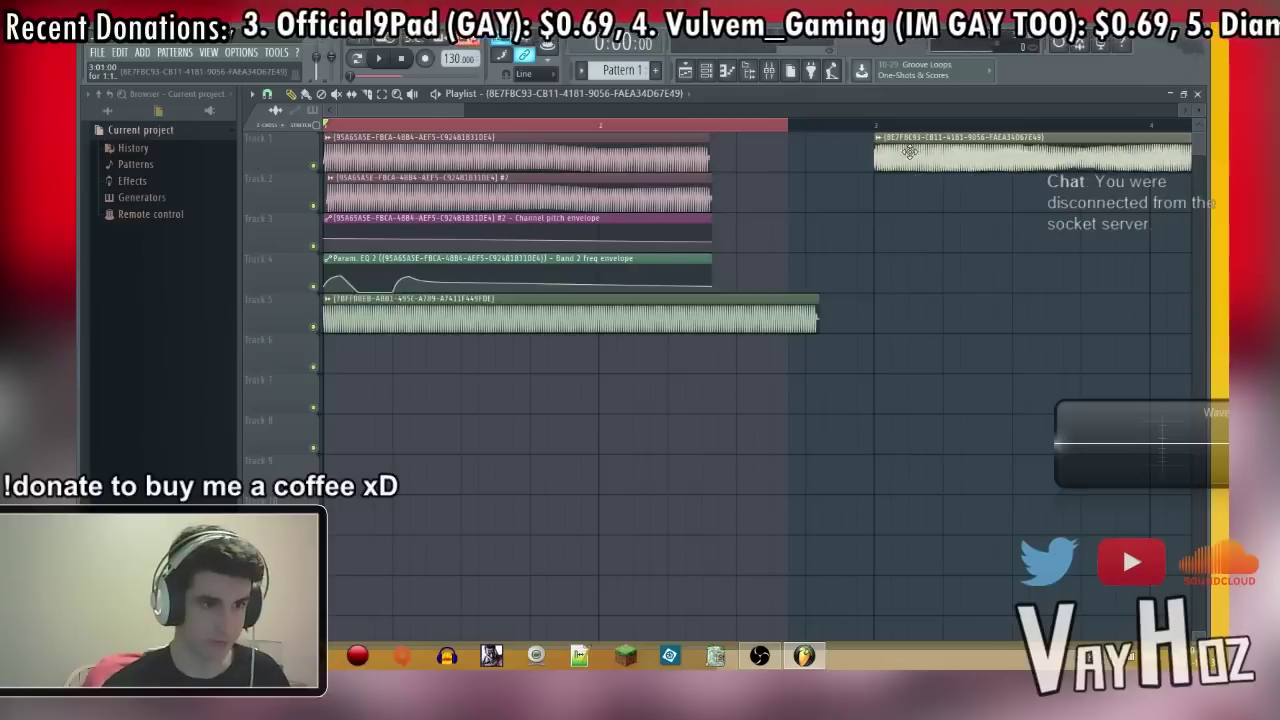
right_click(935, 126)
Step: Duplicate the new clip onto track 2, offset it slightly later, and make the copy unique
scroll(946, 110, down, 3)
scroll(620, 145, up, 3)
click(522, 191)
drag(534, 192, 540, 191)
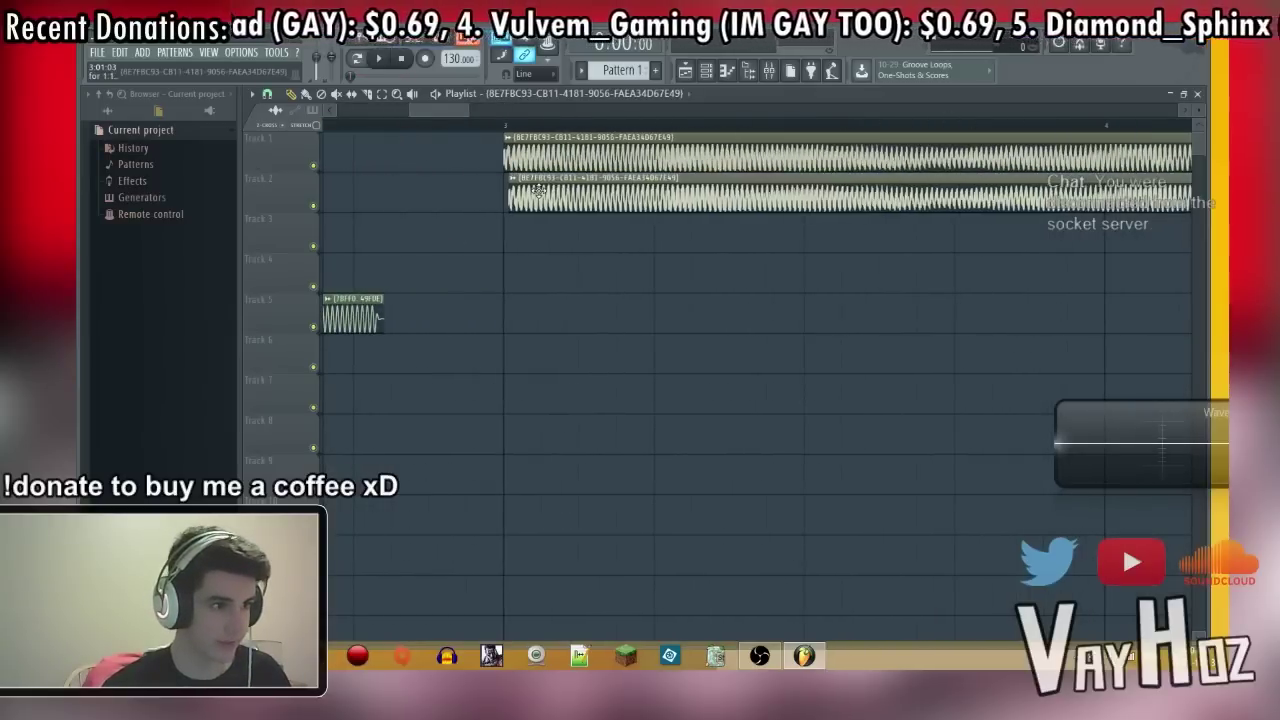
click(523, 185)
click(549, 260)
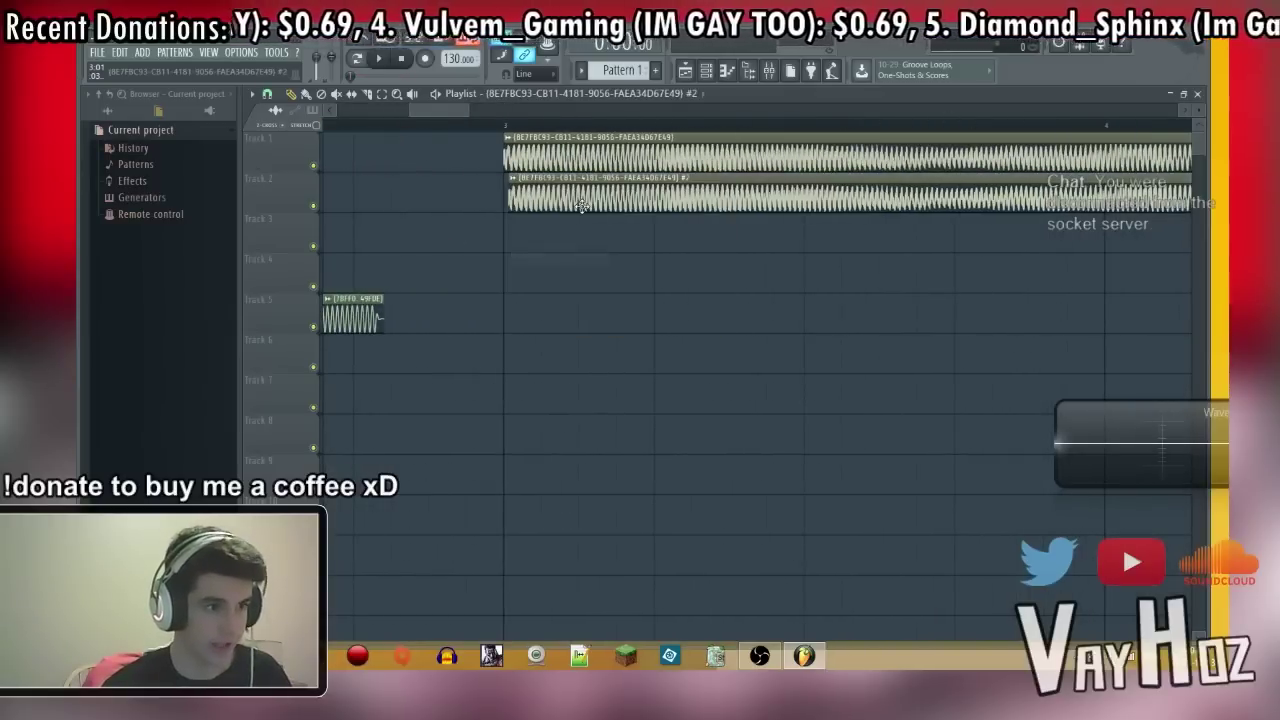
Step: Reverse the polarity of the track 2 copy and play both clips from bar 3
double_click(581, 205)
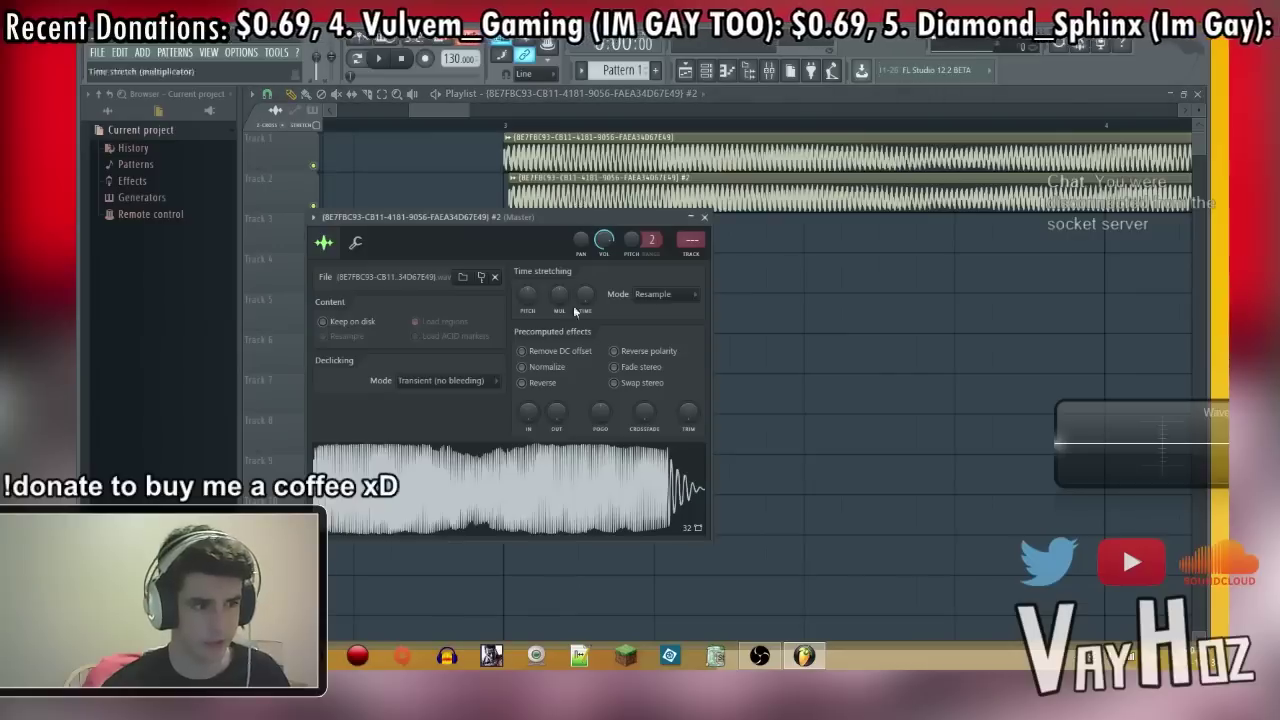
click(648, 354)
drag(442, 111, 500, 127)
scroll(503, 125, up, 4)
key(space)
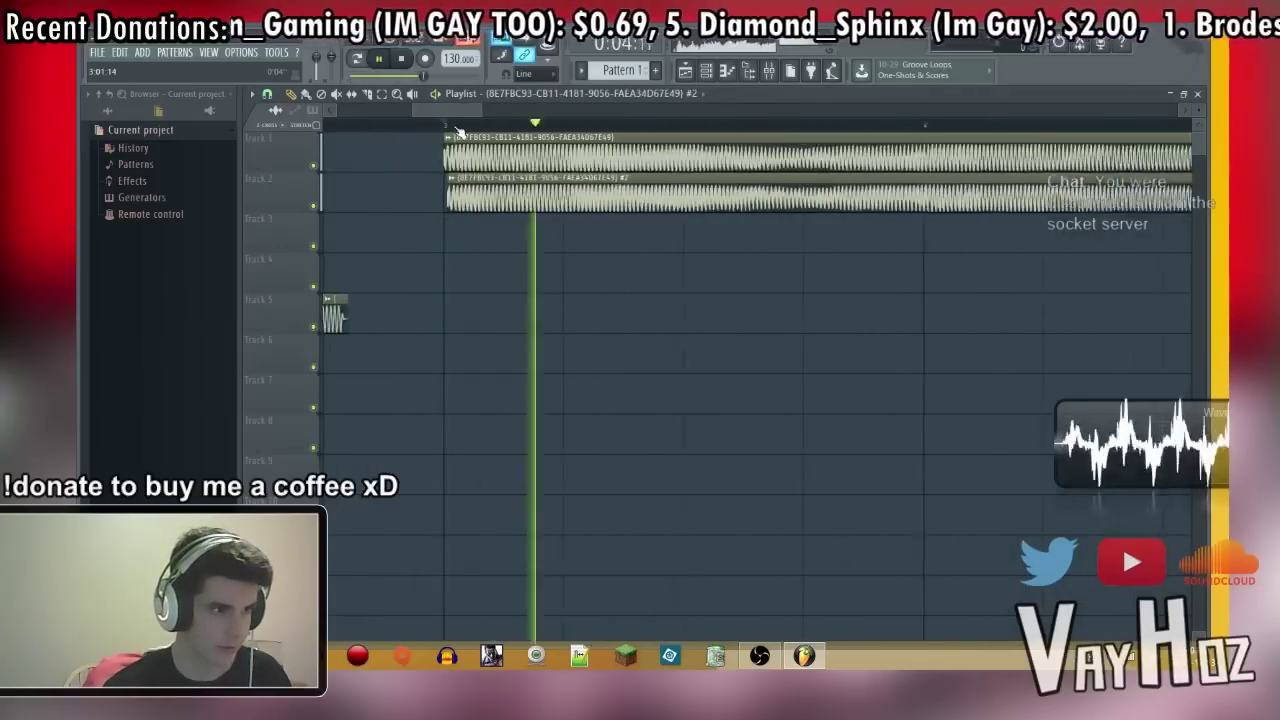
key(space)
Step: Nudge the track 2 copy later in small increments, playing both clips from bar 3 after each shift
drag(506, 113, 453, 112)
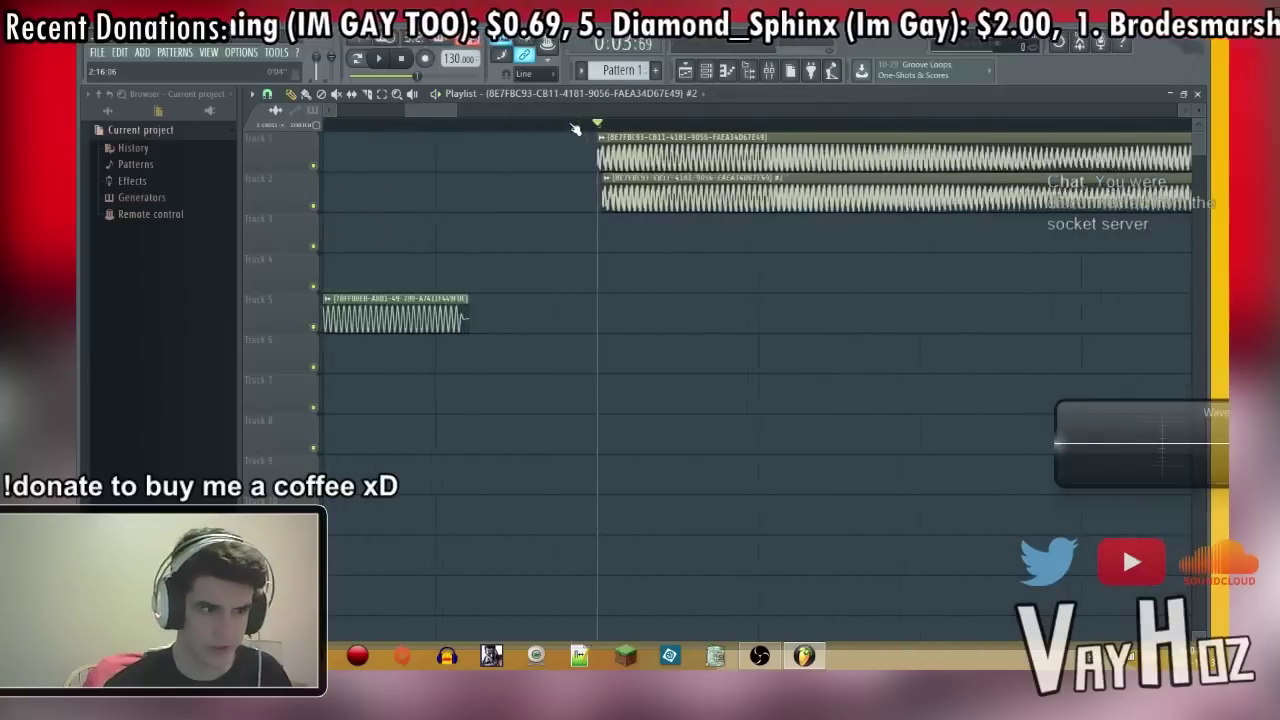
key(space)
drag(660, 187, 667, 183)
key(space)
key(space)
key(space)
scroll(643, 137, up, 2)
drag(660, 189, 666, 189)
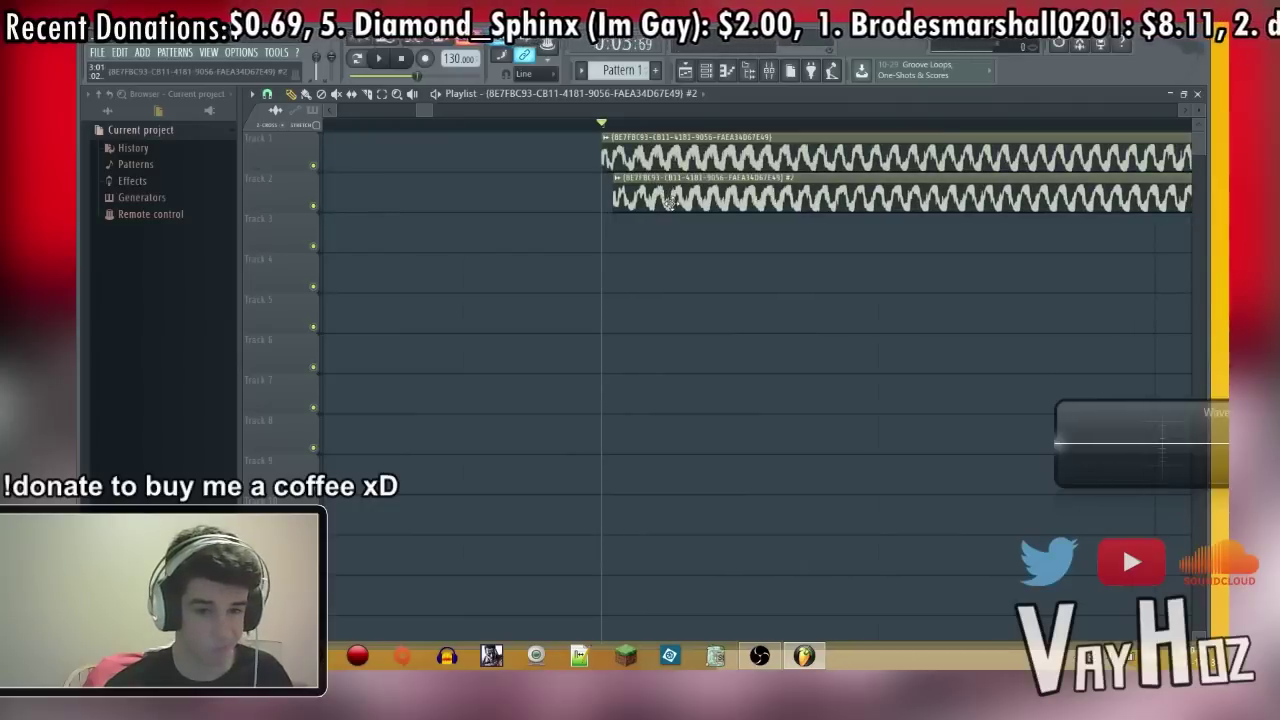
key(space)
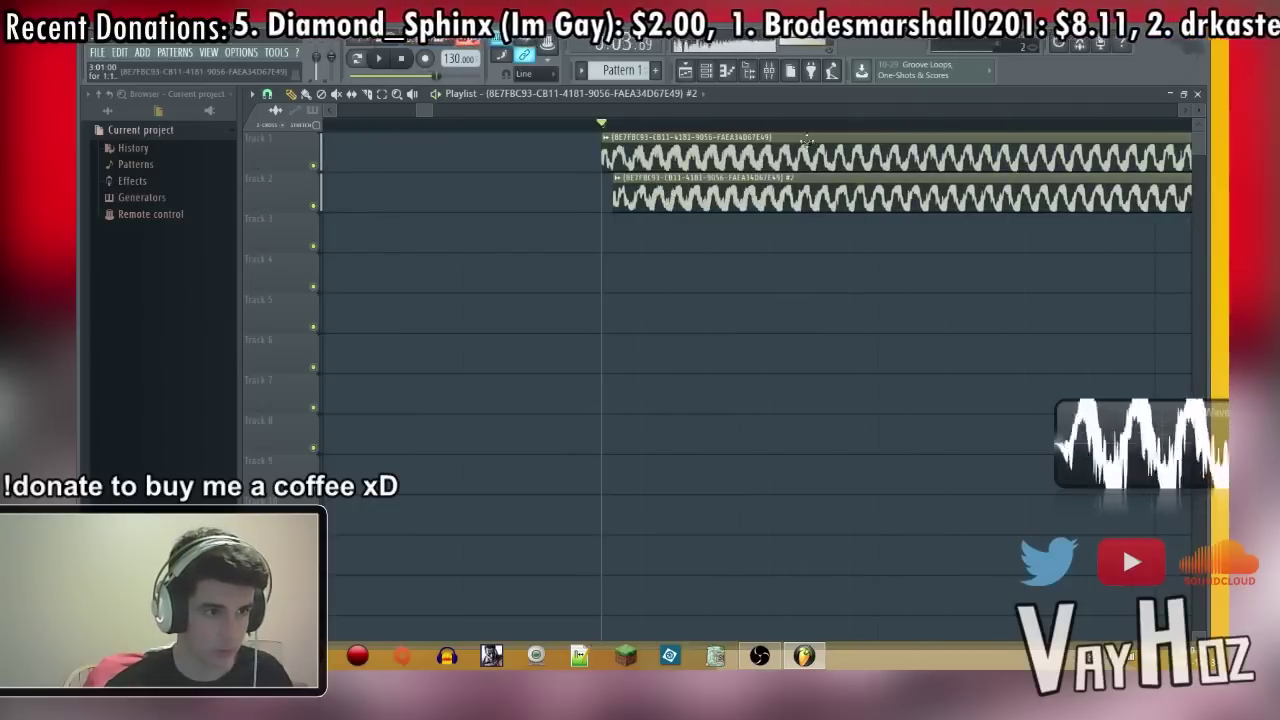
key(space)
drag(761, 192, 767, 192)
key(space)
key(space)
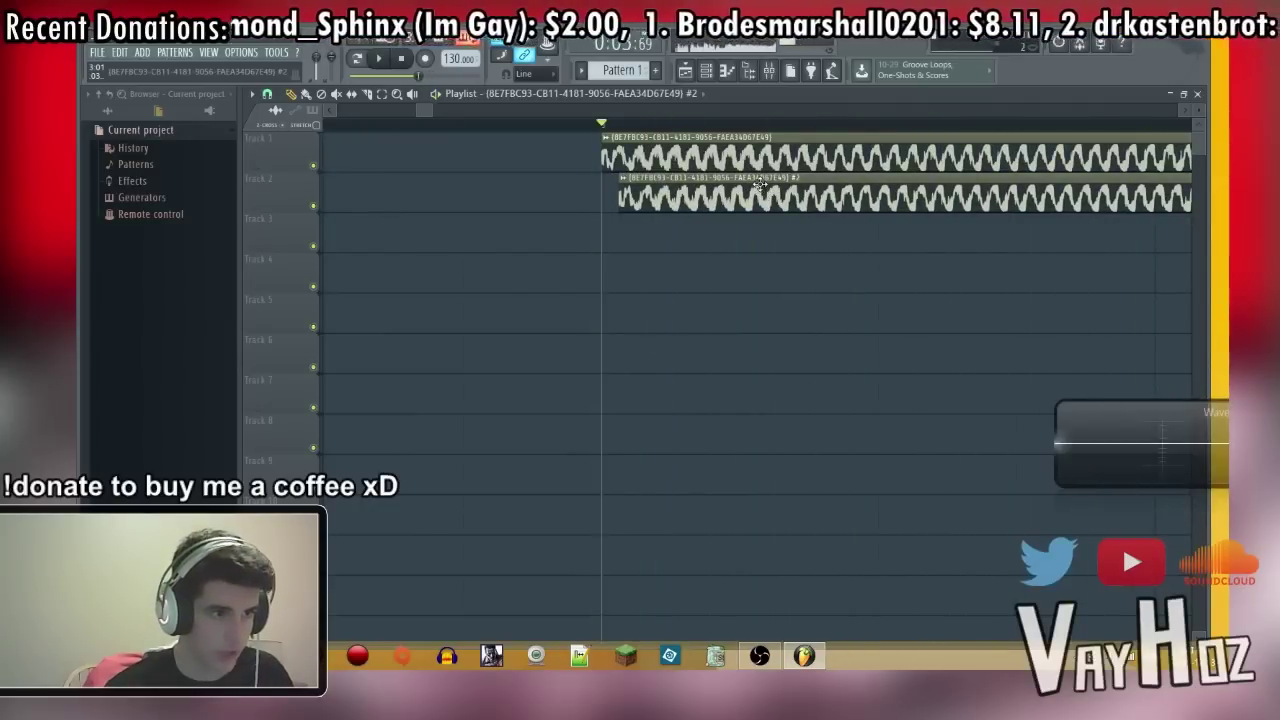
Step: Adjust the time-stretching pitch of the track 2 copy slightly and play both clips to compare
double_click(767, 192)
drag(529, 295, 529, 285)
key(space)
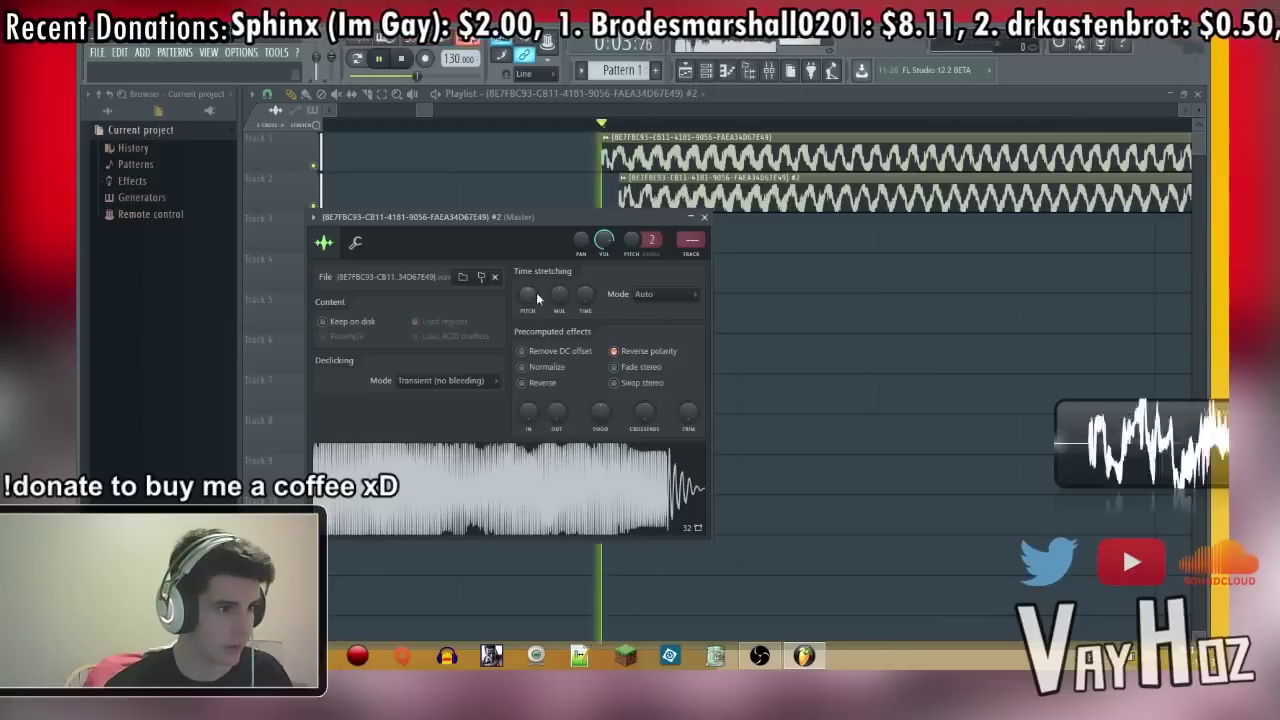
key(space)
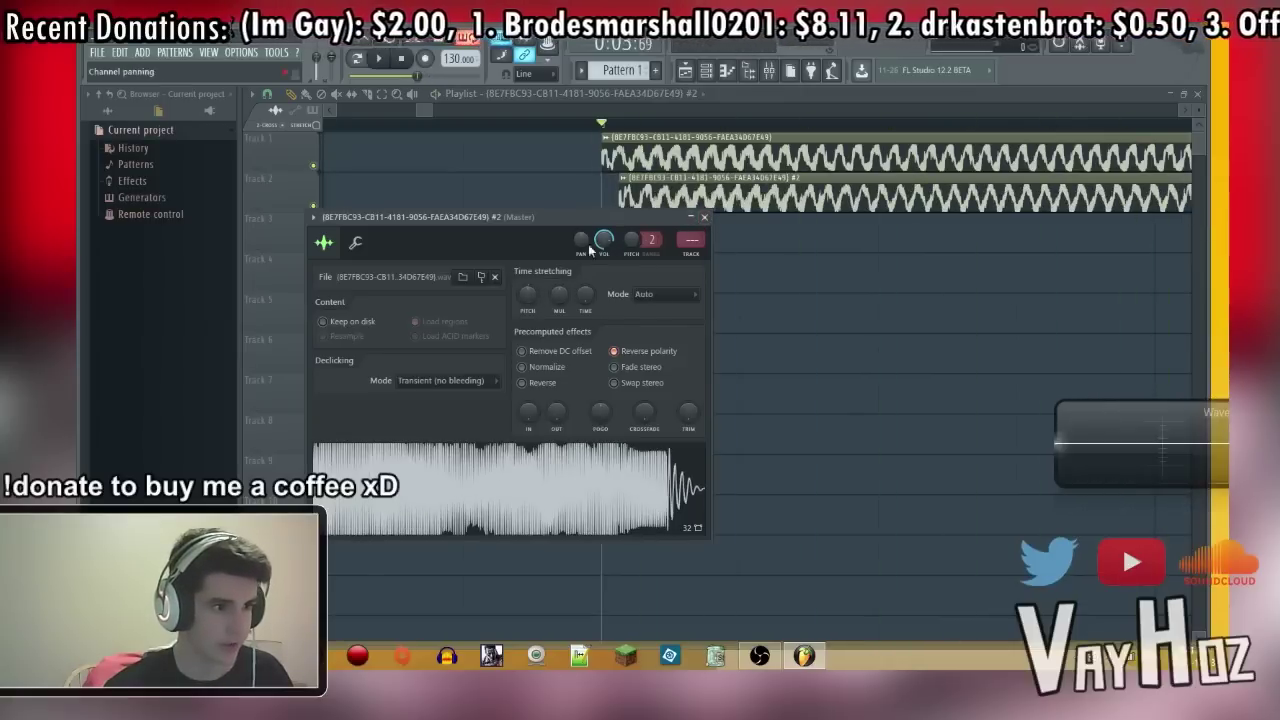
Step: Pan the track 2 copy about 20% left and the track 1 recording about 42% right, and play both clips
drag(581, 240, 581, 244)
scroll(581, 239, down, 3)
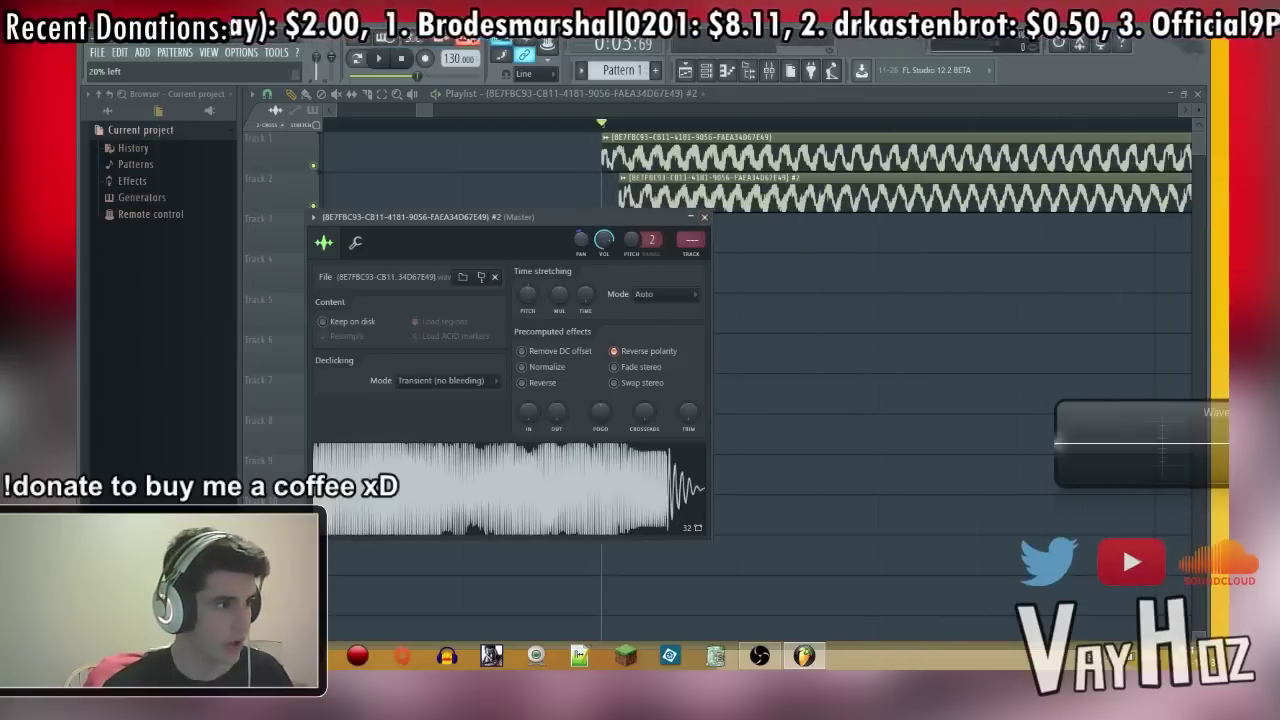
double_click(628, 158)
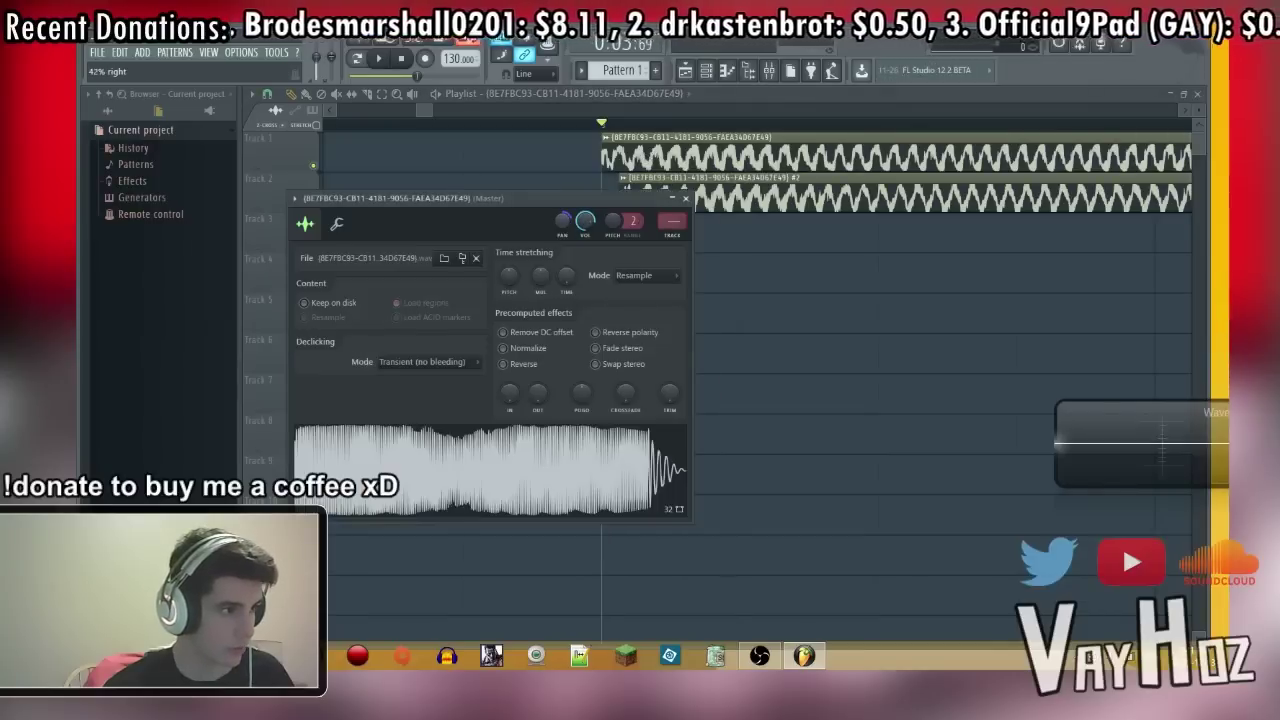
key(space)
click(790, 117)
key(space)
scroll(791, 116, down, 5)
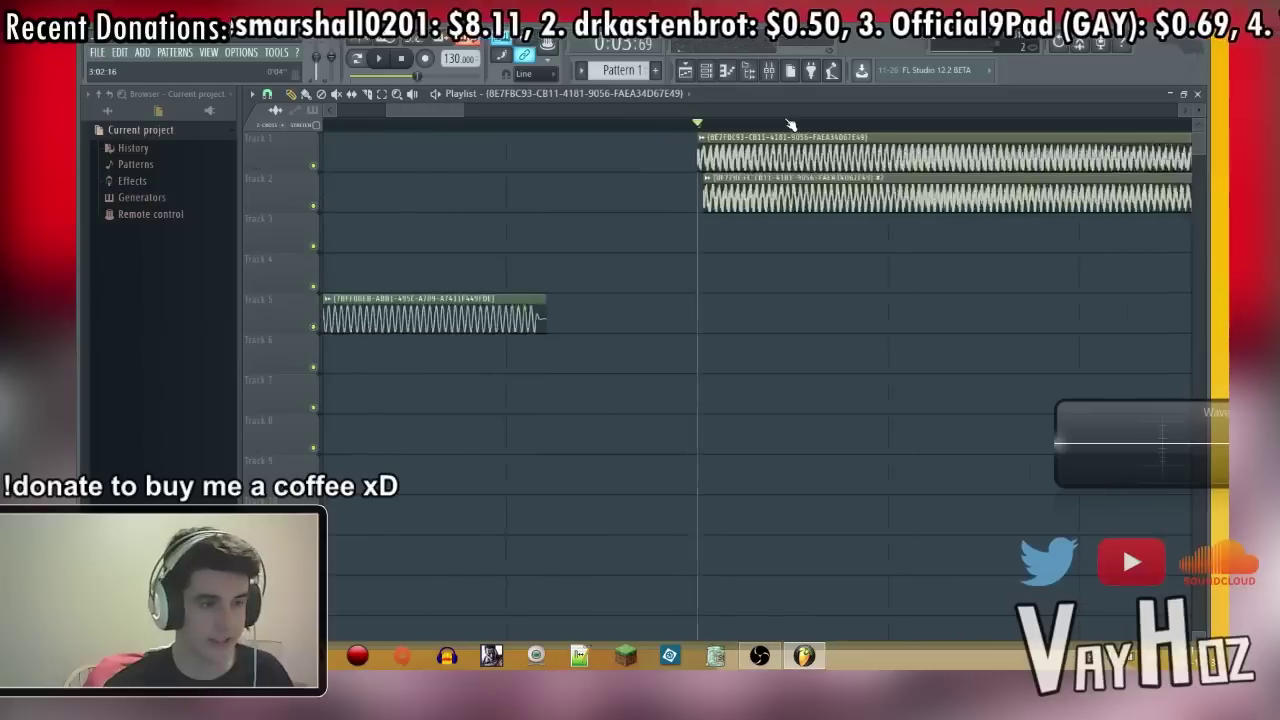
scroll(805, 112, down, 1)
Step: Assign both offset clips to free mixer track 10 and play them briefly
double_click(752, 160)
key(F9)
key(F9)
double_click(740, 195)
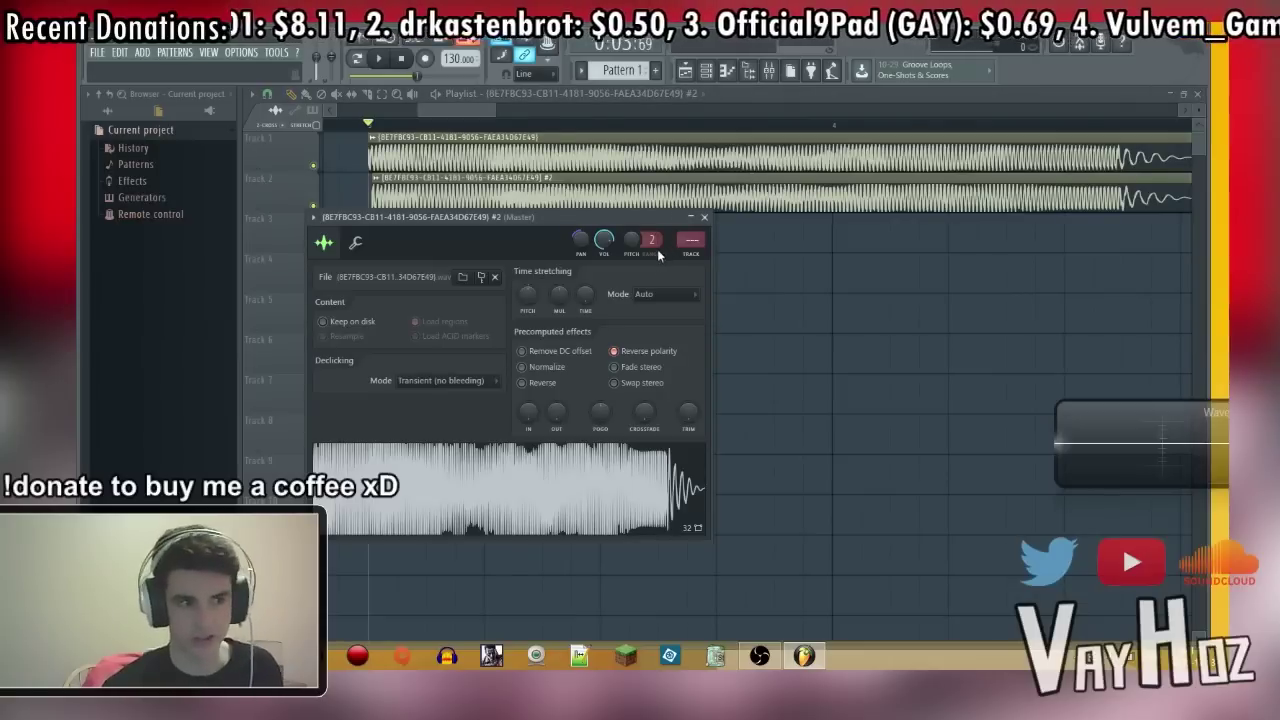
drag(691, 240, 691, 208)
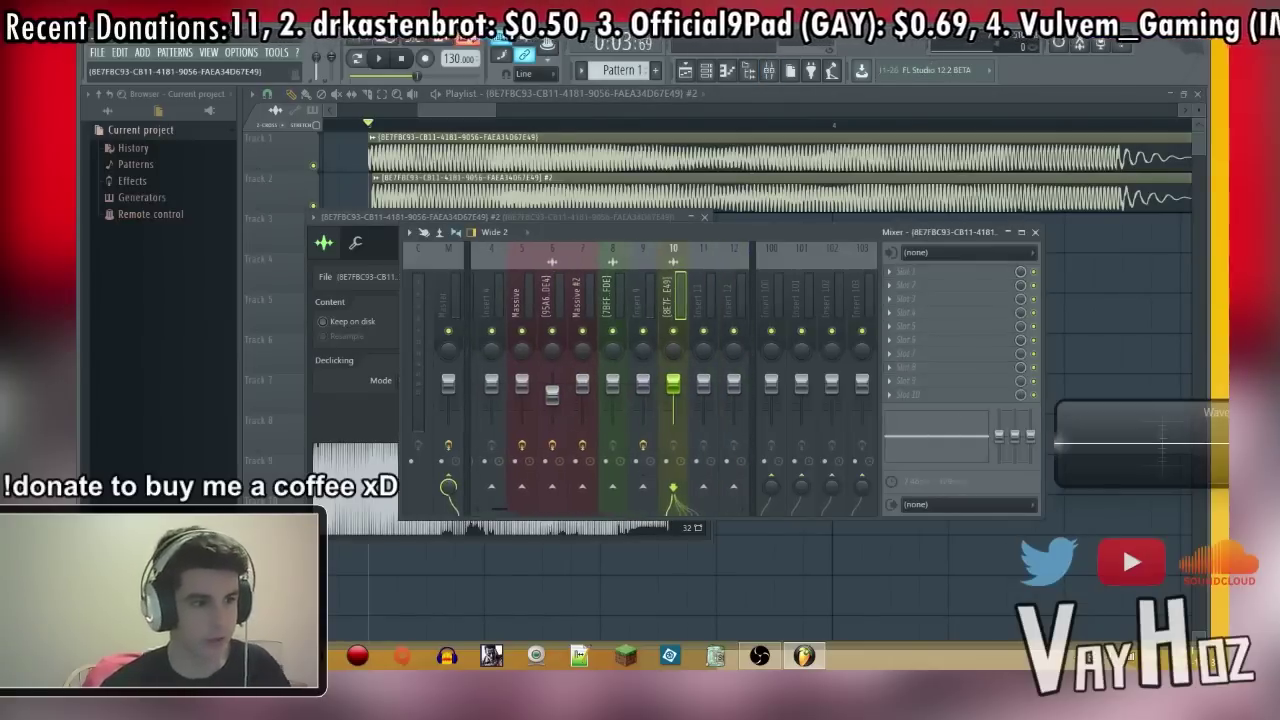
key(space)
click(920, 272)
mouse_move(910, 287)
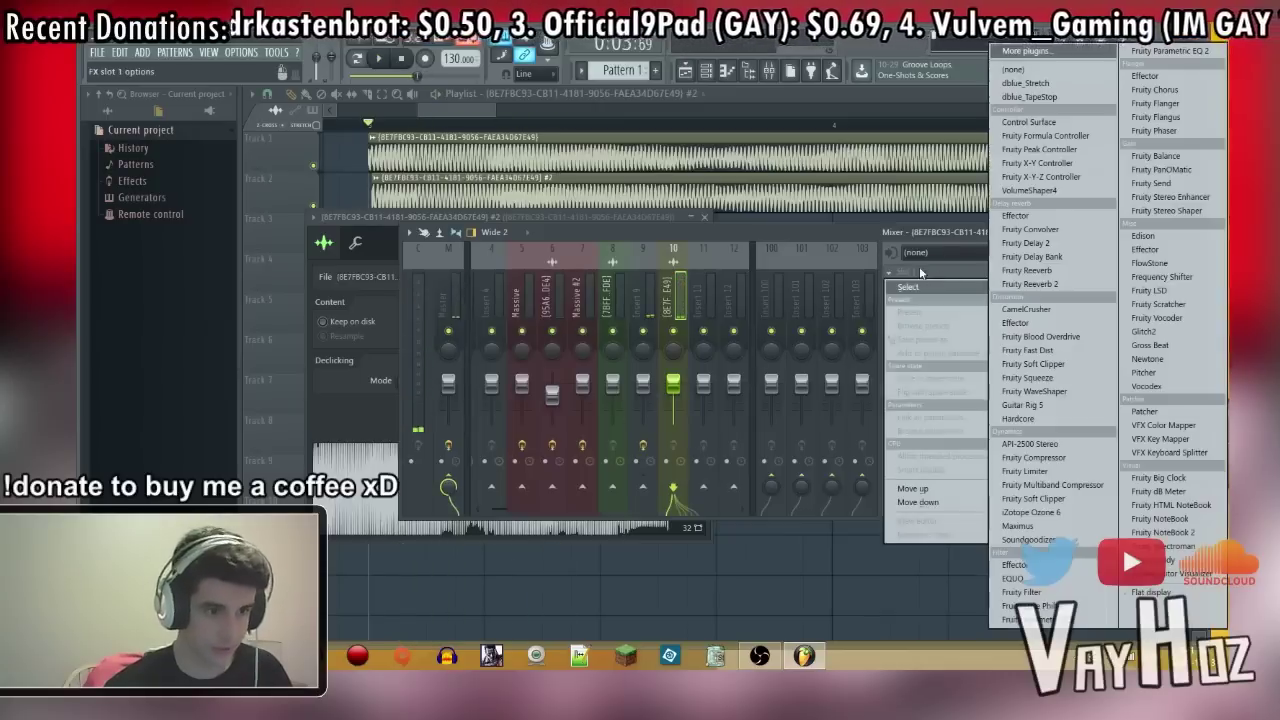
click(1024, 471)
click(906, 279)
right_click(905, 277)
mouse_move(907, 286)
click(1016, 66)
Step: Load Edison into mixer track 10's first effect slot and arm it to record on input
click(922, 272)
click(1166, 237)
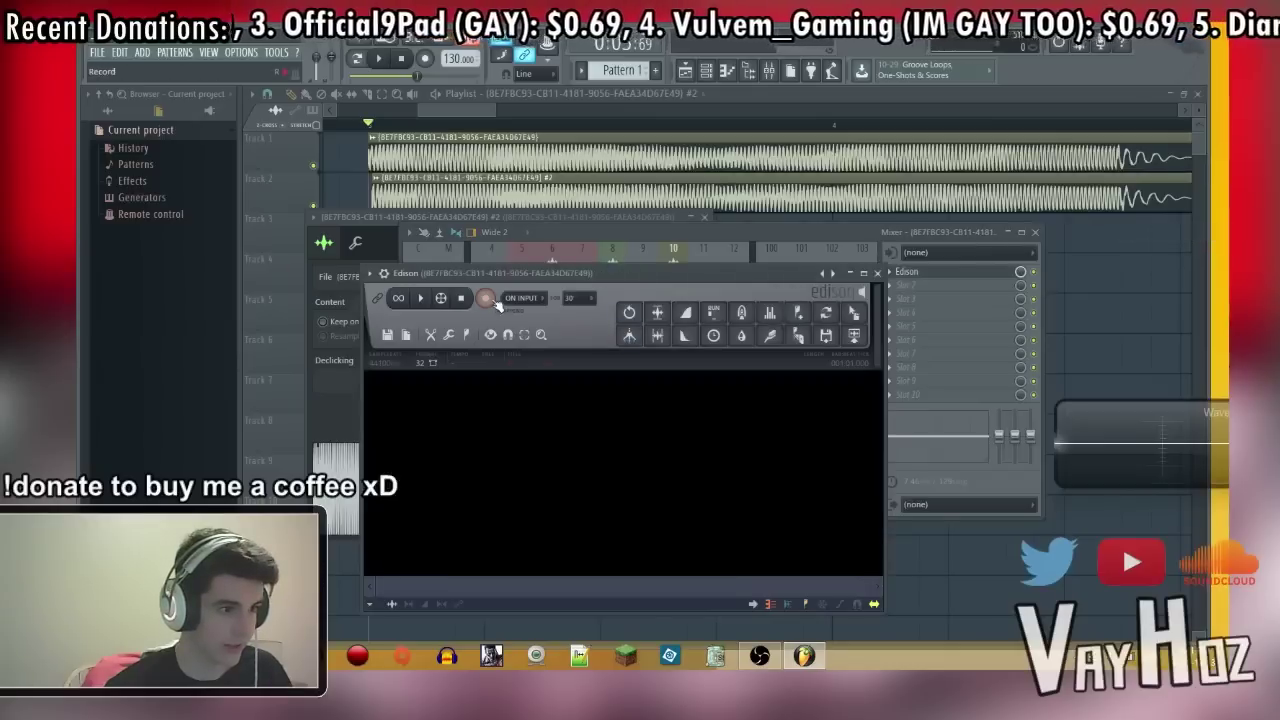
click(760, 246)
Step: Record playback of both clips from bar 3 into Edison with track 10's fader lowered to about -10.6 dB
key(space)
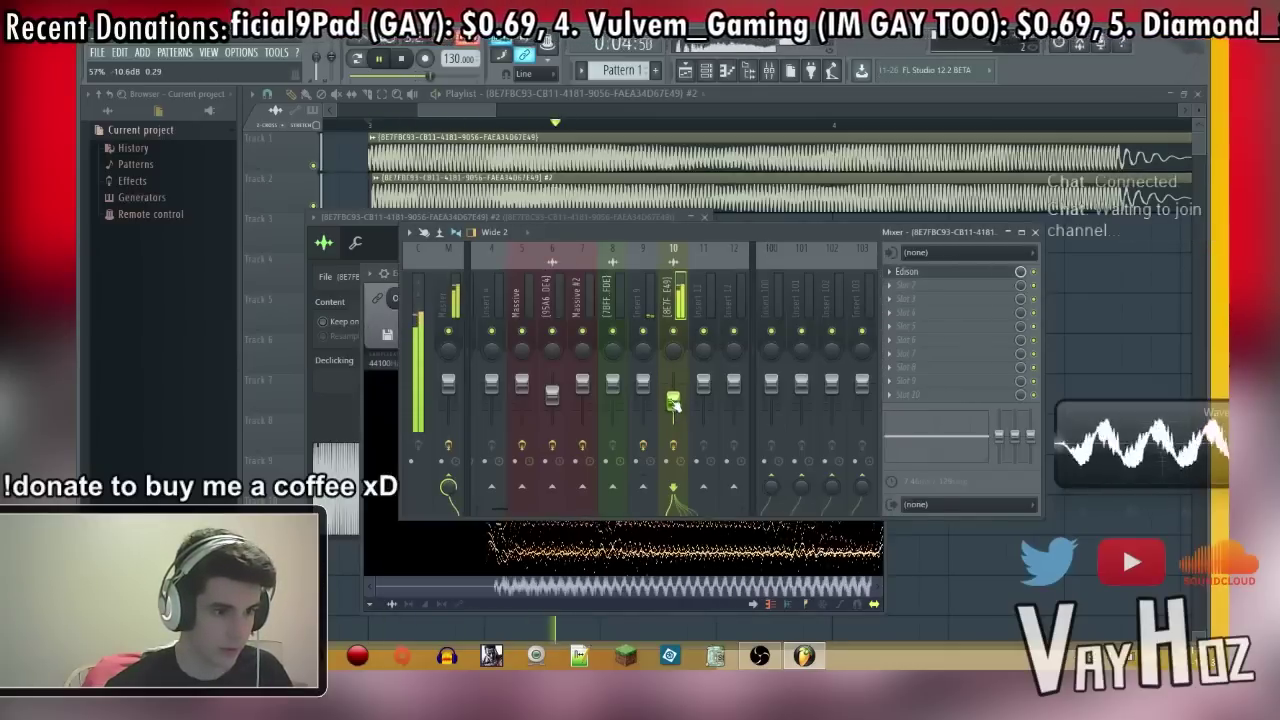
scroll(919, 151, down, 3)
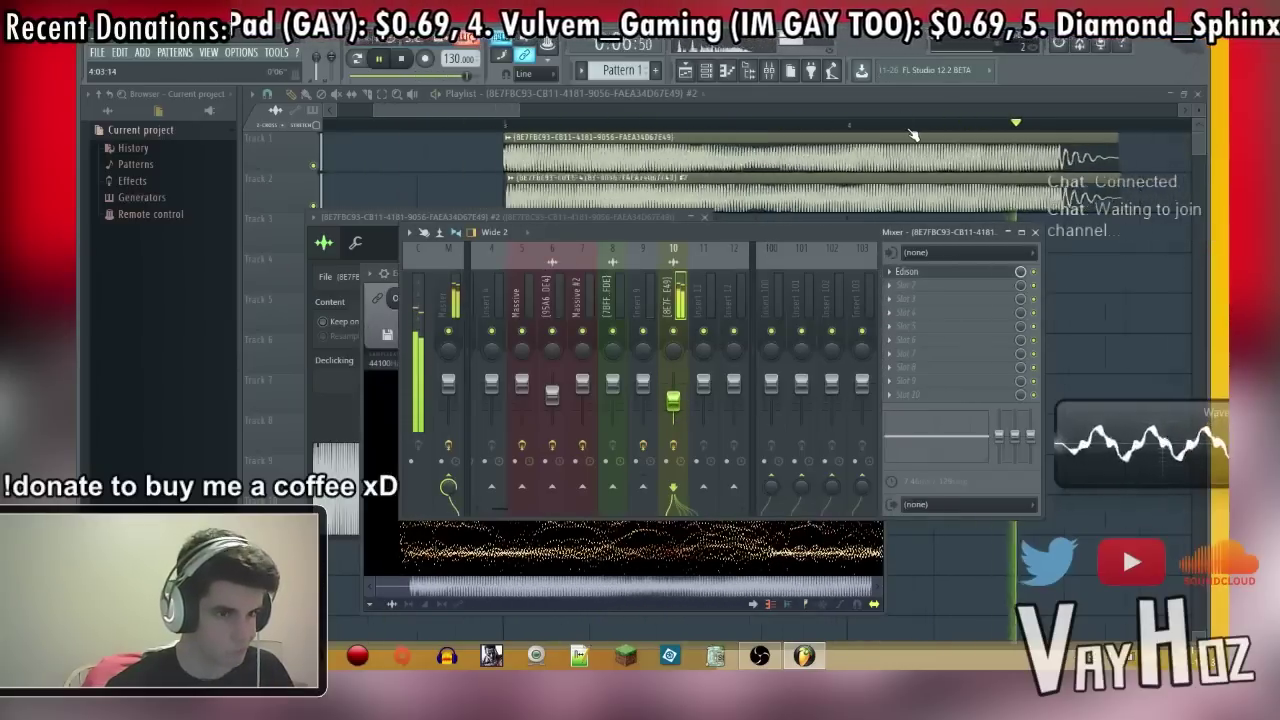
key(space)
Step: Select the whole track 10 Edison recording and trim its side noise
click(933, 273)
click(934, 274)
key(ctrl+a)
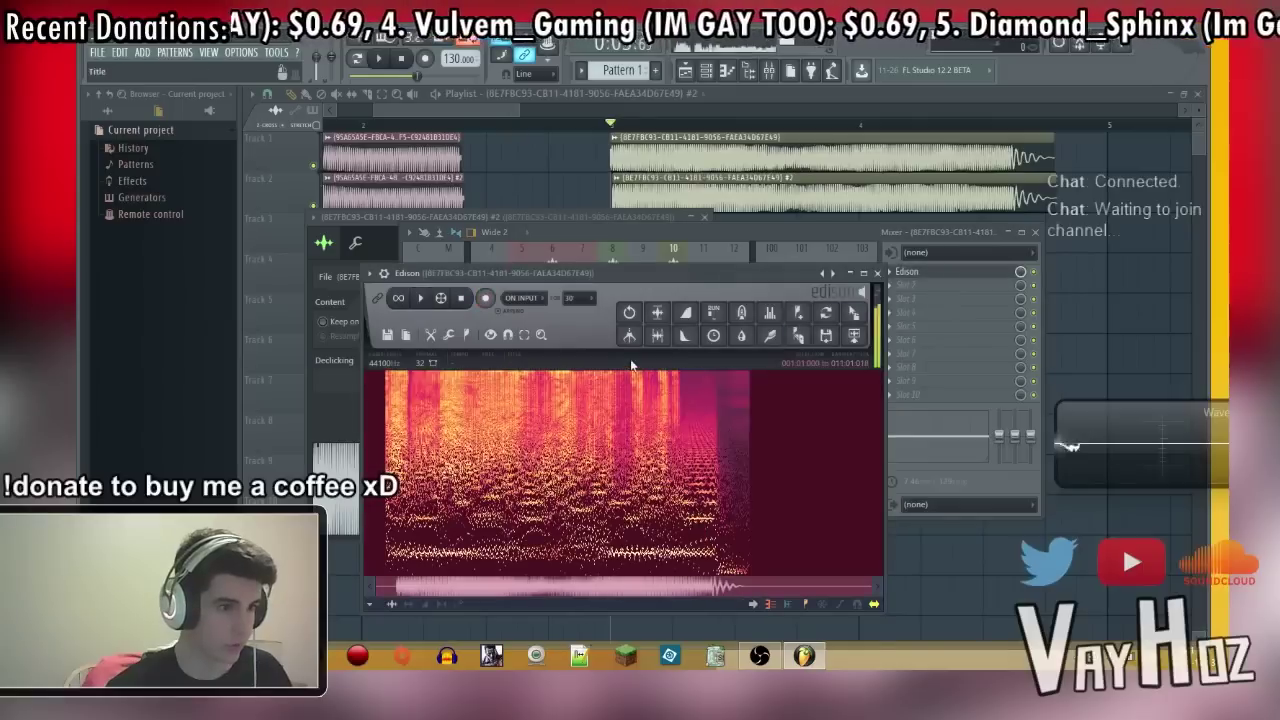
click(657, 314)
click(660, 337)
key(space)
Step: Move the Edison window aside, dismiss the clip settings and mixer, and return the playback position to bar 1
drag(838, 266, 843, 200)
drag(856, 247, 862, 250)
drag(788, 206, 1062, 163)
click(552, 220)
key(Escape)
scroll(496, 126, down, 3)
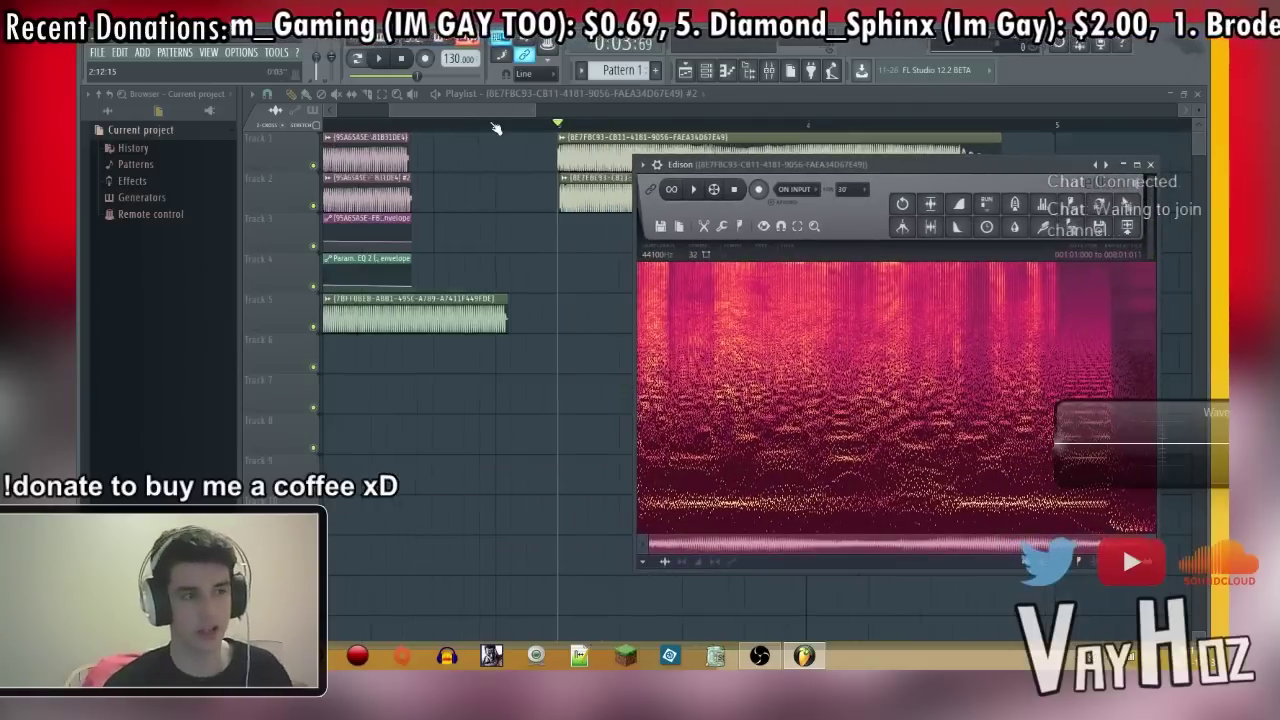
drag(497, 126, 325, 126)
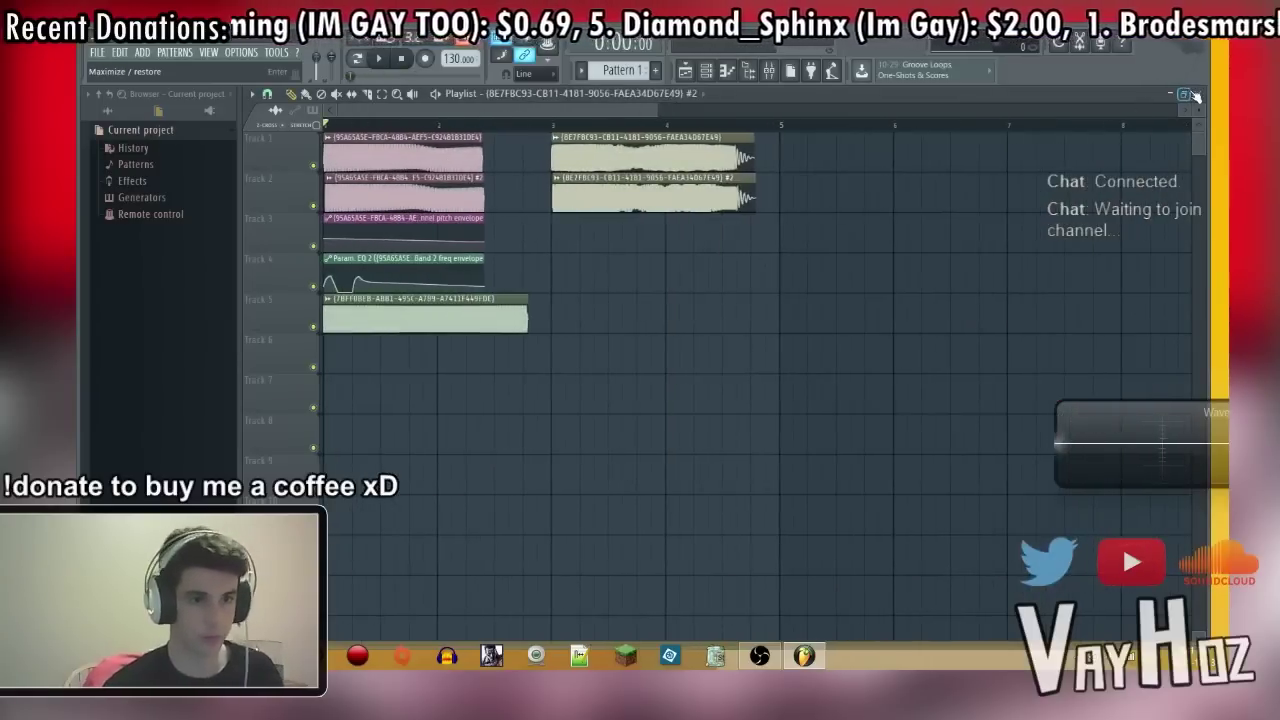
Step: Restore and close the playlist, and close the open Edison, CamelCrusher, Fruity Flangus and sample windows
click(1184, 94)
click(1193, 121)
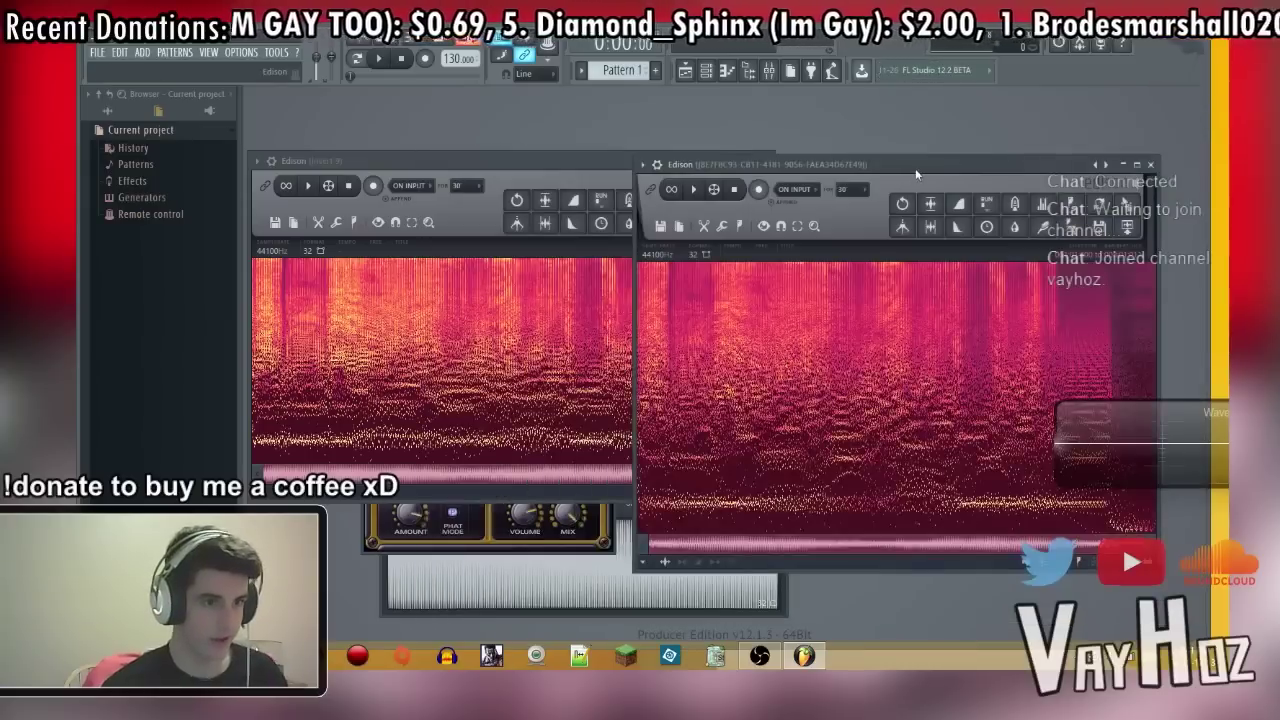
middle_click(915, 167)
middle_click(636, 160)
middle_click(520, 270)
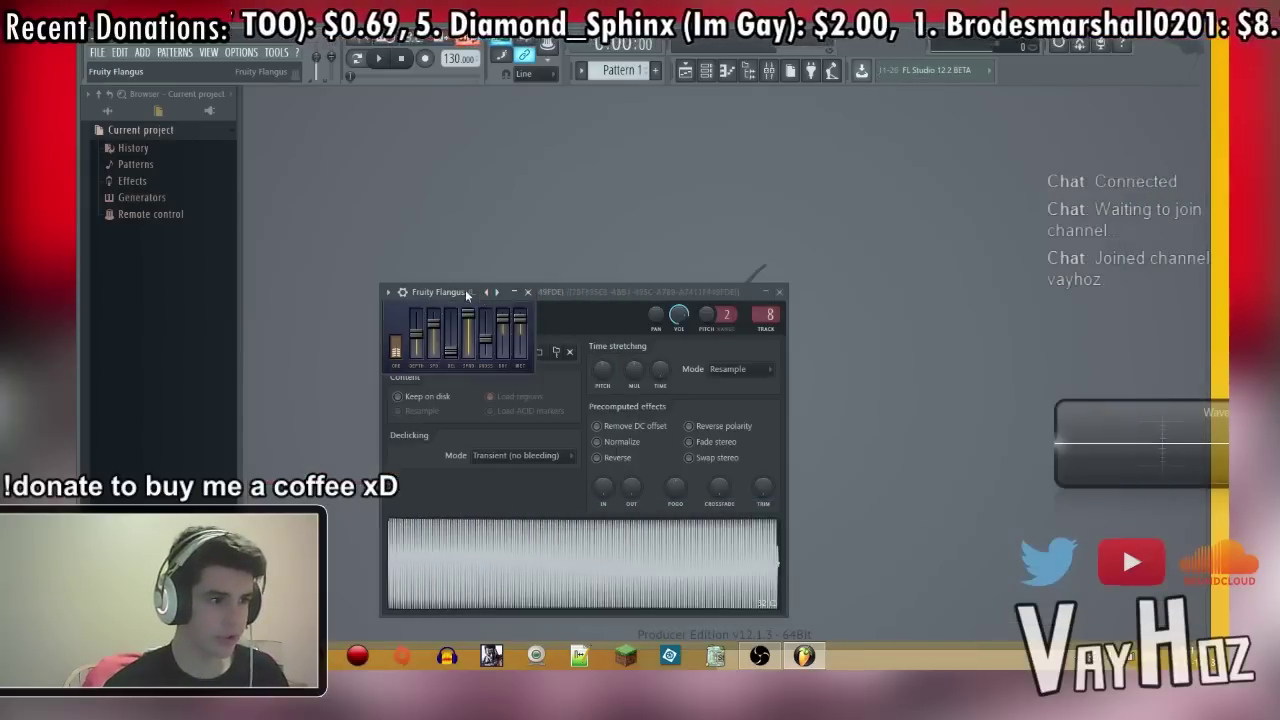
middle_click(466, 291)
middle_click(571, 291)
Step: Show all channels in the channel rack and reopen the playlist and track 10's Edison recording
key(F6)
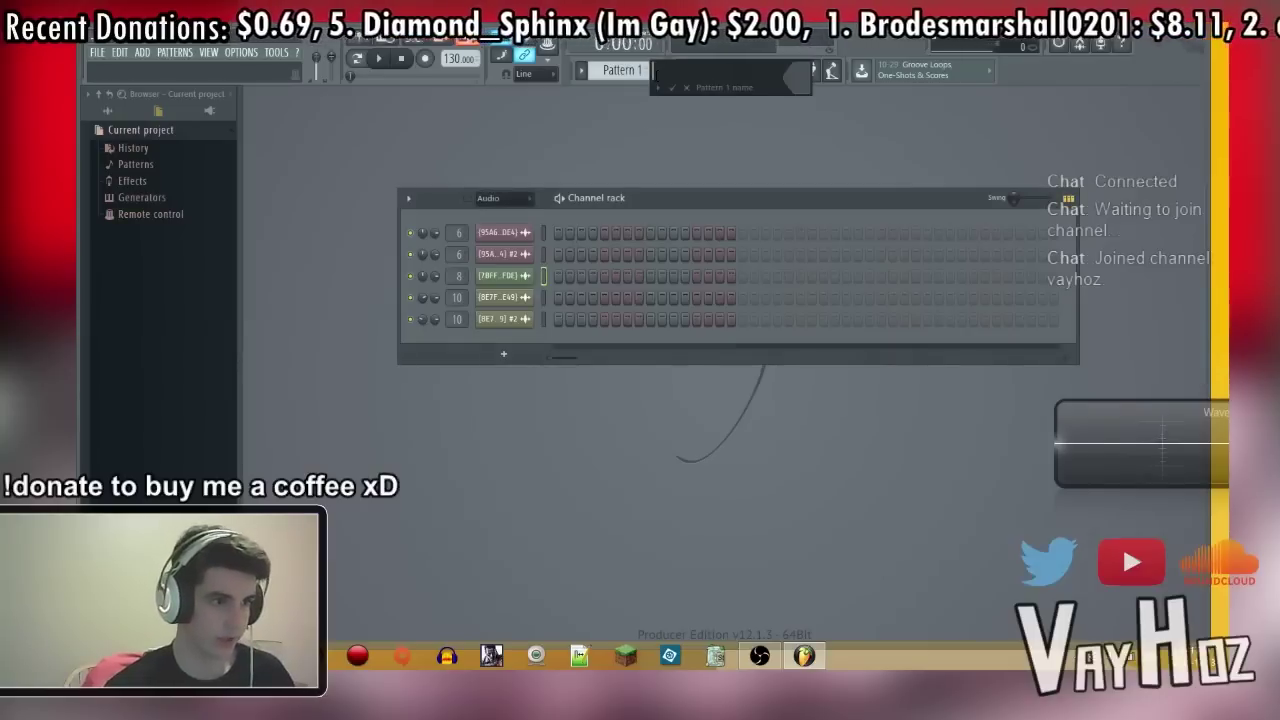
click(486, 215)
key(F5)
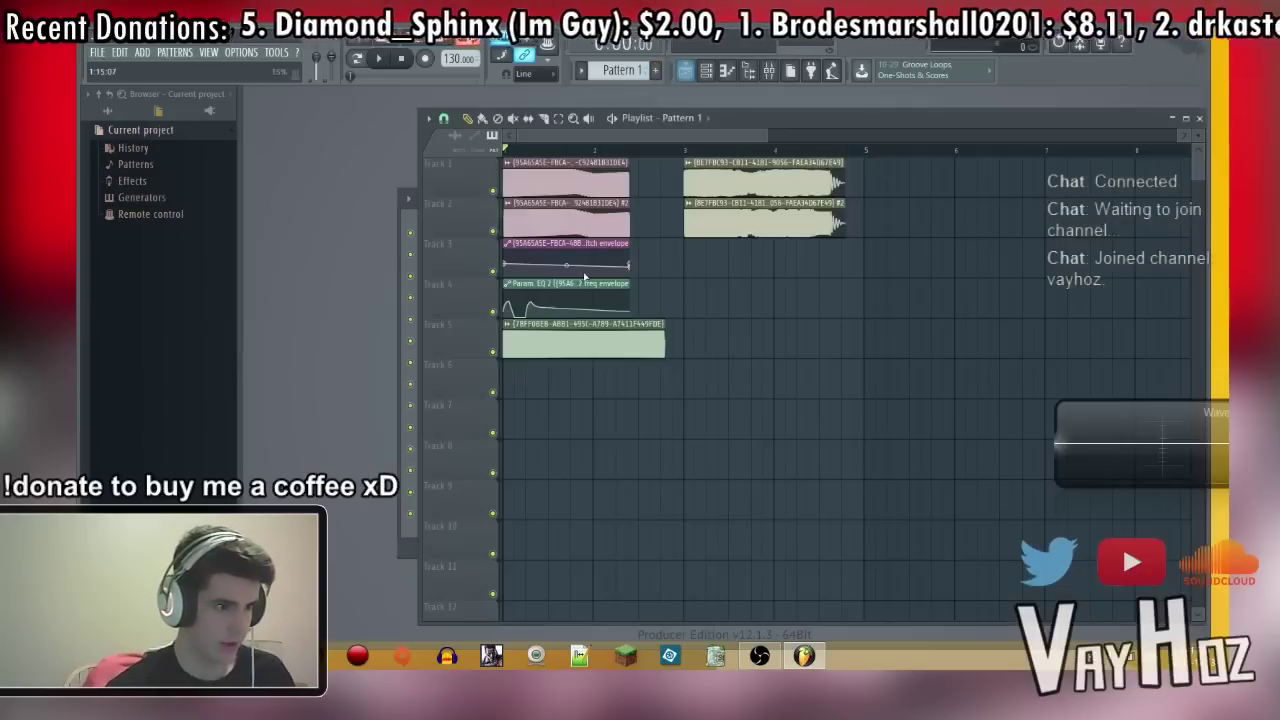
key(F9)
click(945, 275)
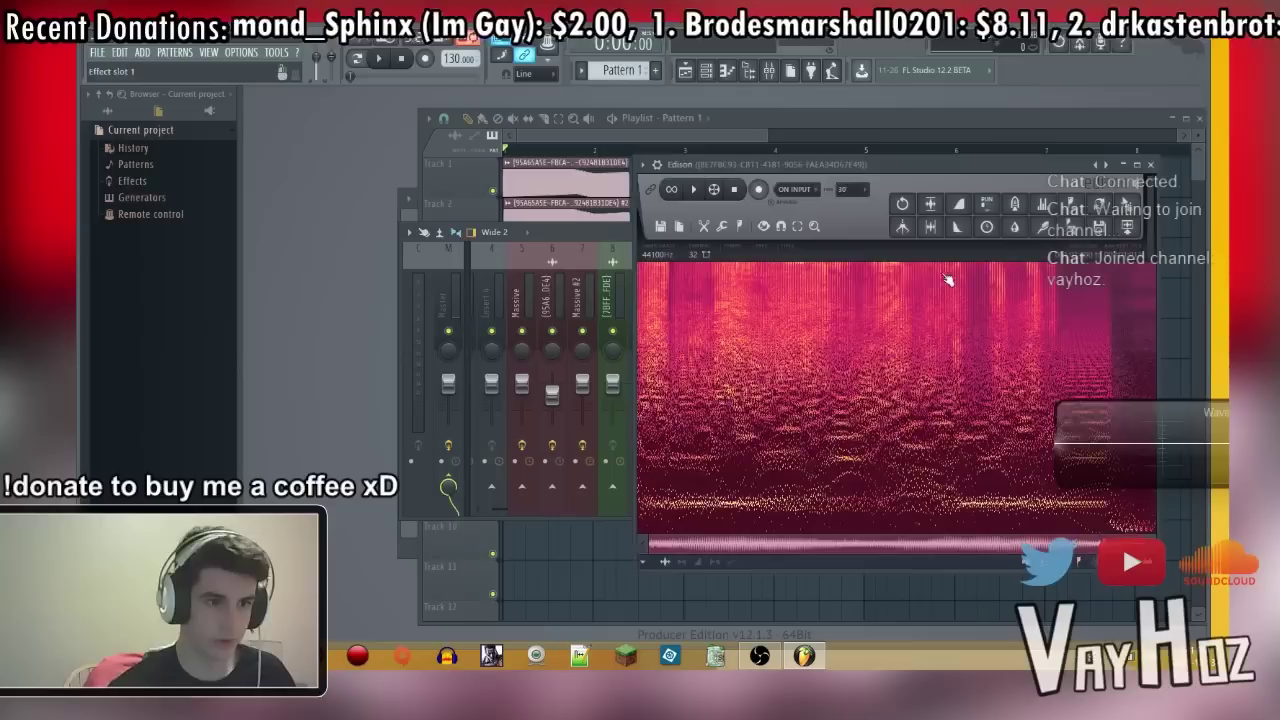
key(F9)
key(F9)
Step: Load the Edison recording as oscillator A's wavetable in a new Serum channel and sweep its wavetable position
key(F6)
click(506, 551)
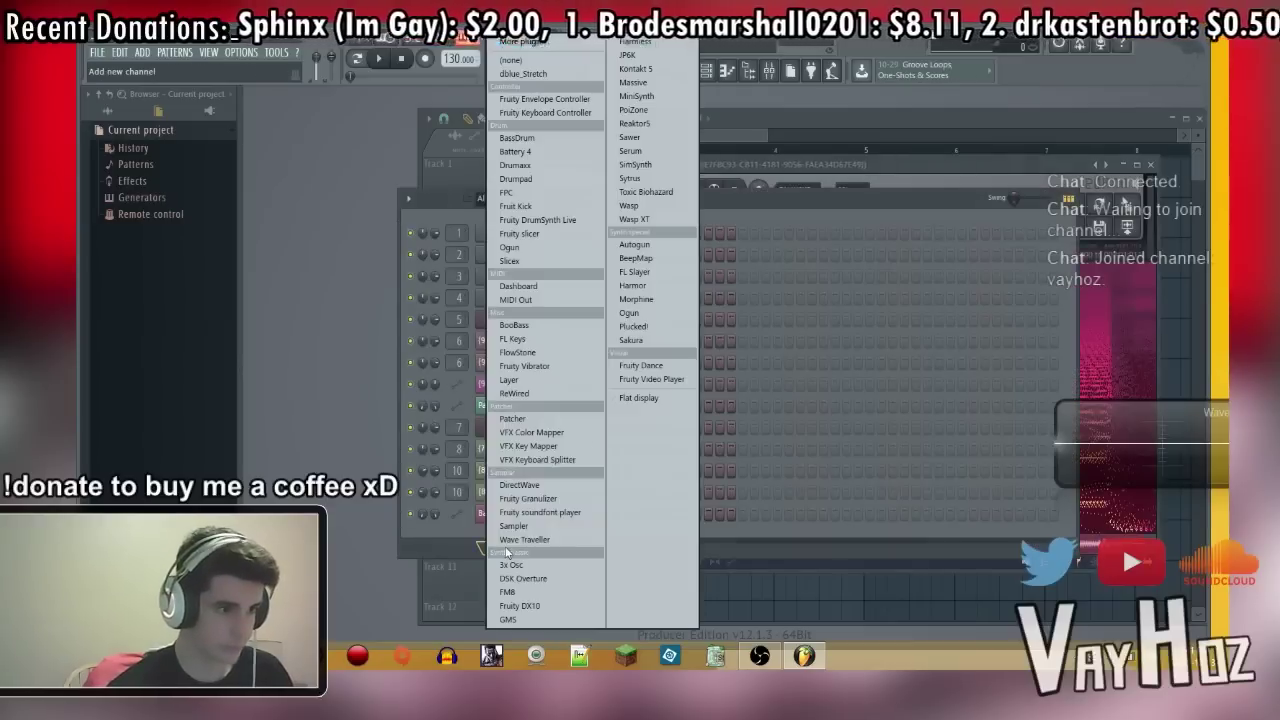
click(655, 155)
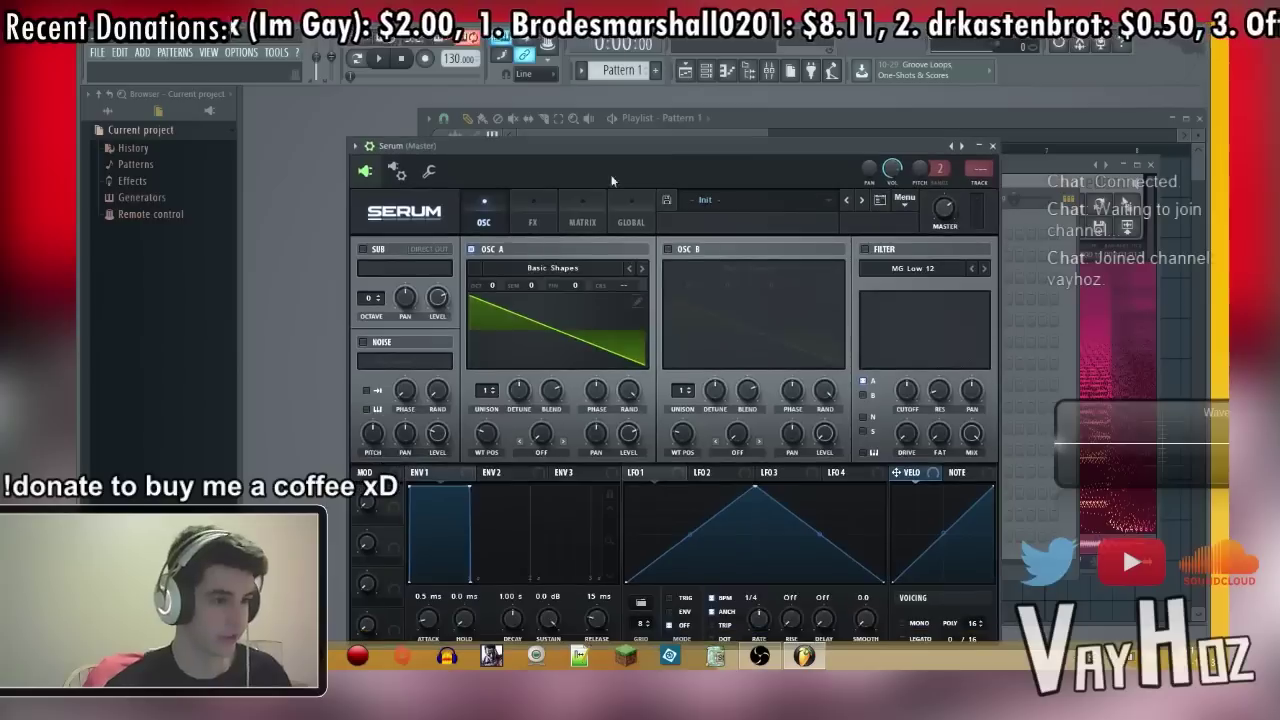
drag(1140, 220, 550, 346)
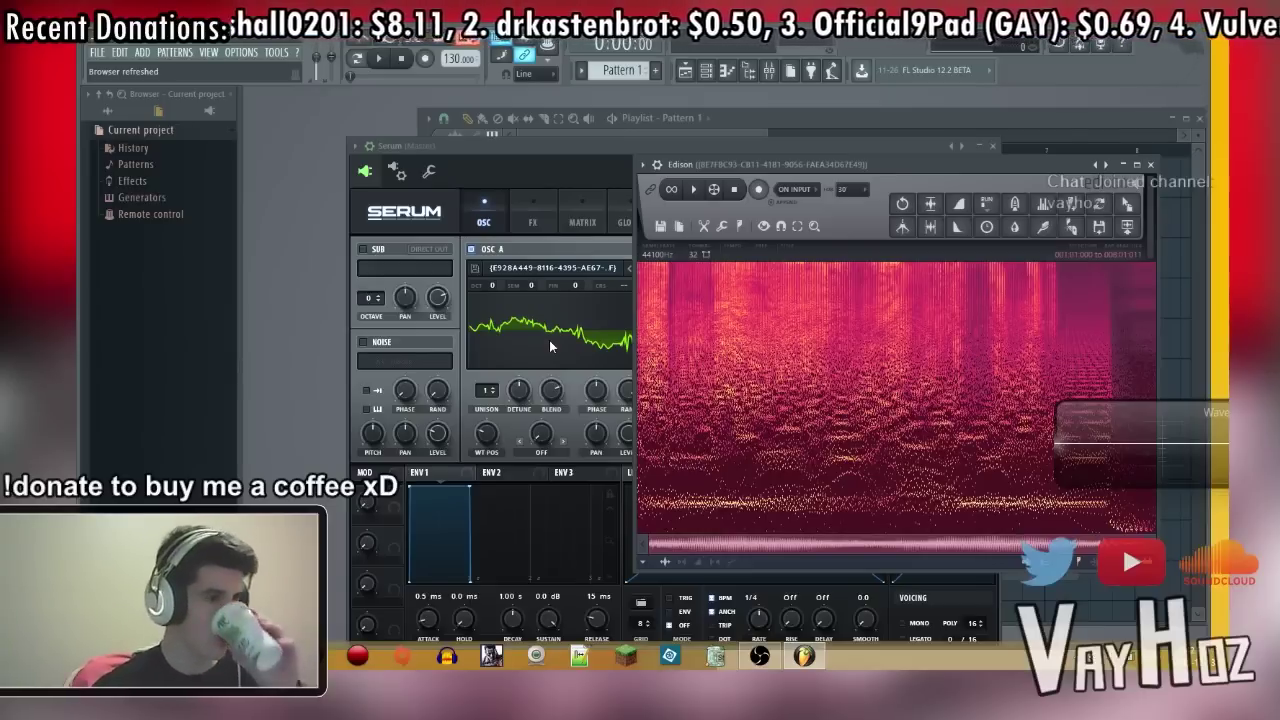
drag(549, 146, 565, 142)
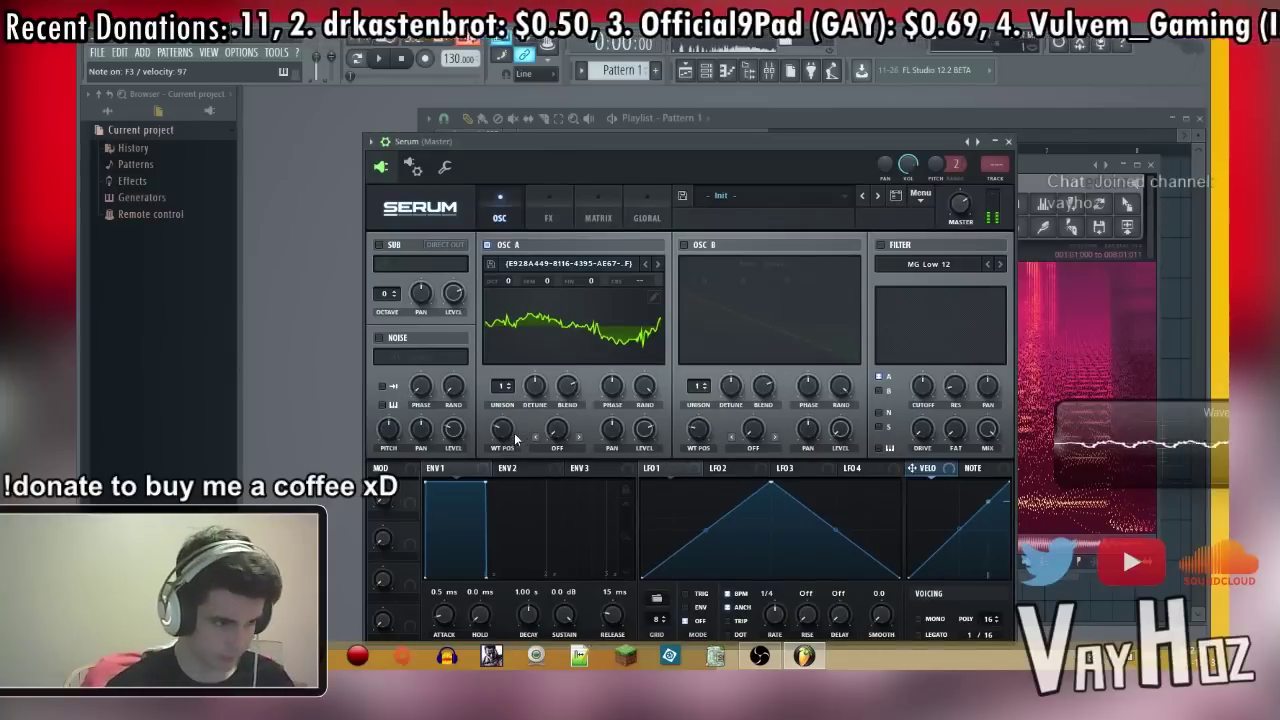
drag(506, 431, 505, 420)
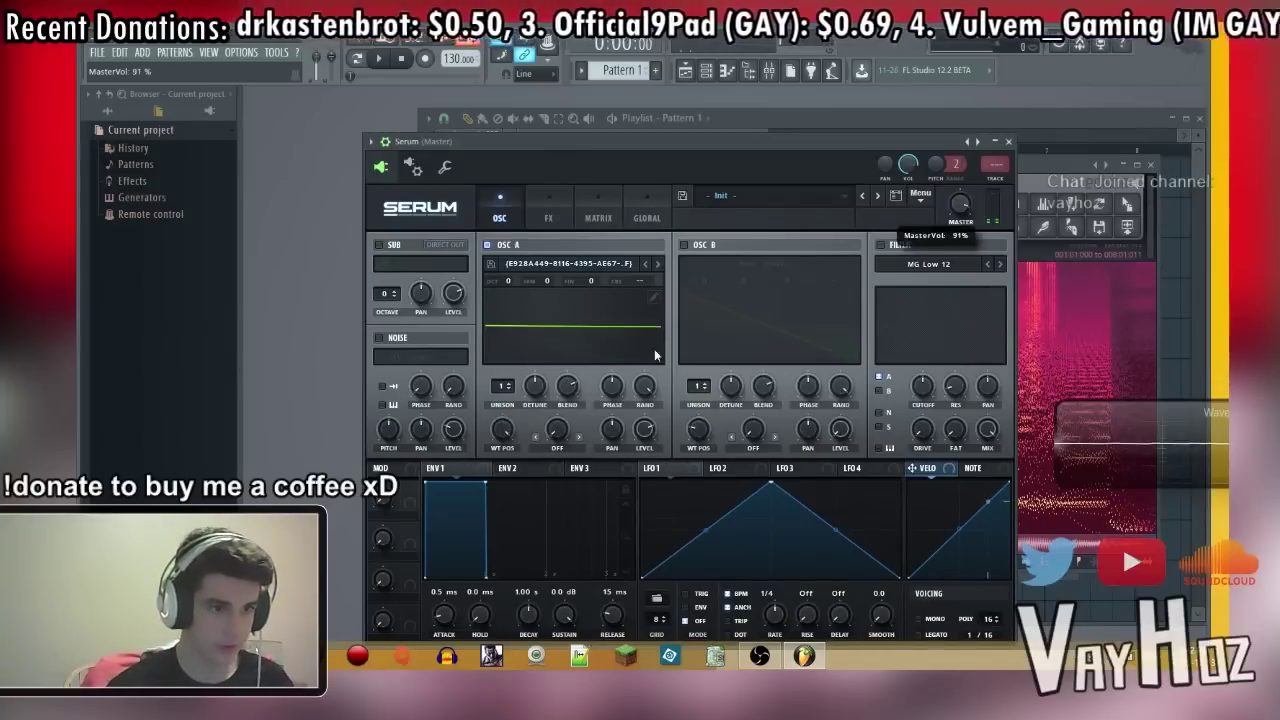
drag(503, 424, 503, 413)
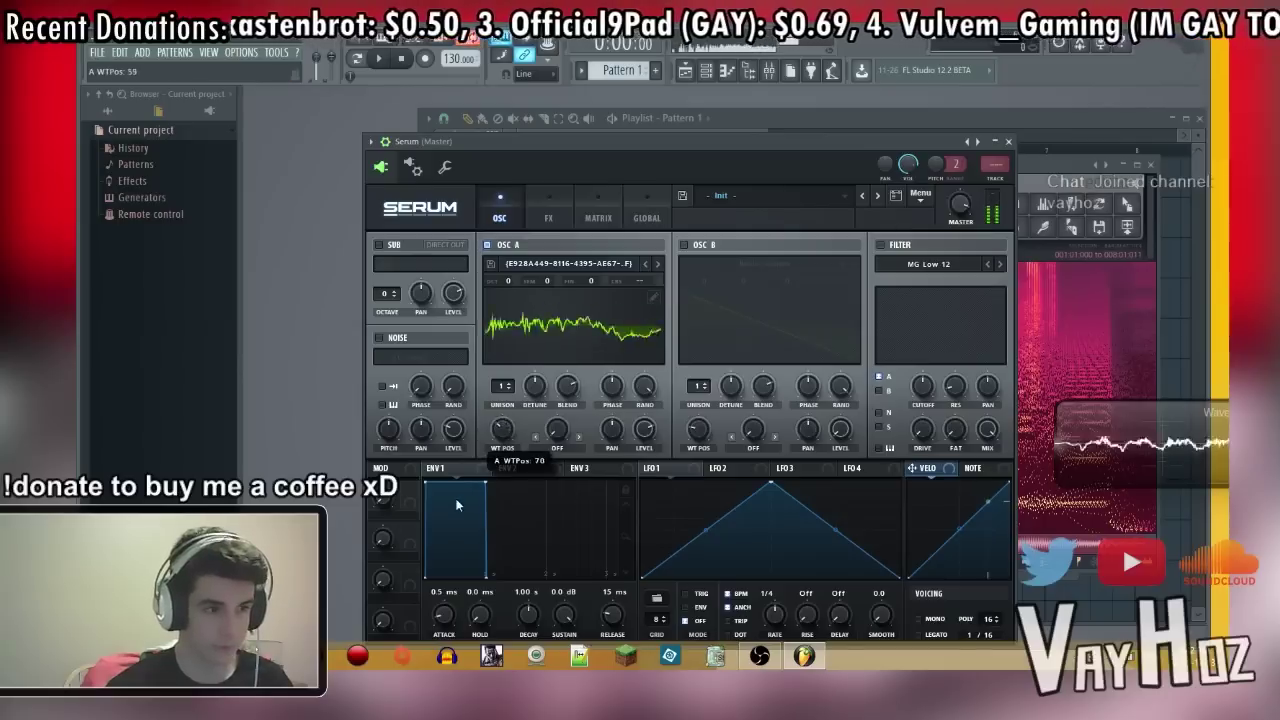
Step: Apply Morph - Spectral (zero fund. phase) to oscillator A's wavetable and process its frames up to full amplitude in the wavetable editor
click(651, 297)
click(520, 338)
click(520, 338)
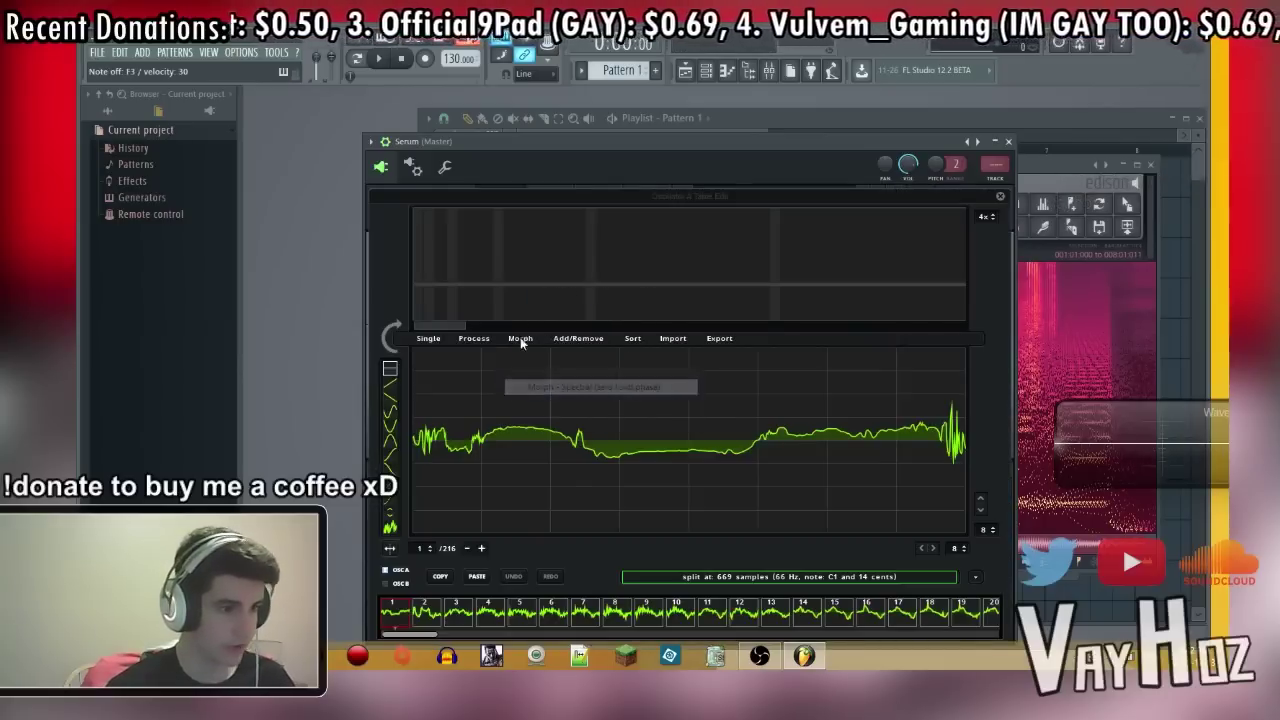
click(520, 338)
click(476, 339)
click(501, 356)
click(511, 340)
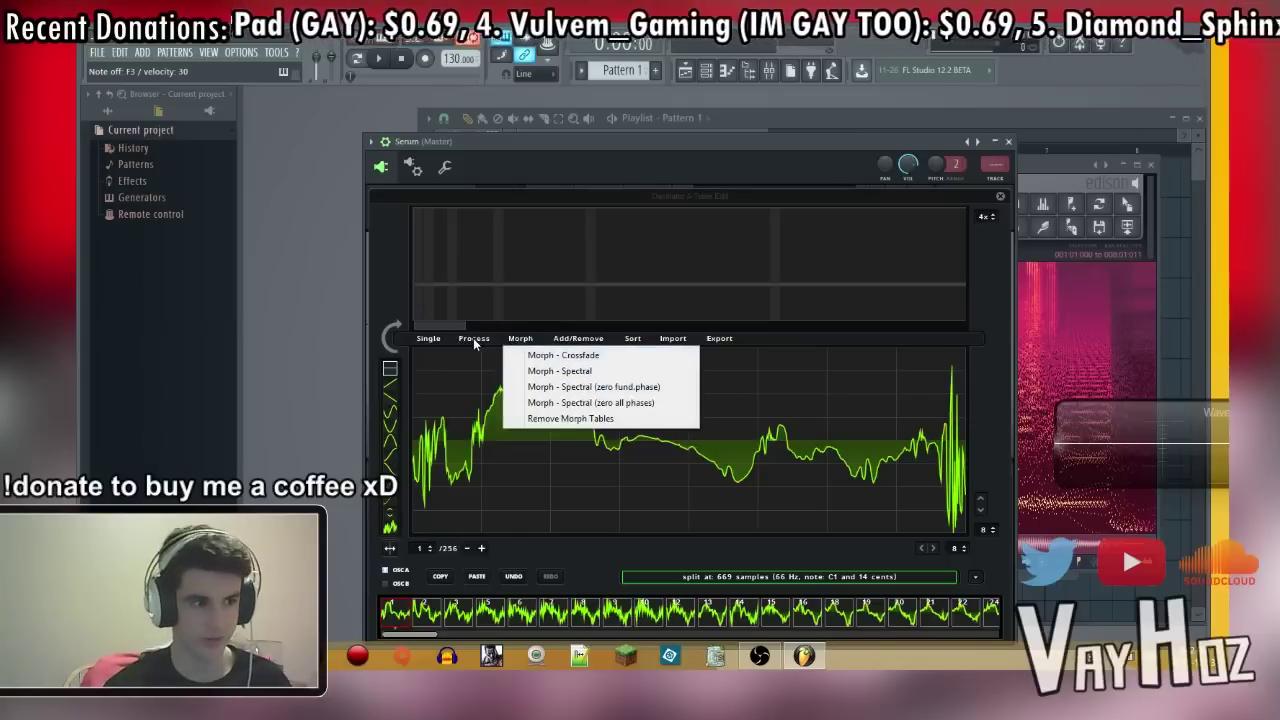
click(474, 341)
click(514, 357)
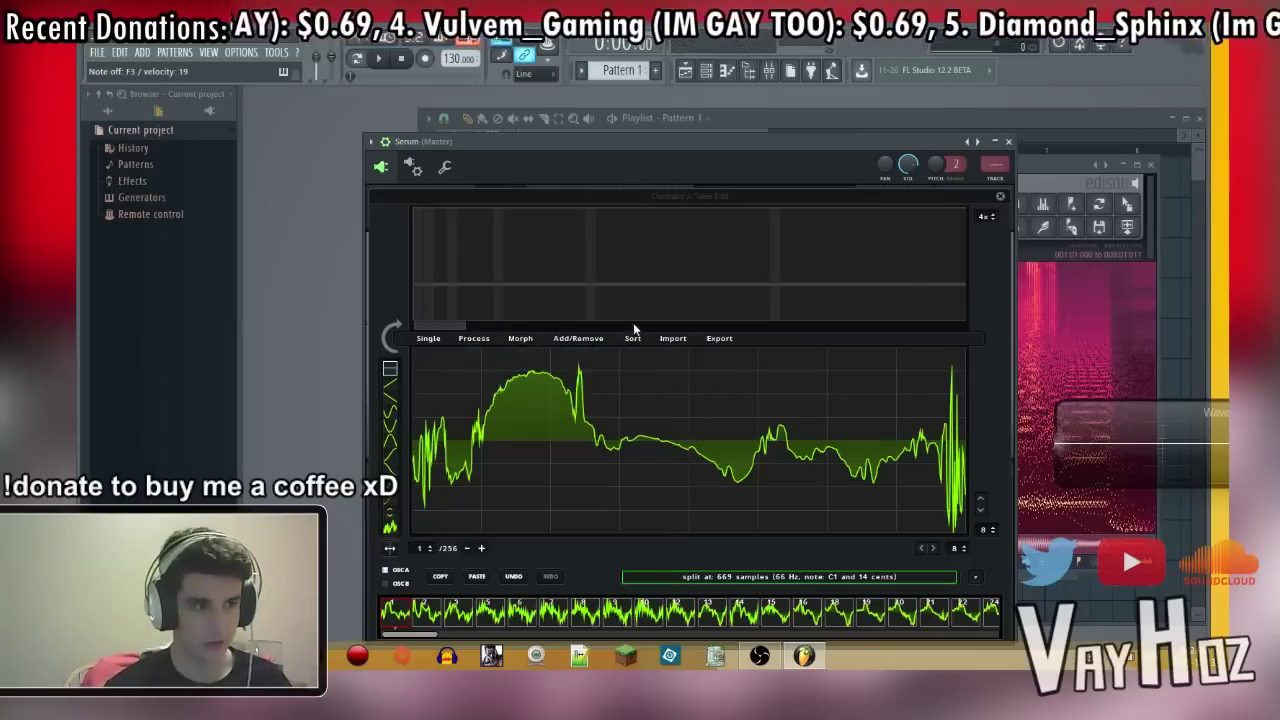
click(996, 198)
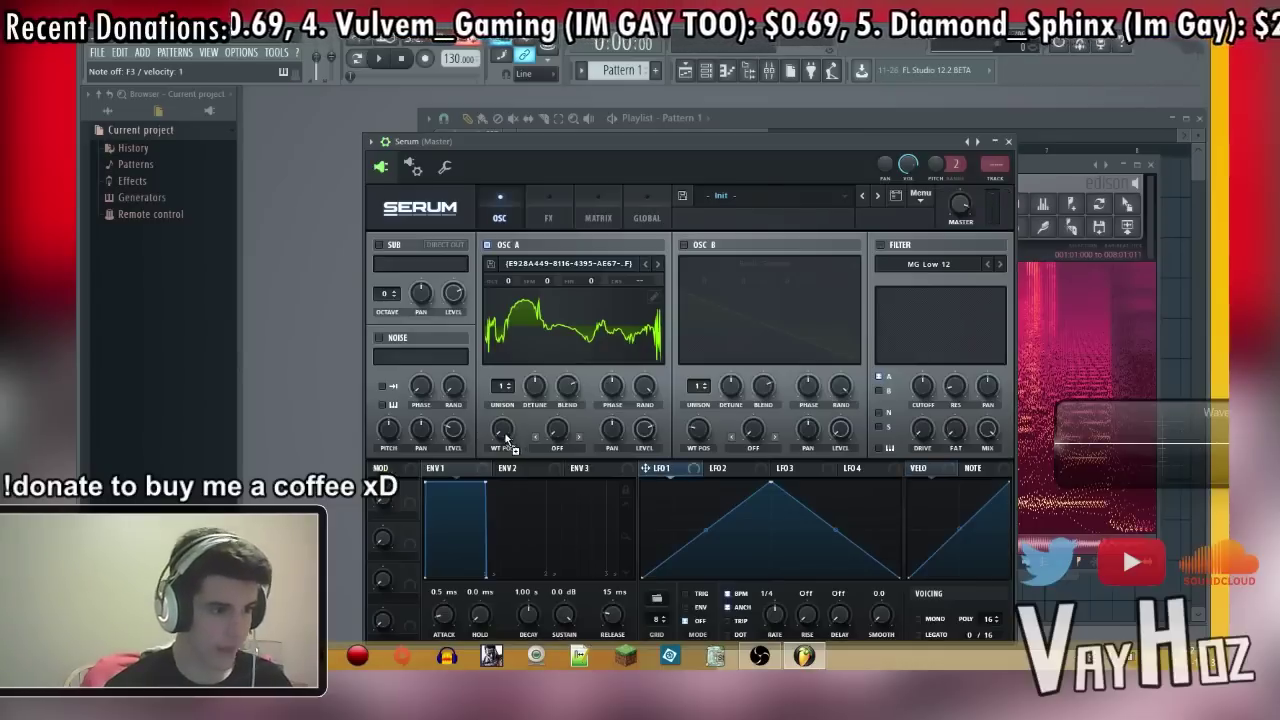
Step: Modulate oscillator A's wavetable position with a rising-ramp LFO 1 and its level with LFO 2
drag(772, 493, 900, 486)
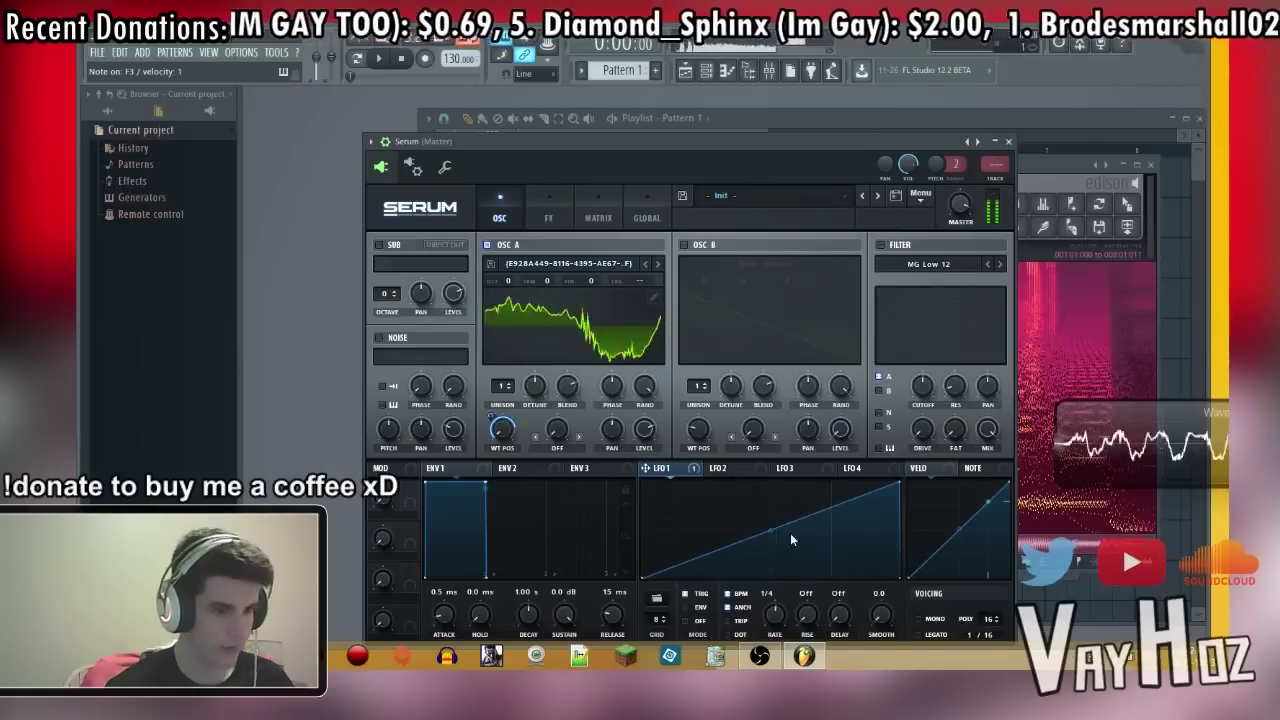
click(740, 470)
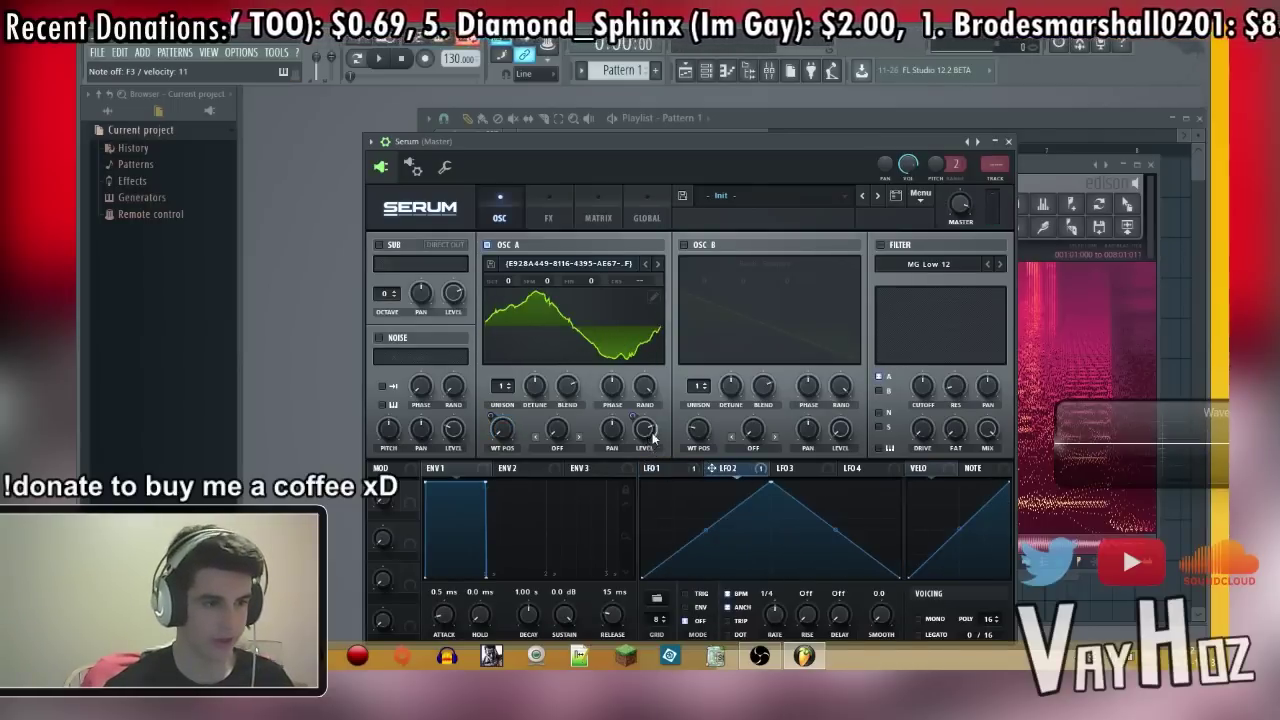
drag(755, 141, 765, 83)
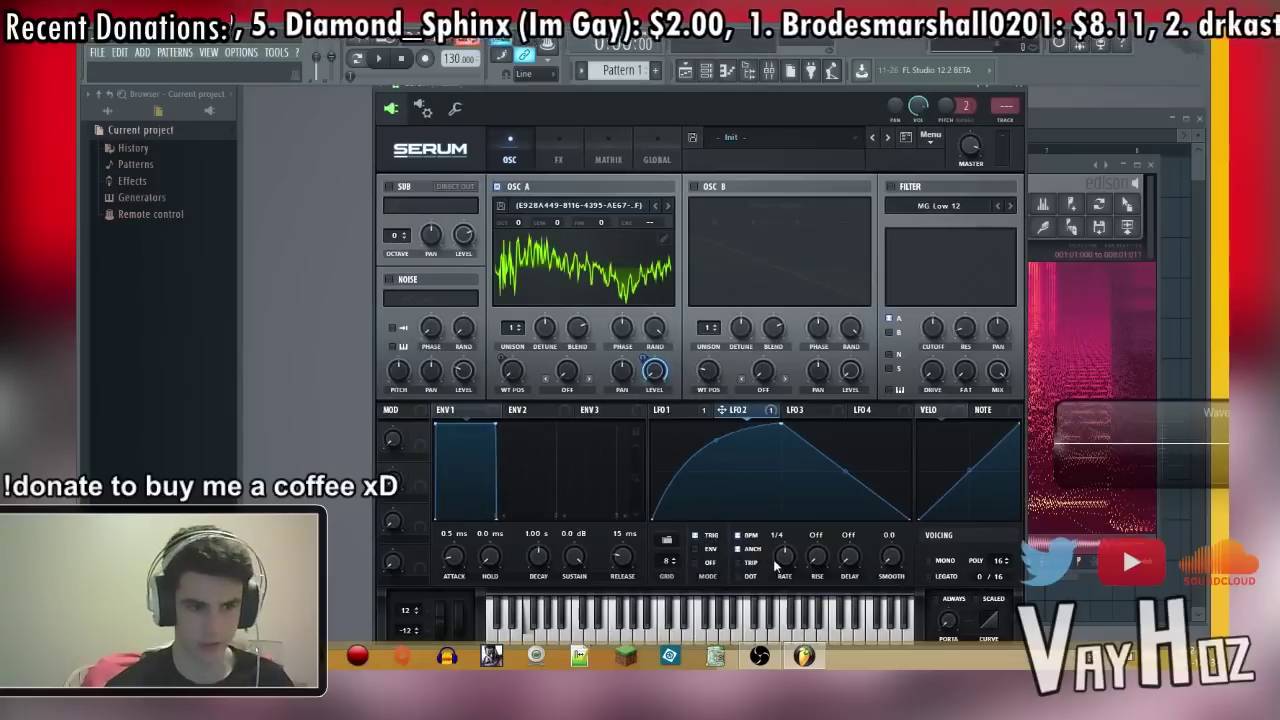
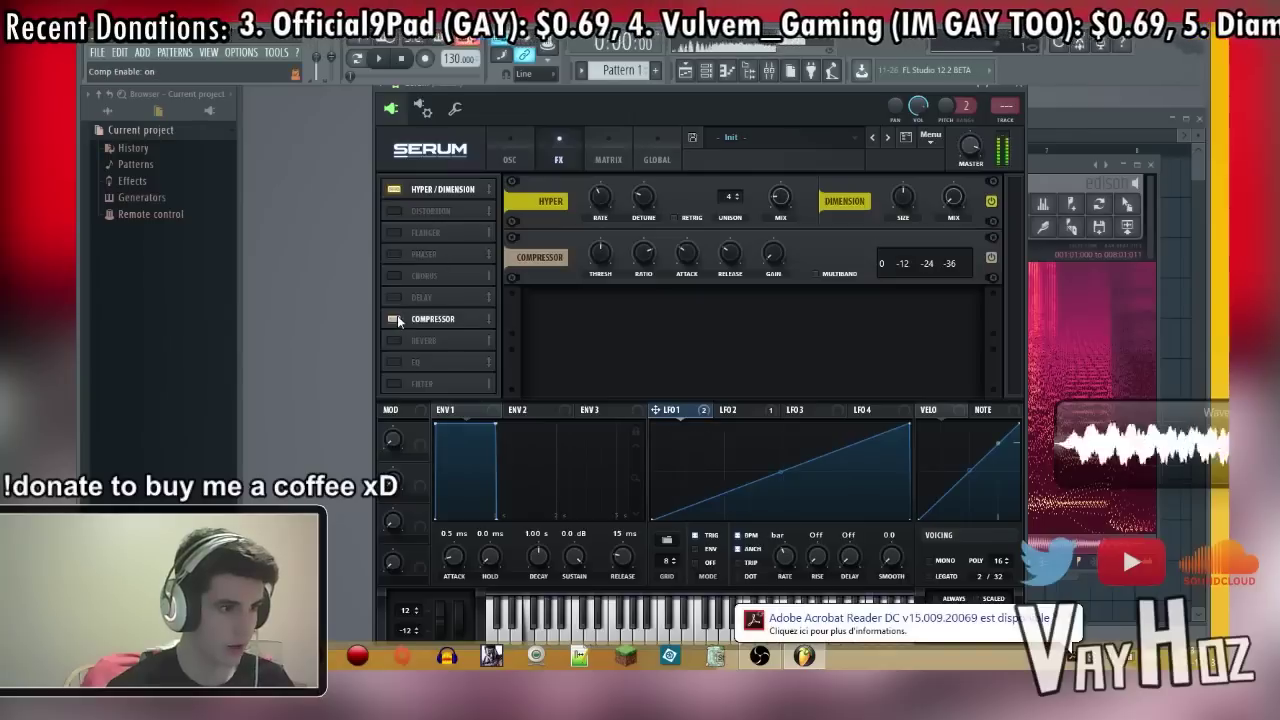
Step: Modulate the compressor's gain with LFO 2 and set the LFO 2 rate to 1/2
click(736, 409)
drag(722, 410, 768, 270)
mouse_move(782, 551)
mouse_down()
mouse_move(801, 541)
mouse_move(786, 550)
mouse_up()
scroll(787, 556, down, 1)
Step: Set the channel's pitch range to 12 semitones and lower oscillator A by one octave
click(509, 159)
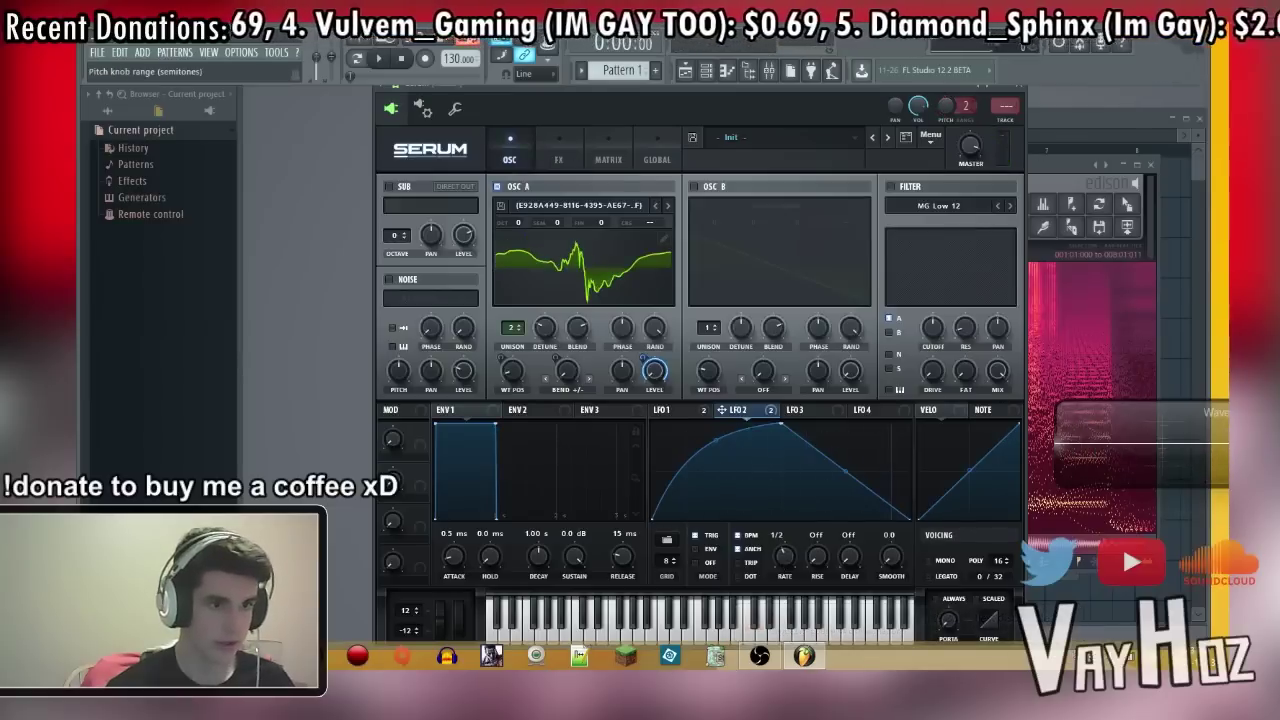
scroll(963, 104, up, 5)
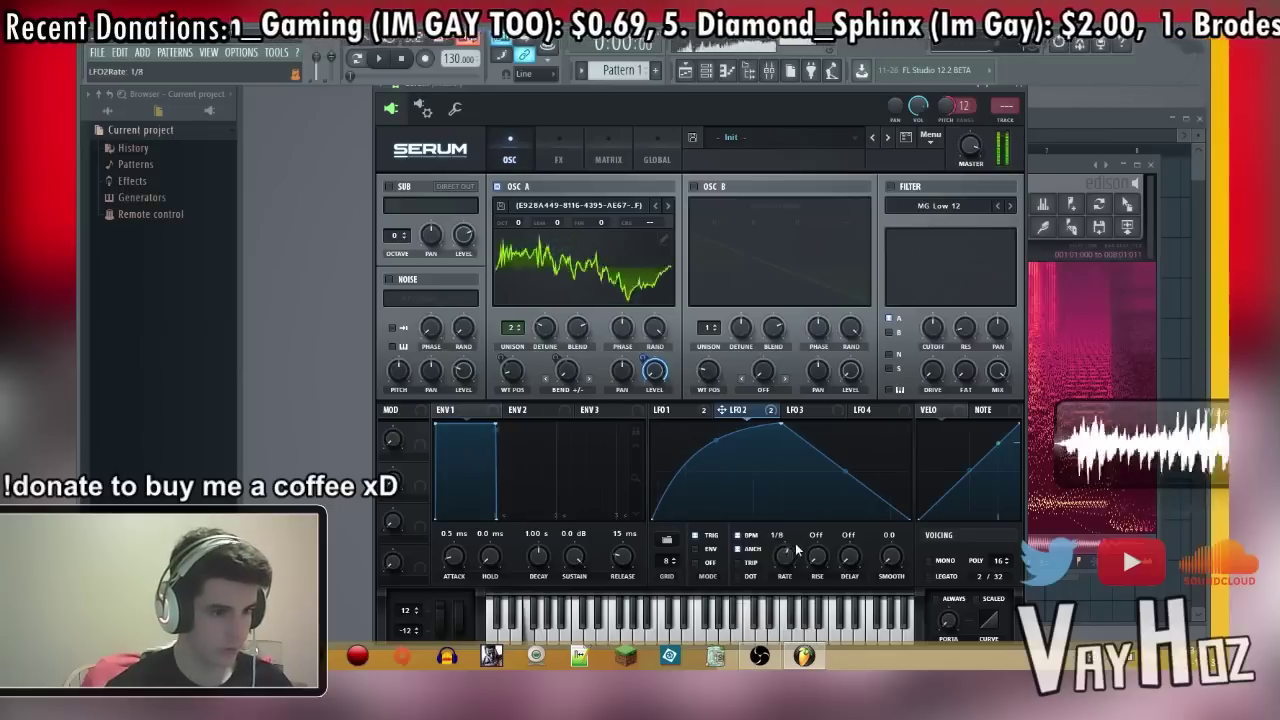
drag(518, 225, 515, 235)
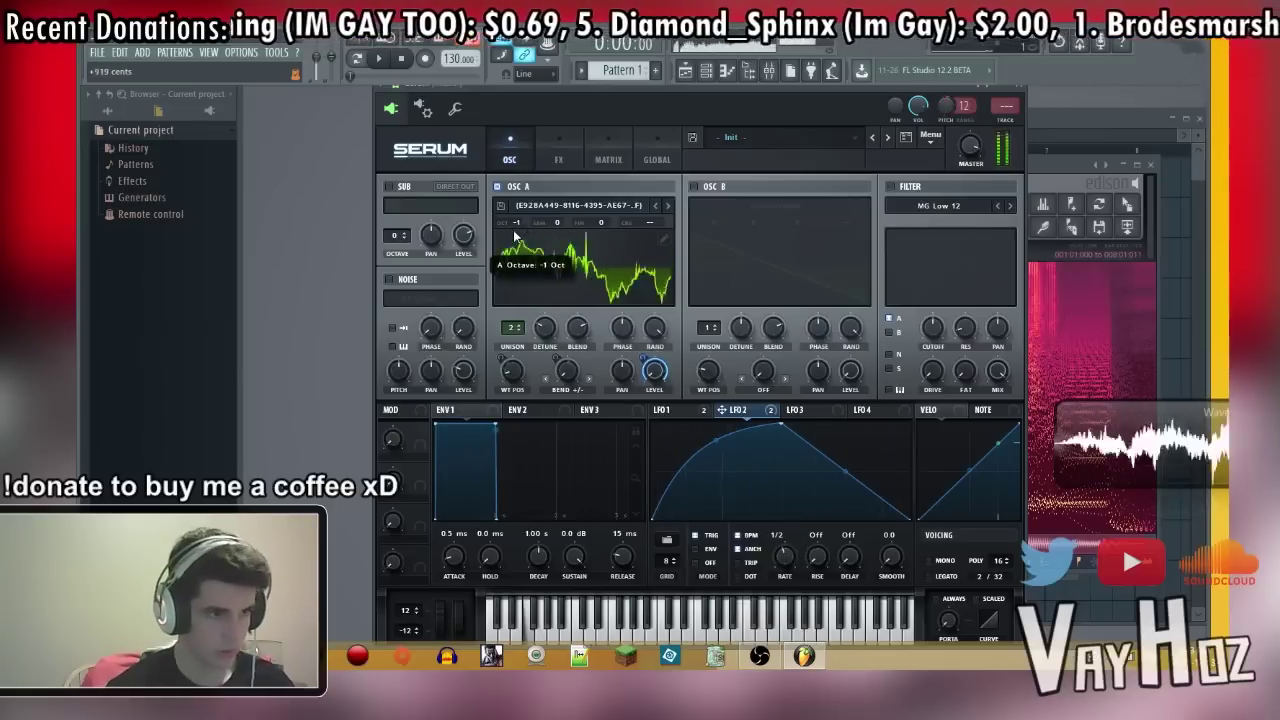
Step: Enable the sub oscillator with direct out at octave -1 and modulate its level with LFO 2
click(425, 191)
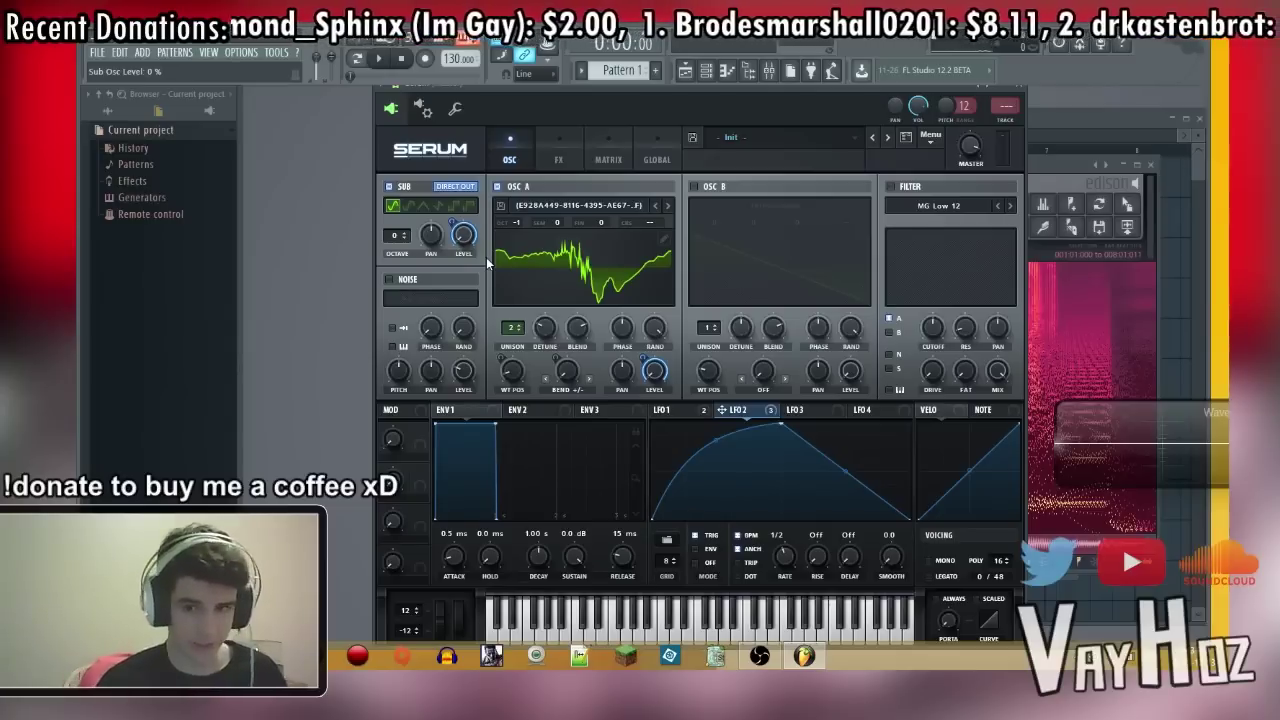
mouse_move(782, 565)
mouse_down()
mouse_move(788, 553)
mouse_move(782, 562)
mouse_up()
drag(393, 236, 393, 248)
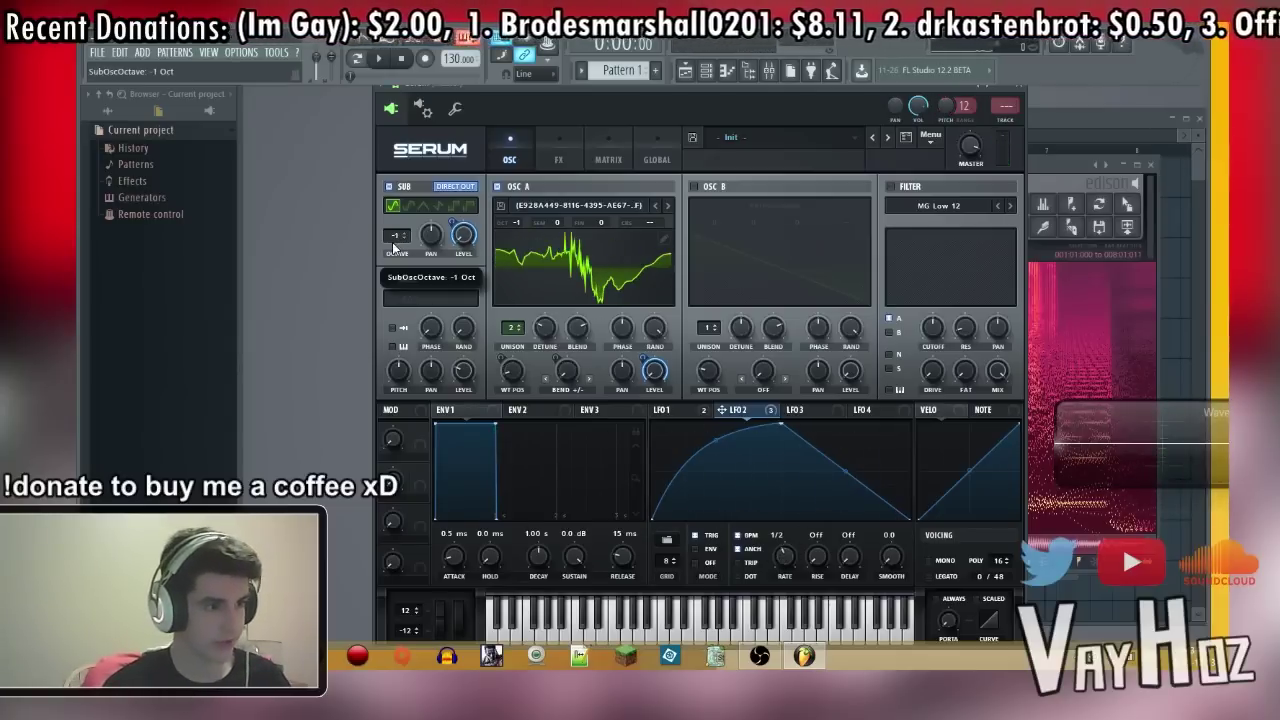
Step: Enable the noise oscillator with the ARP white sample at 18% level and modulate that level with LFO 2
click(389, 280)
click(420, 299)
mouse_move(401, 335)
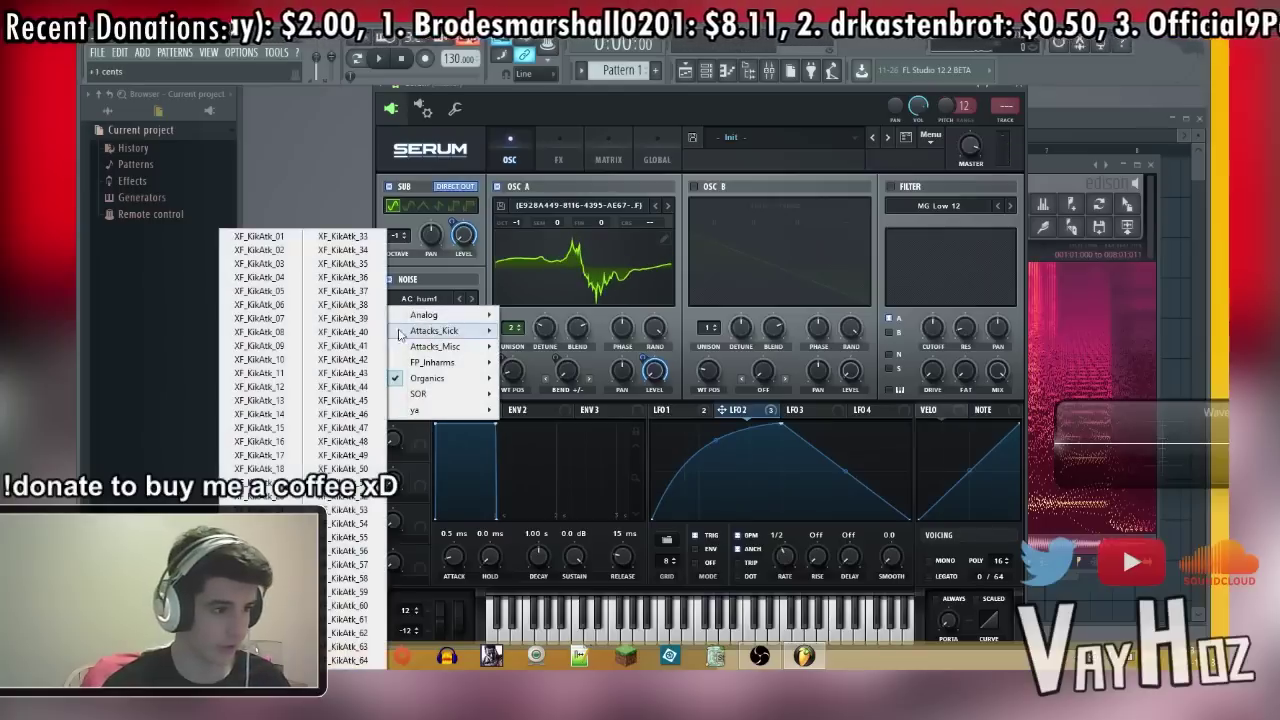
click(350, 382)
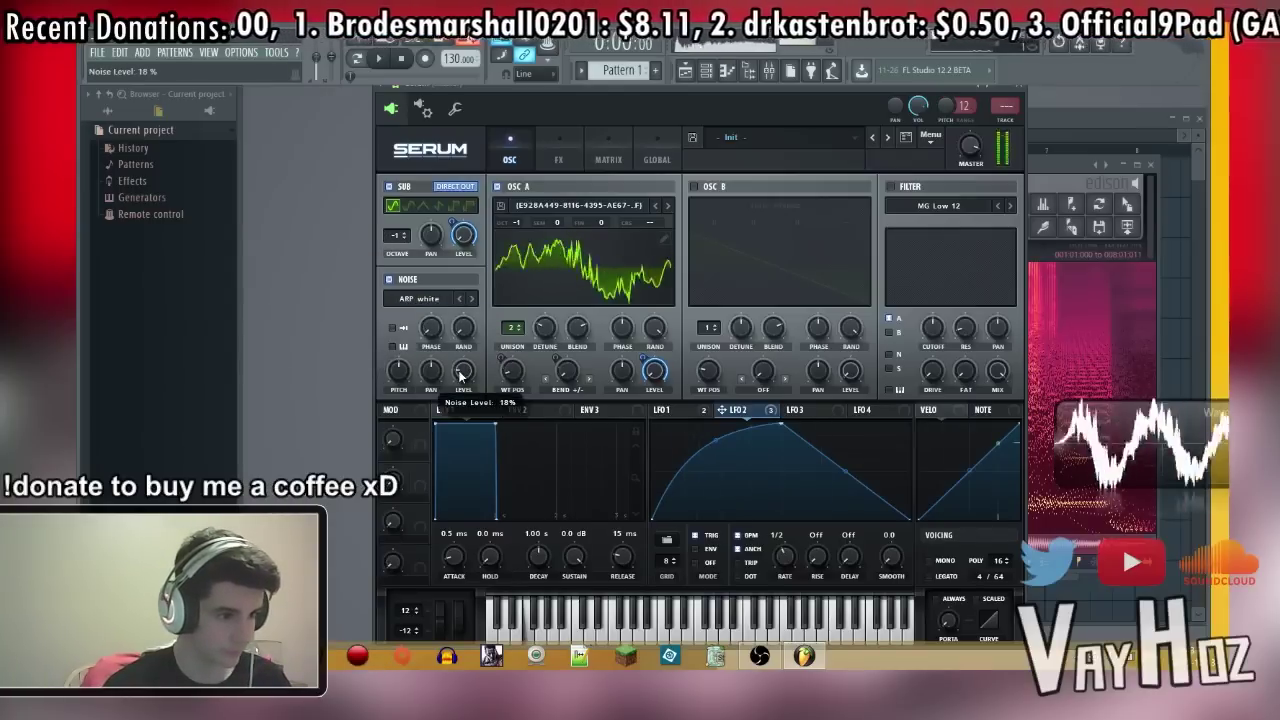
drag(745, 412, 432, 390)
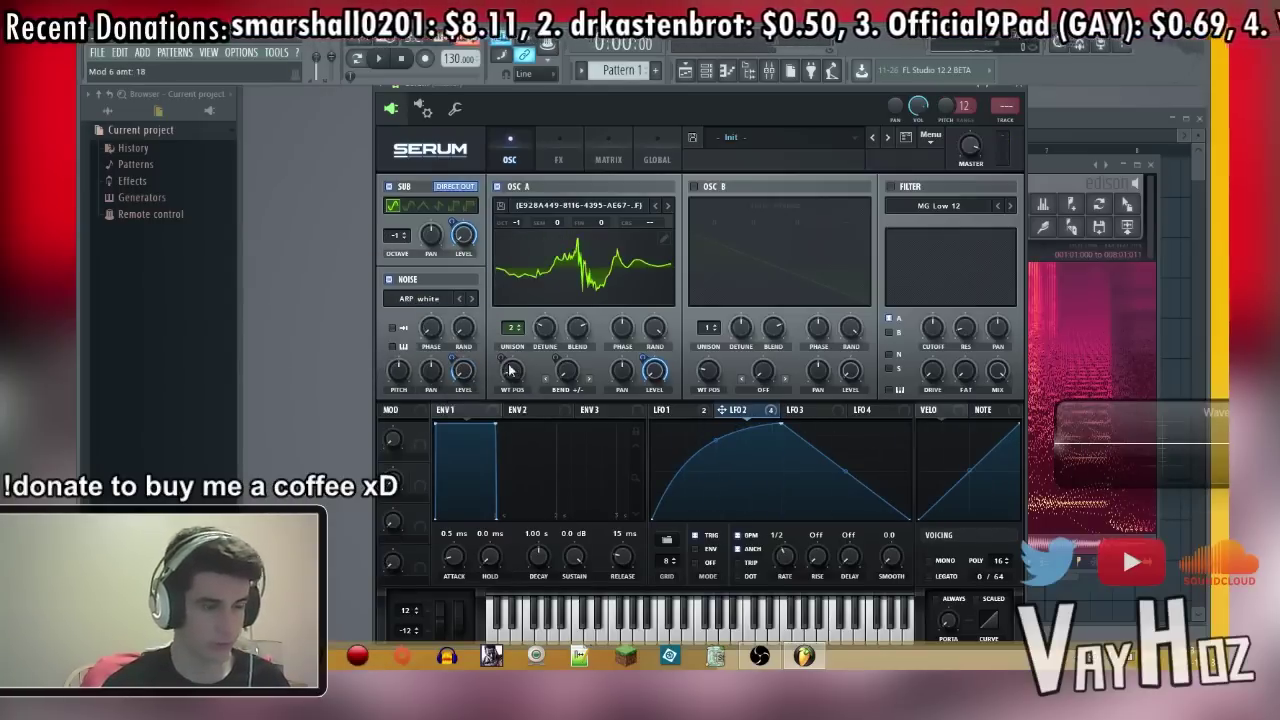
Step: Filter all oscillators with HP 12 at 70% mix, modulating the cutoff with LFO 2 at a 1/2 rate
click(938, 205)
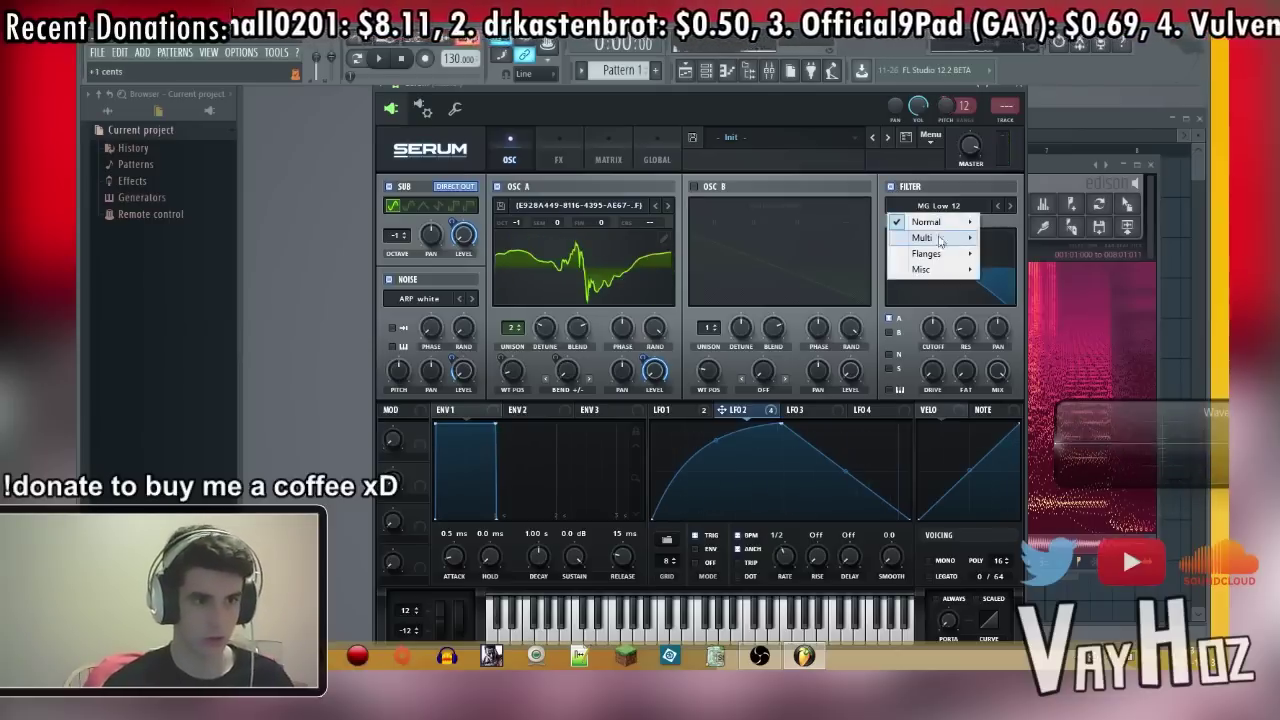
mouse_move(922, 237)
click(856, 341)
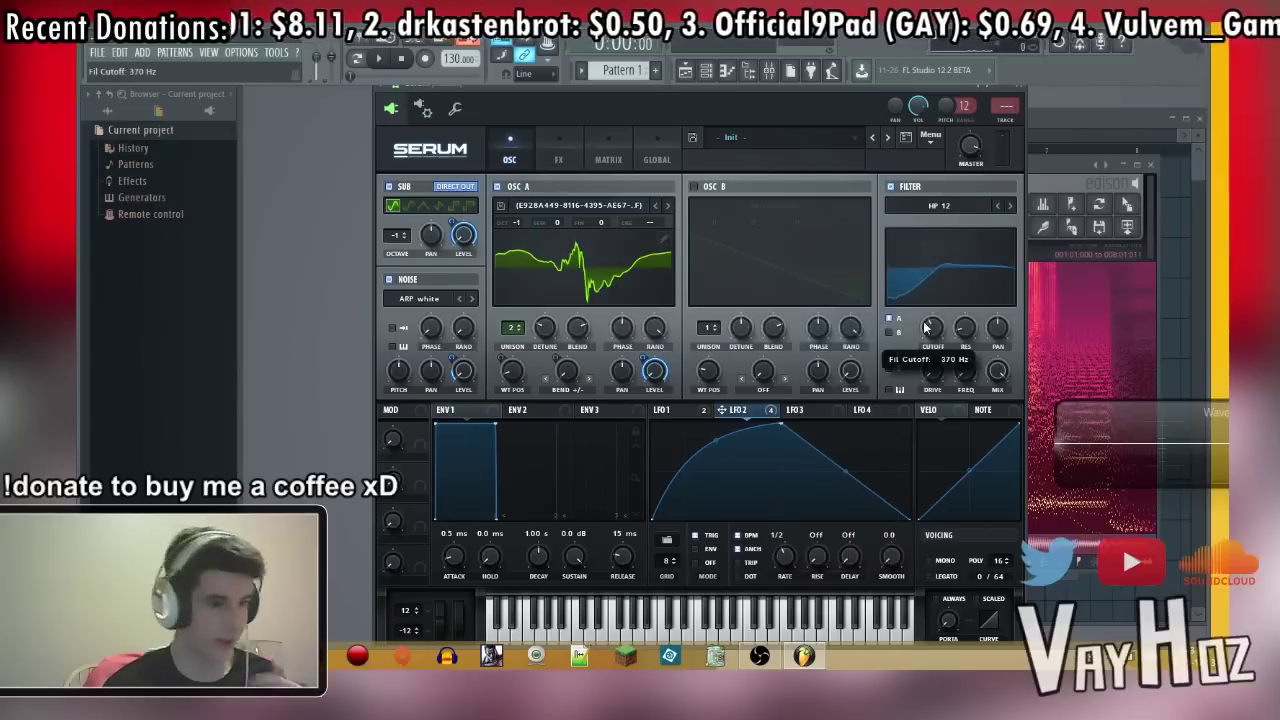
click(889, 332)
drag(965, 329, 936, 328)
drag(997, 371, 975, 397)
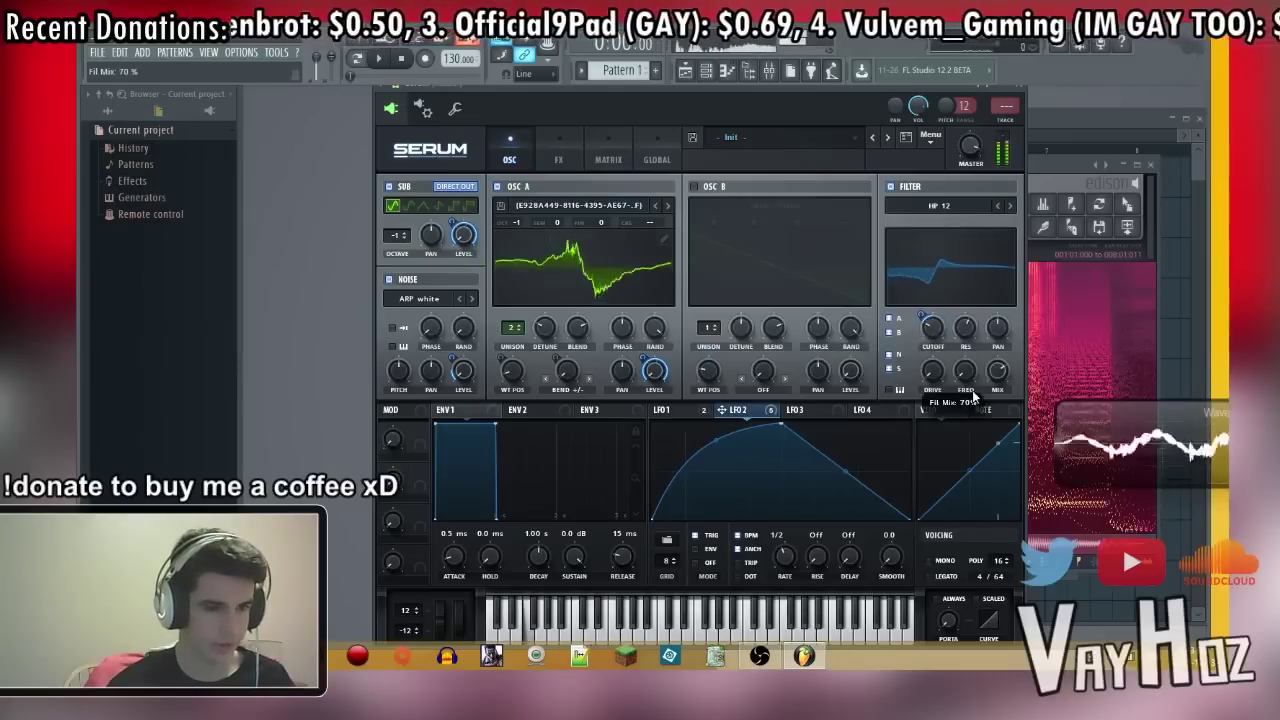
drag(785, 551, 789, 543)
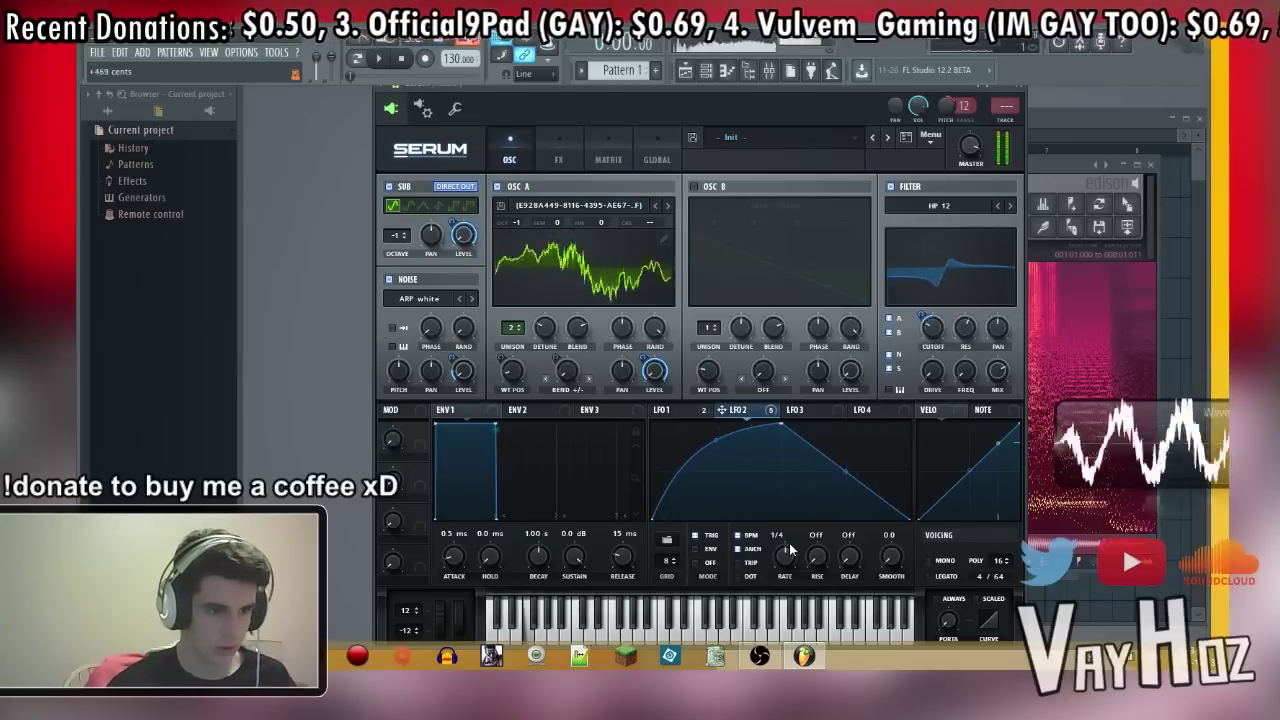
drag(789, 546, 789, 555)
Step: Enable the EQ effect with a boosted low peak band and modulate that band's frequency with LFO 2
click(559, 152)
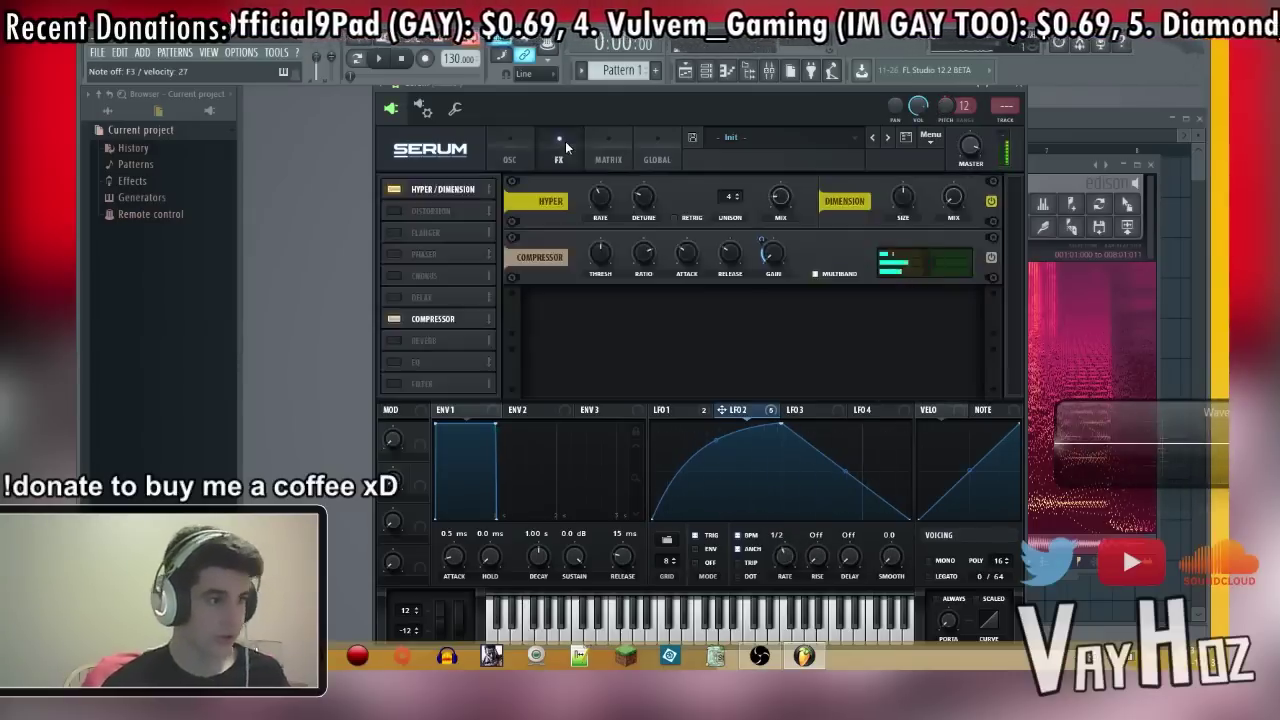
click(394, 360)
drag(600, 324, 709, 308)
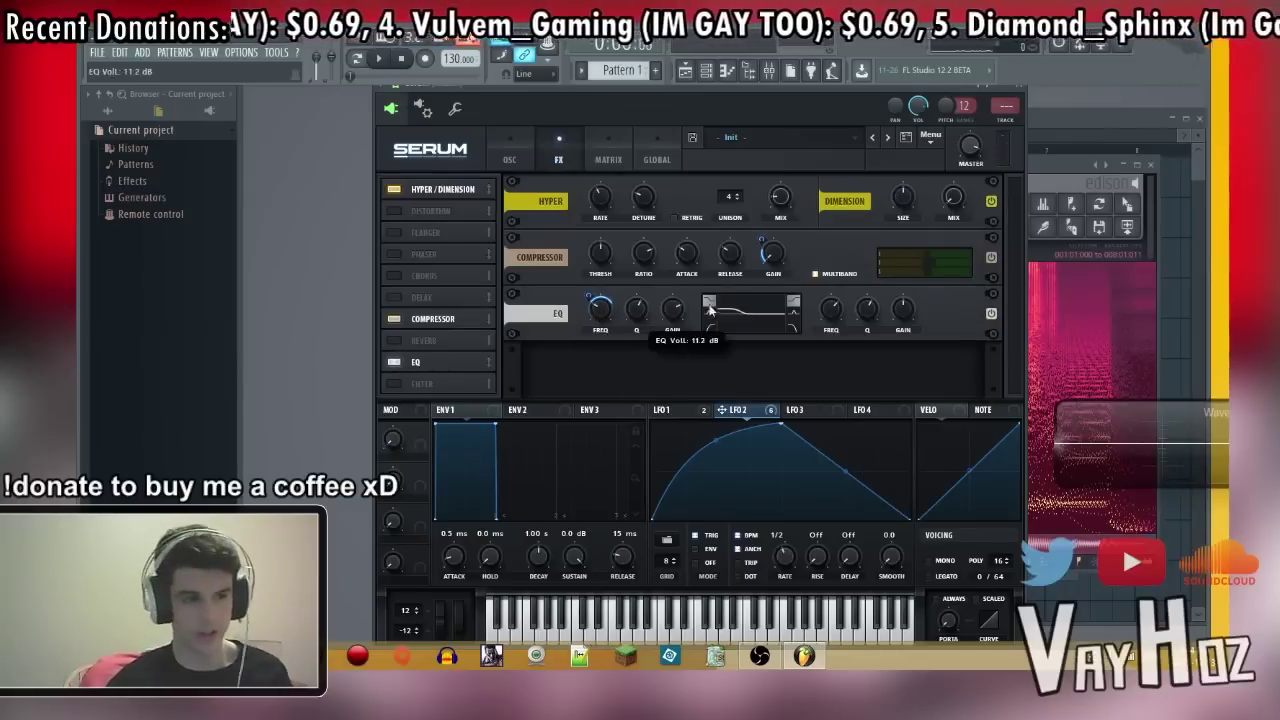
click(709, 313)
drag(604, 308, 610, 315)
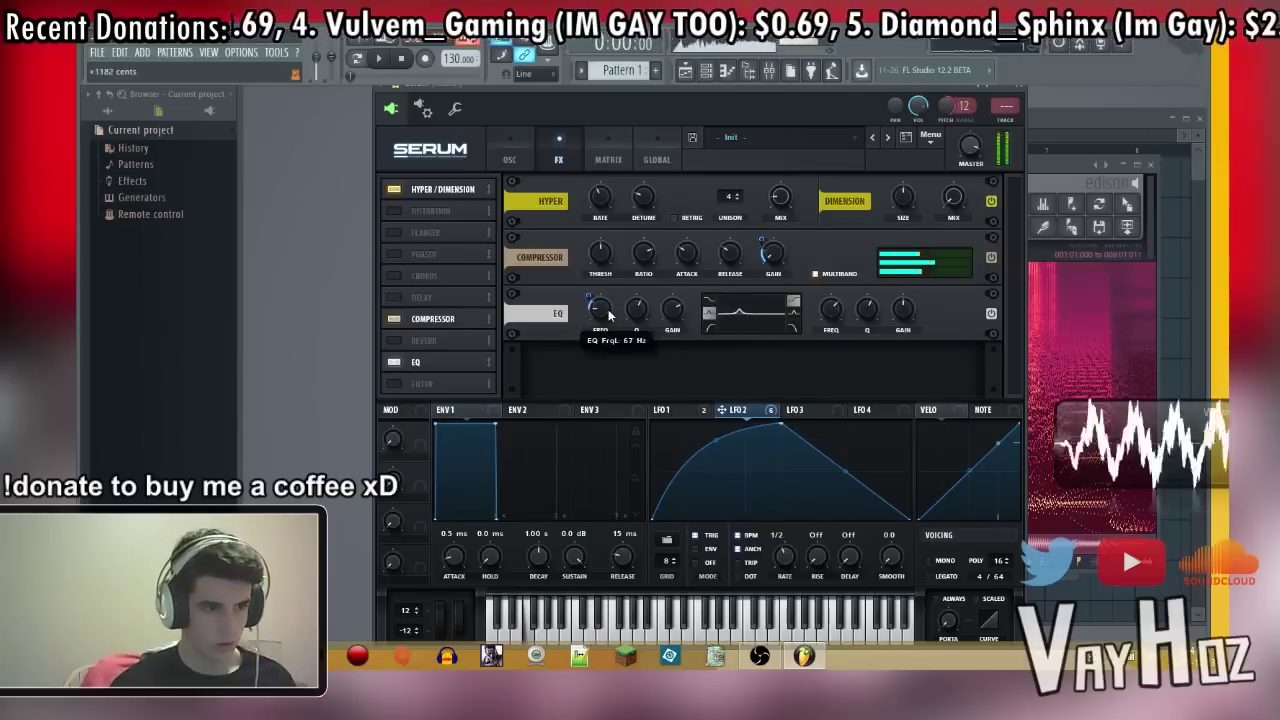
click(394, 383)
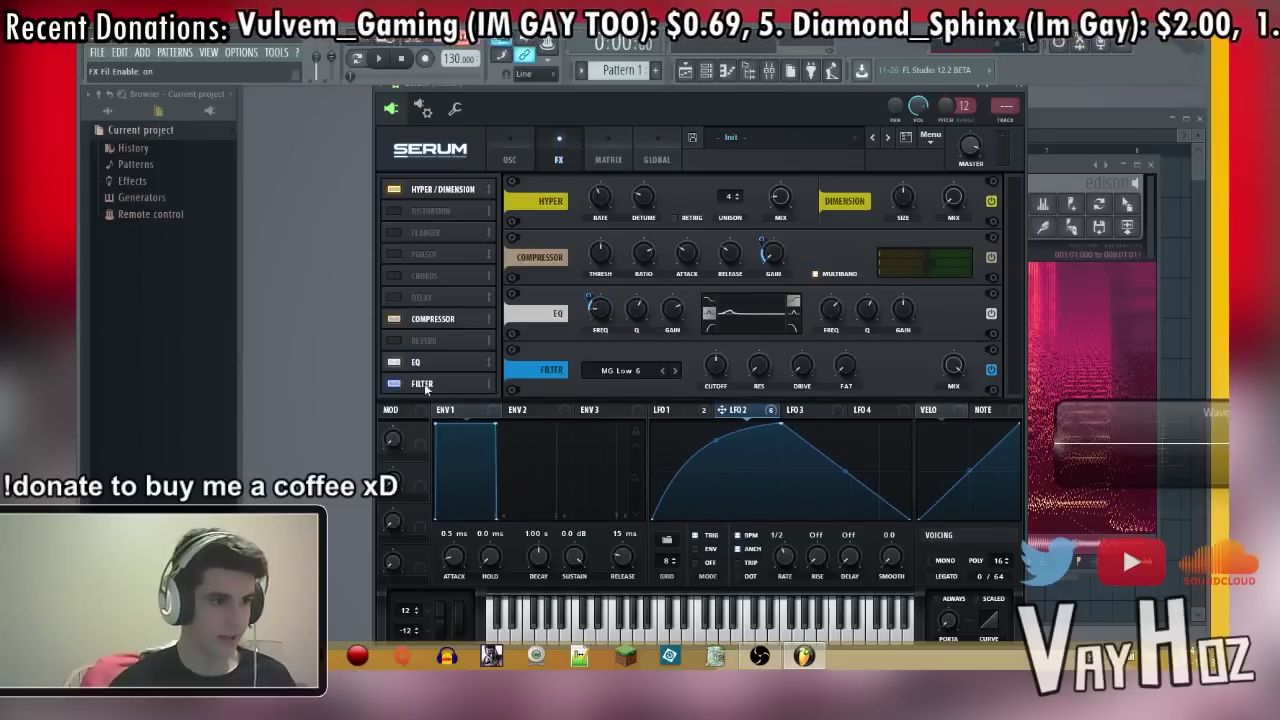
click(394, 383)
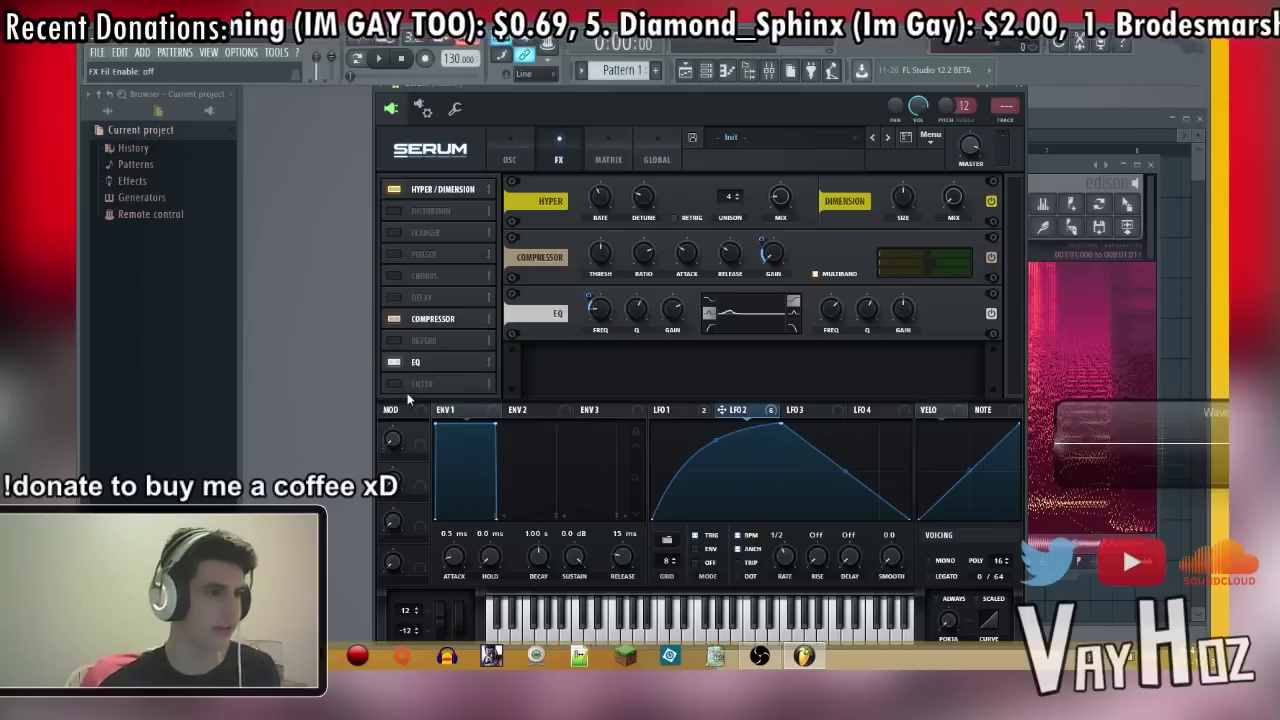
Step: Enable the phaser, chorus and flanger with reduced mix amounts, and set the LFO 2 rate to 1/4
click(394, 254)
click(394, 275)
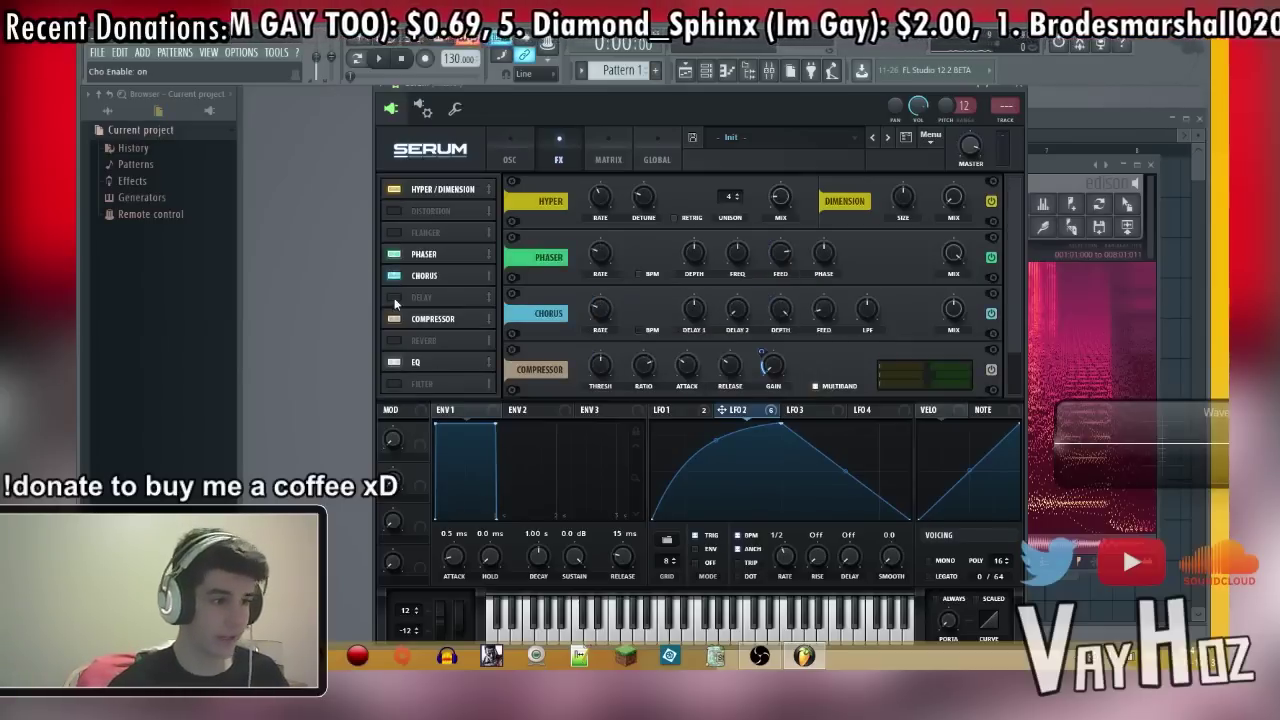
click(394, 232)
drag(953, 254, 944, 378)
drag(953, 307, 952, 319)
drag(790, 557, 802, 546)
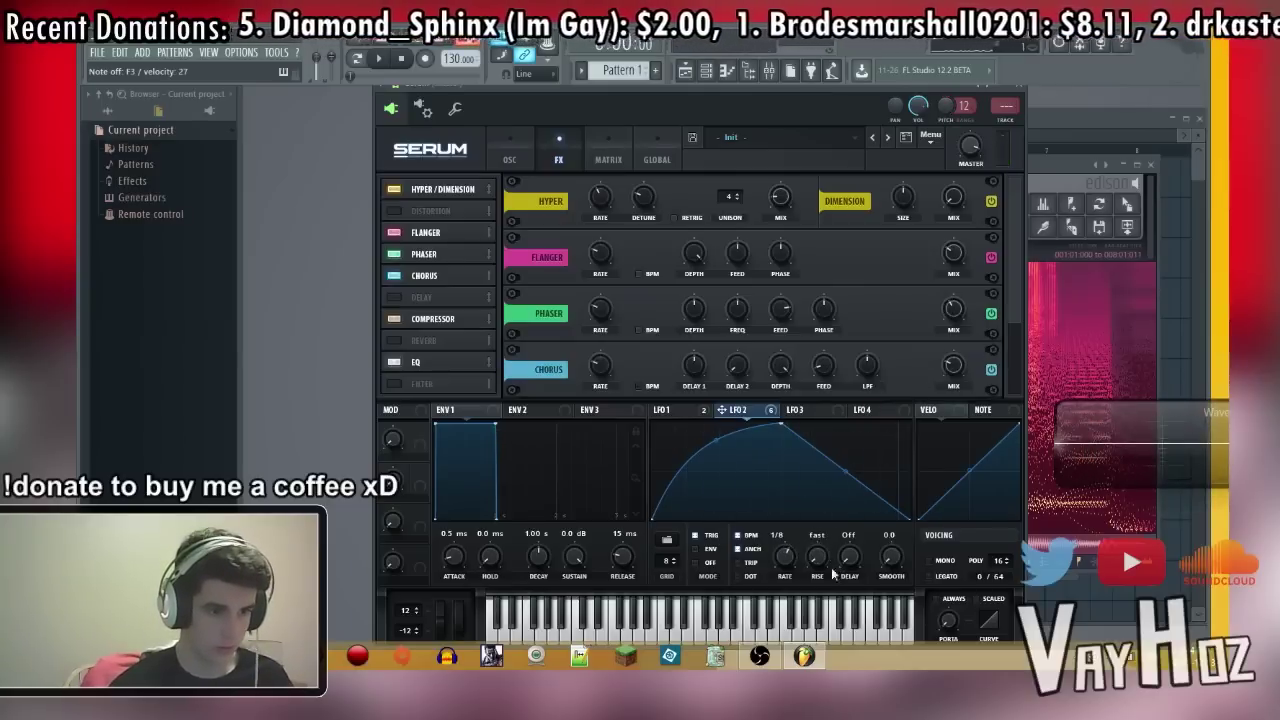
drag(790, 560, 780, 563)
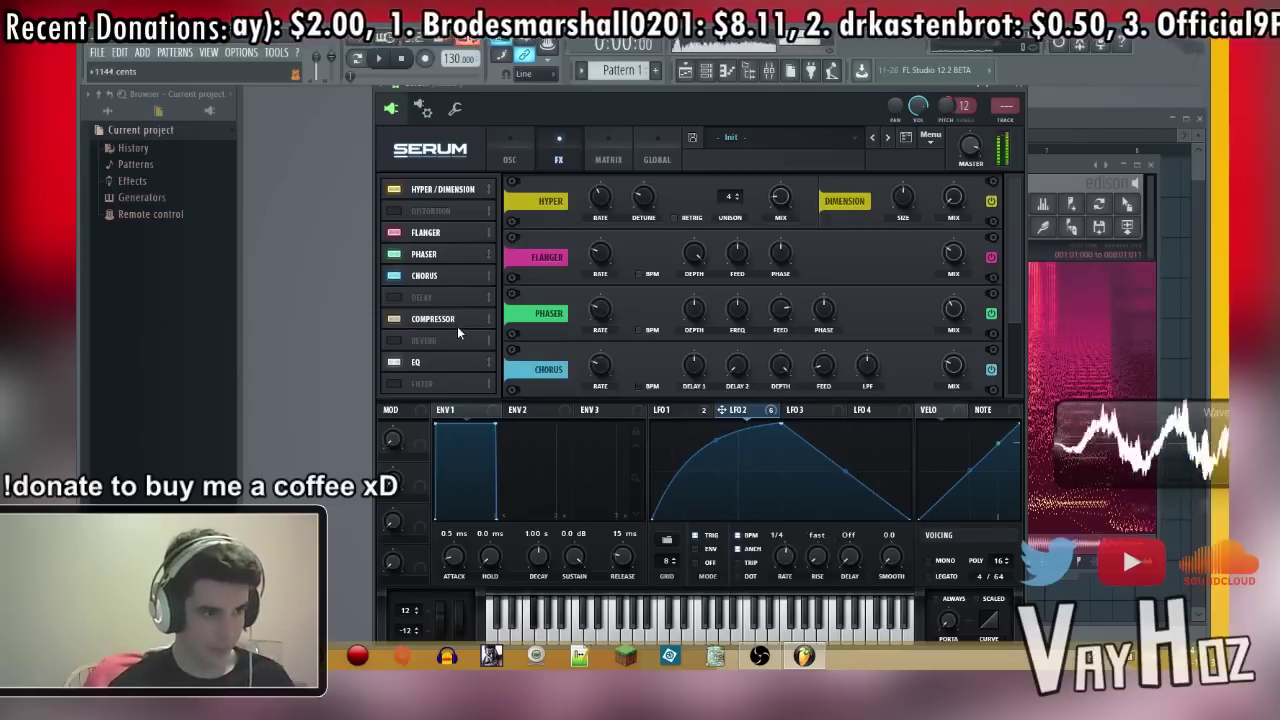
Step: Enable Tube distortion with the drive at 82% and lower its mix
click(395, 211)
drag(850, 259, 885, 201)
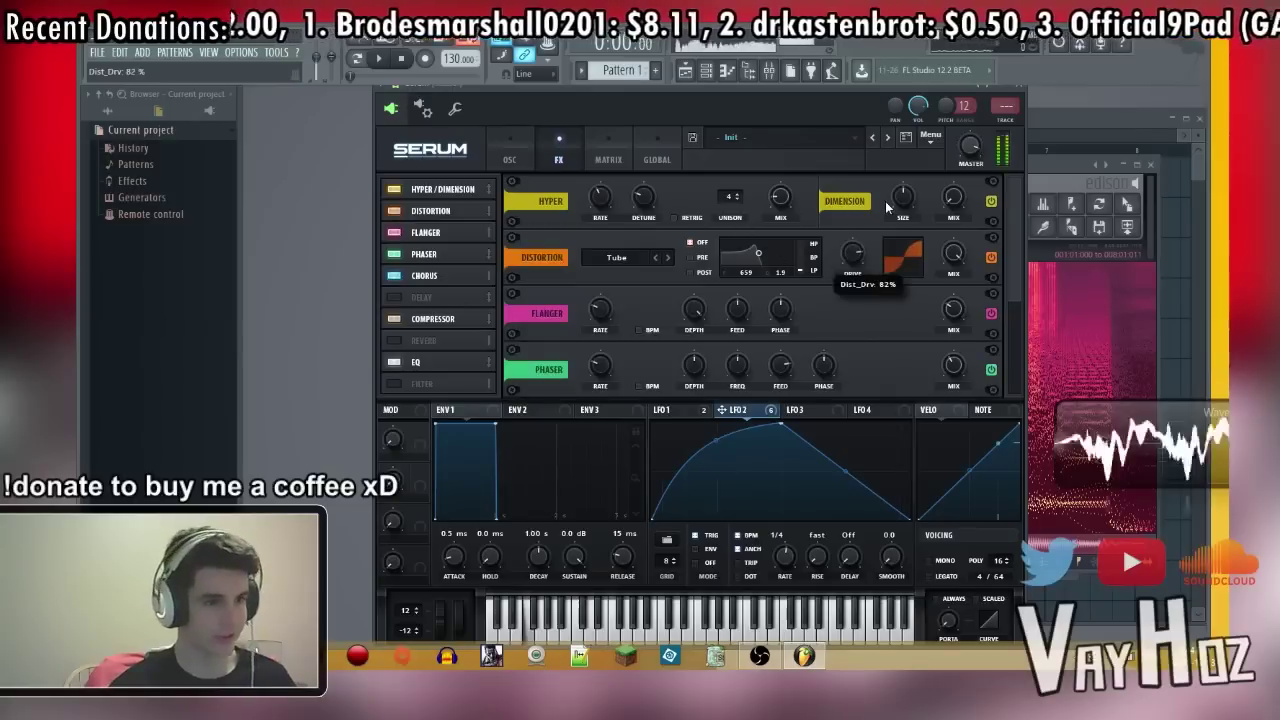
drag(953, 254, 948, 292)
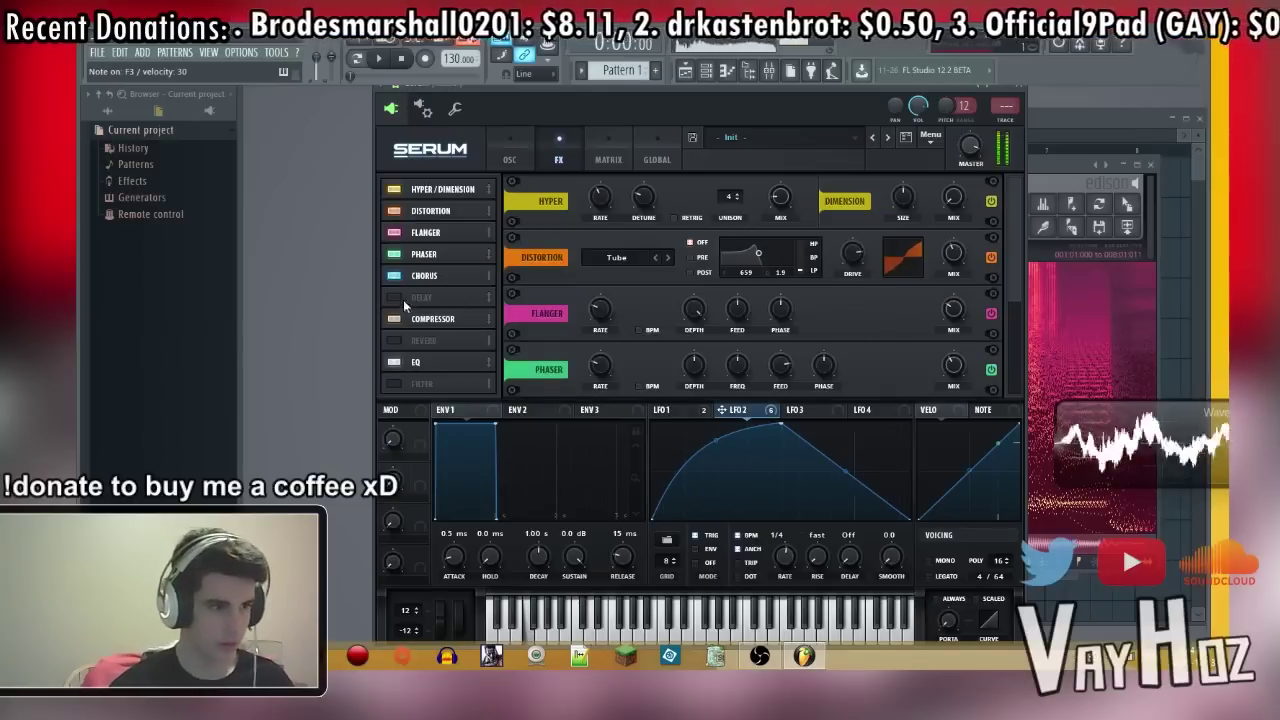
Step: Add reverb after the EQ with a size of 5%, and set the LFO 2 rate to 1/2
click(395, 340)
scroll(991, 275, down, 4)
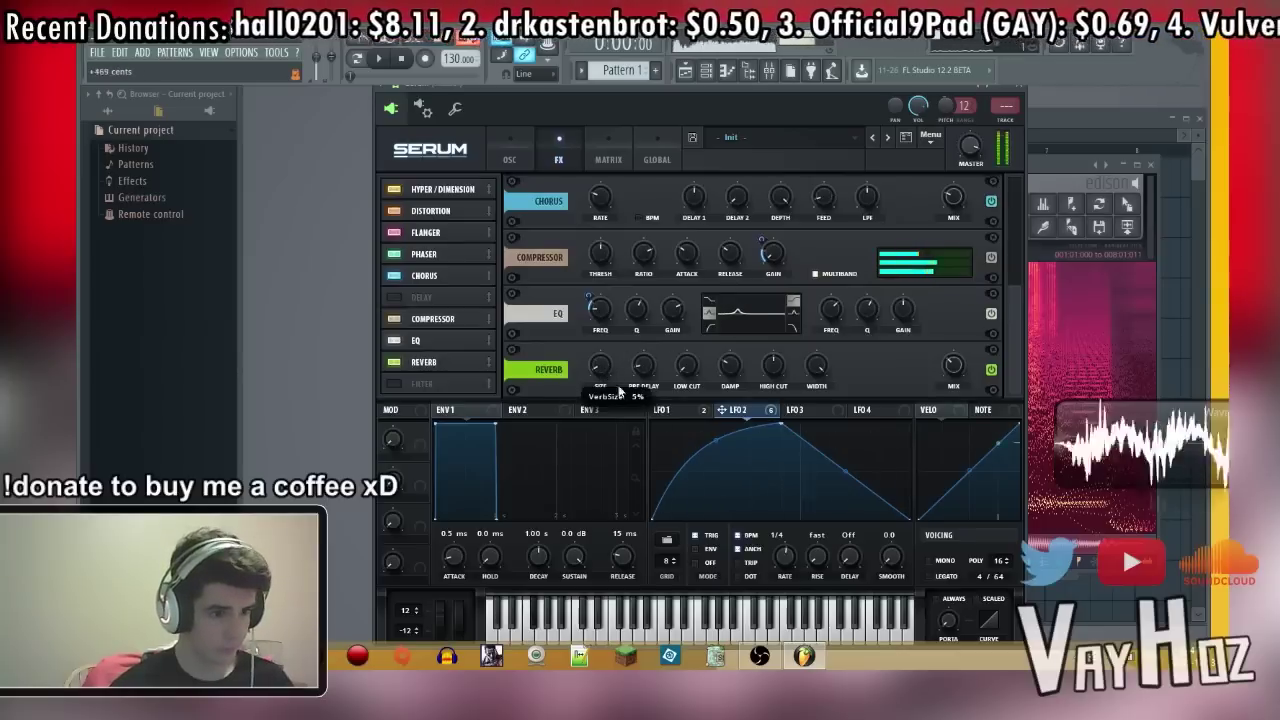
drag(790, 554, 784, 566)
click(510, 155)
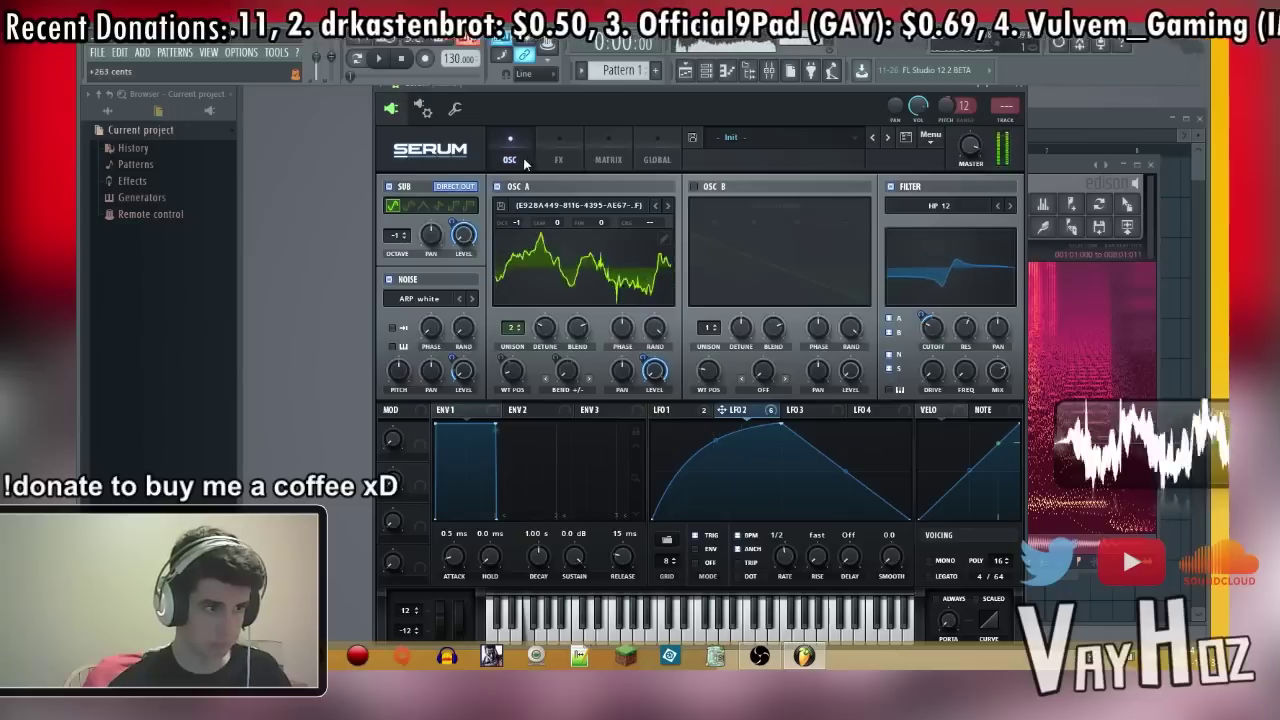